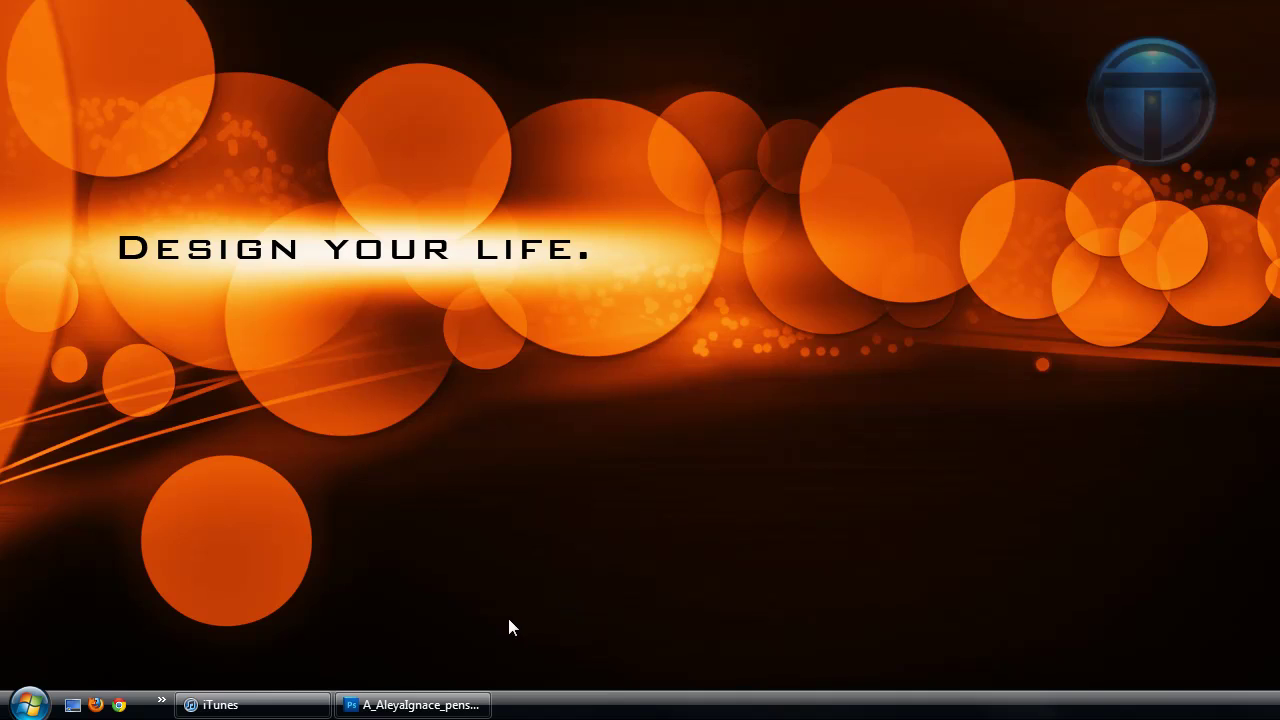
- Switch to Photoshop and create a new 1920 x 1080 pixel, 72 pixels/inch RGB document with a white background
click(462, 706)
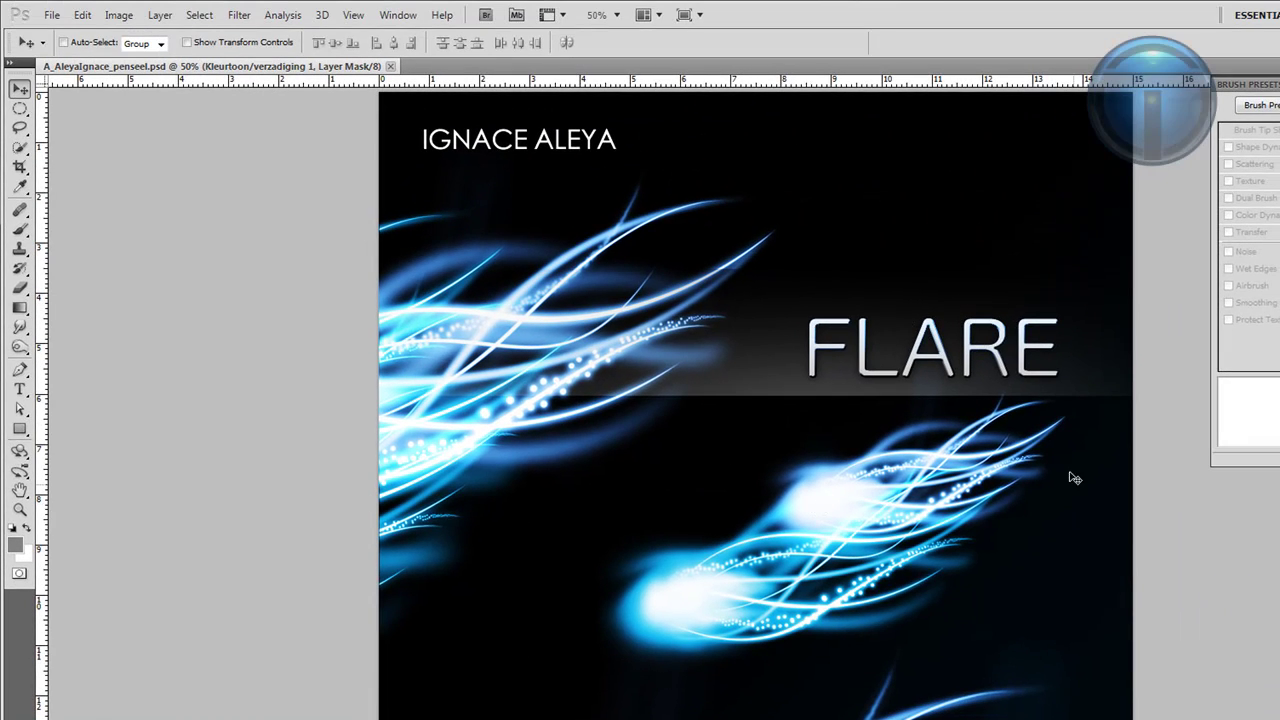
click(55, 19)
click(57, 29)
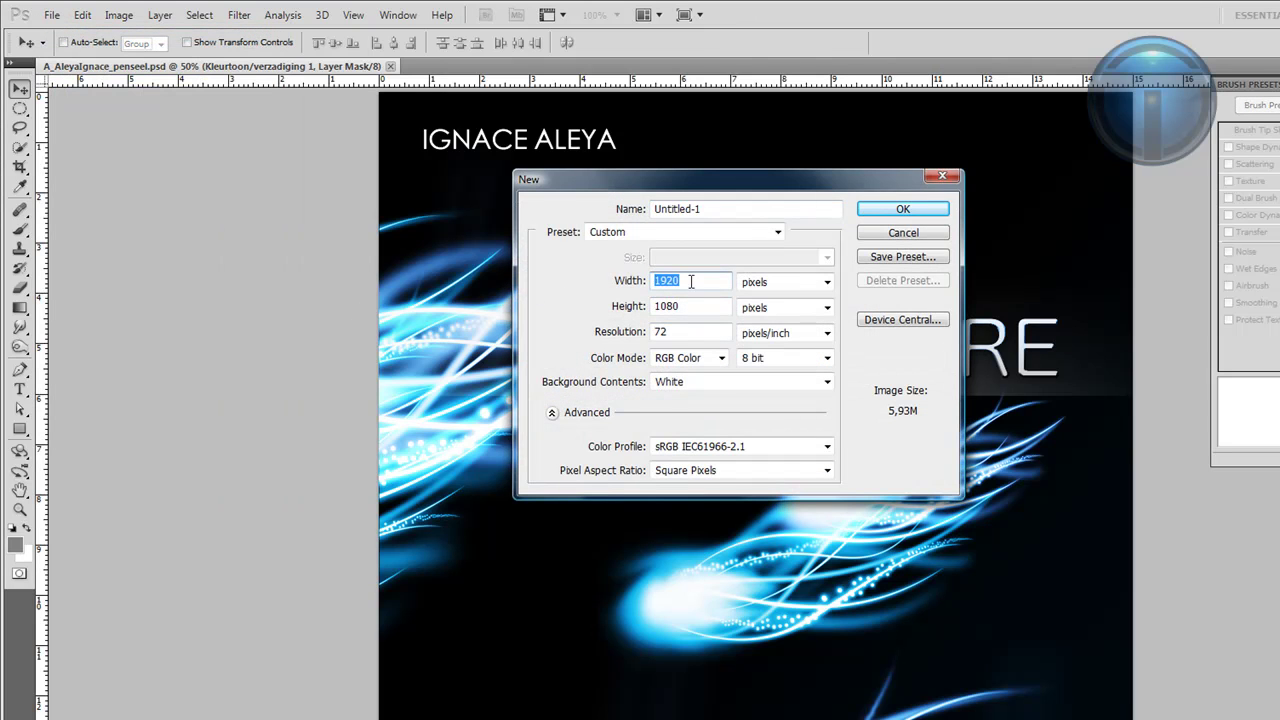
key(Tab)
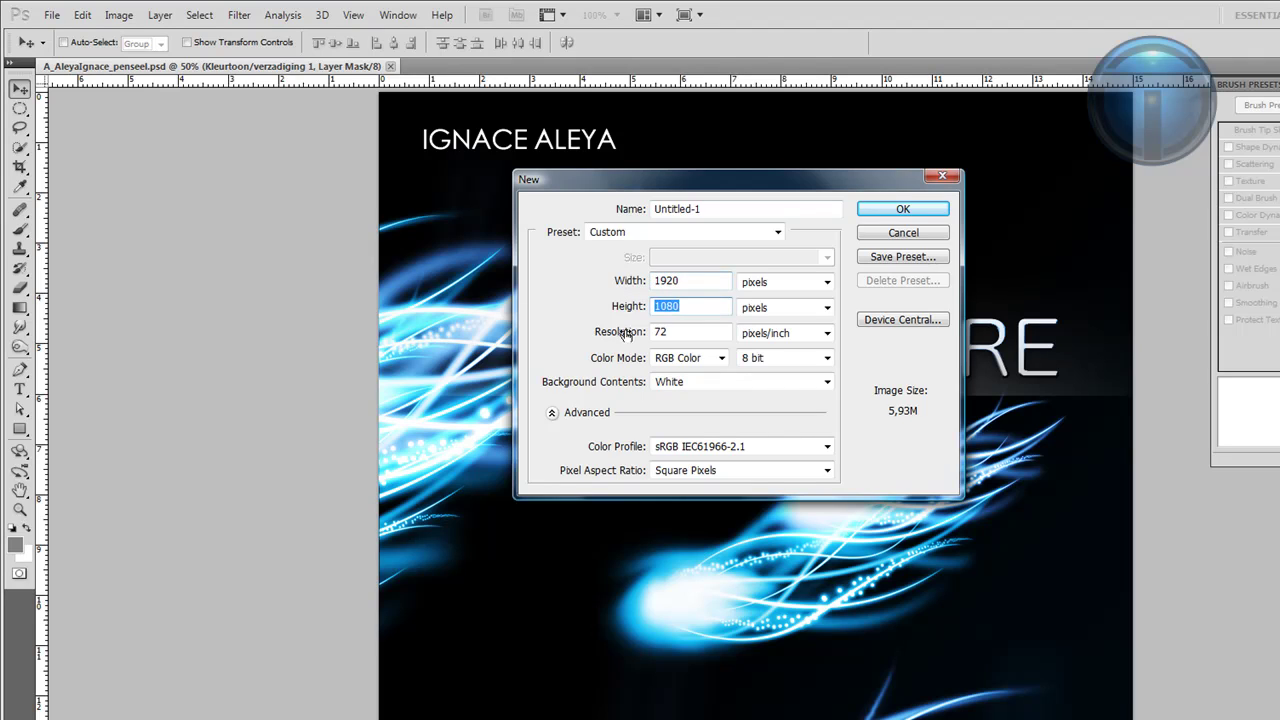
click(687, 387)
click(681, 411)
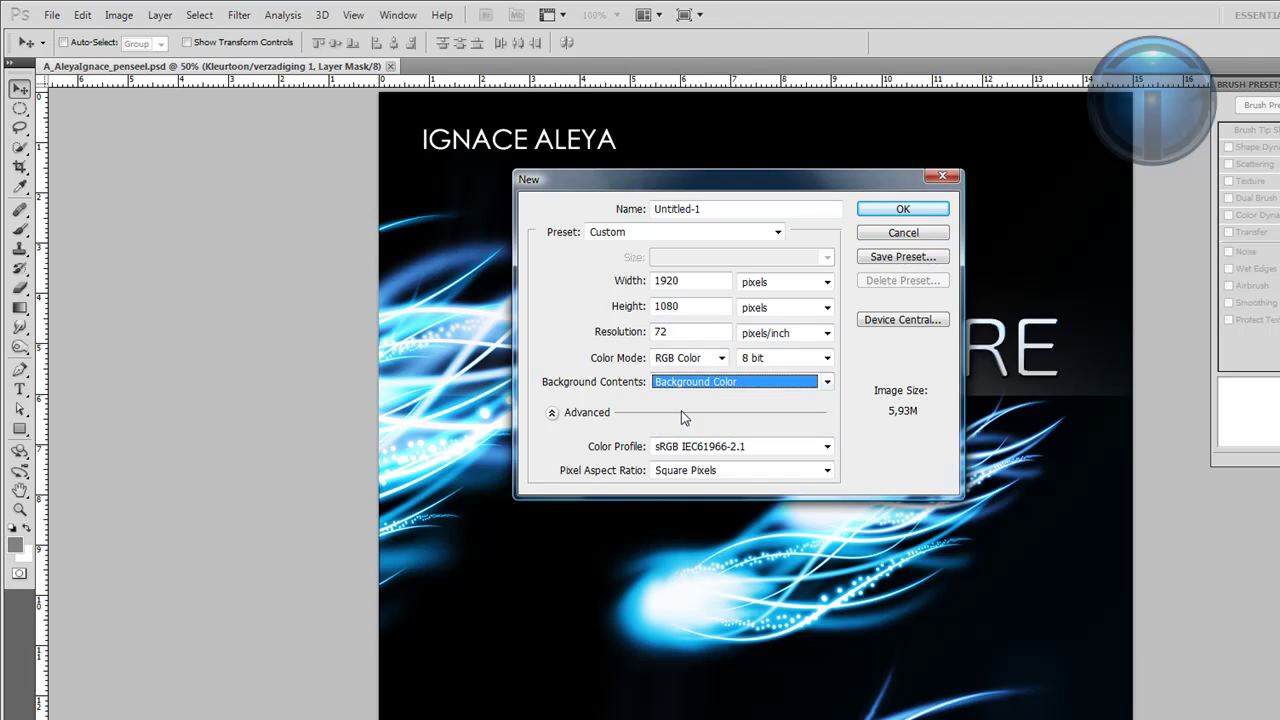
click(716, 389)
click(703, 397)
click(895, 210)
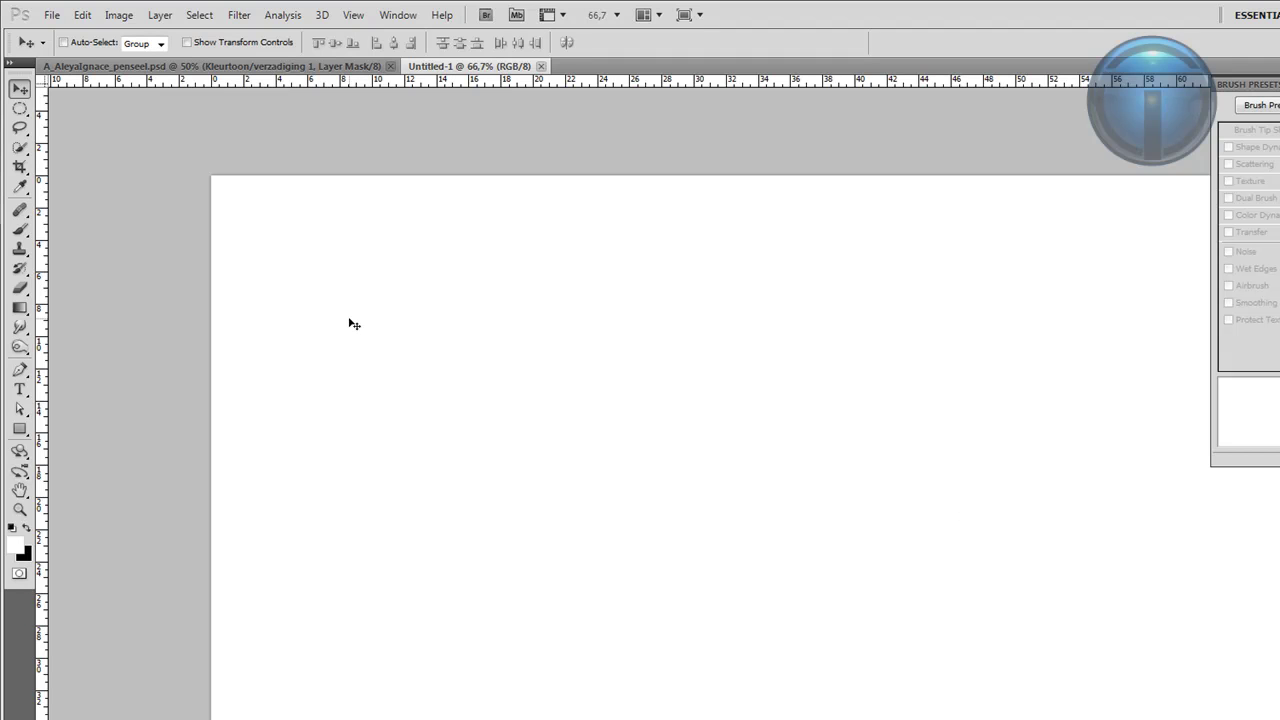
- Fill the Background layer with black in Normal mode at 100% opacity
key(shift+F5)
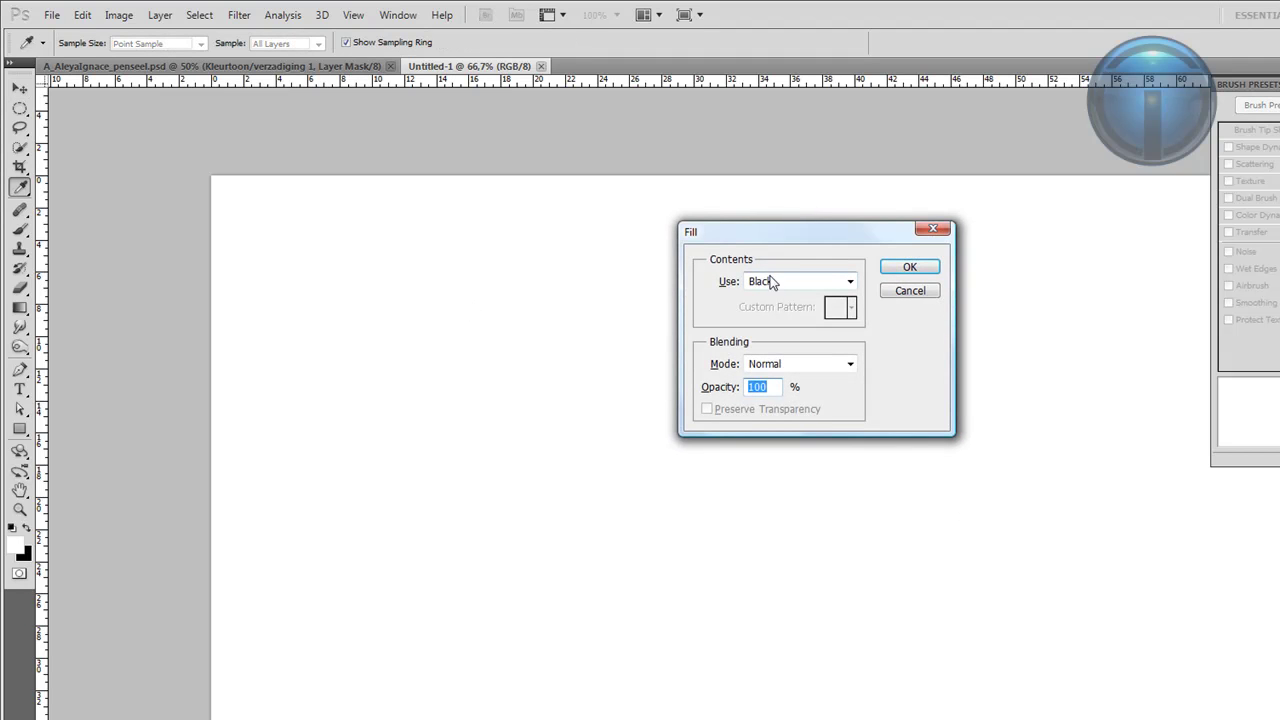
click(758, 283)
click(780, 403)
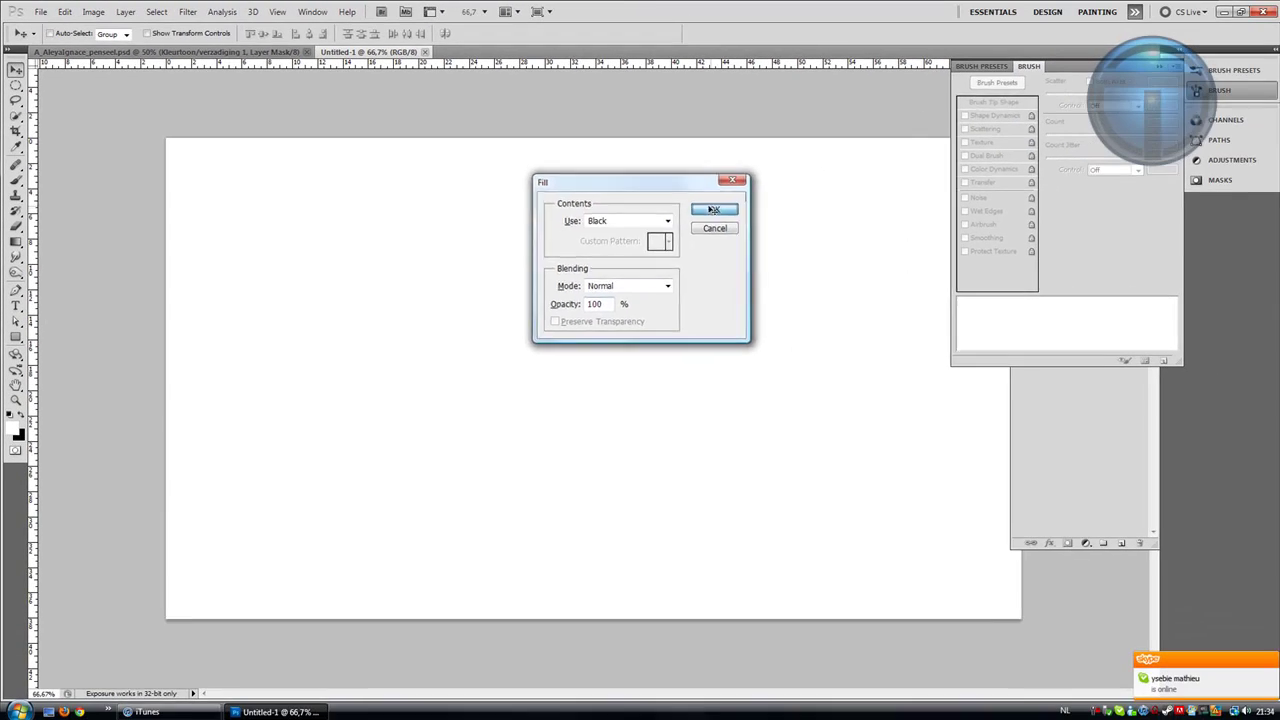
click(713, 209)
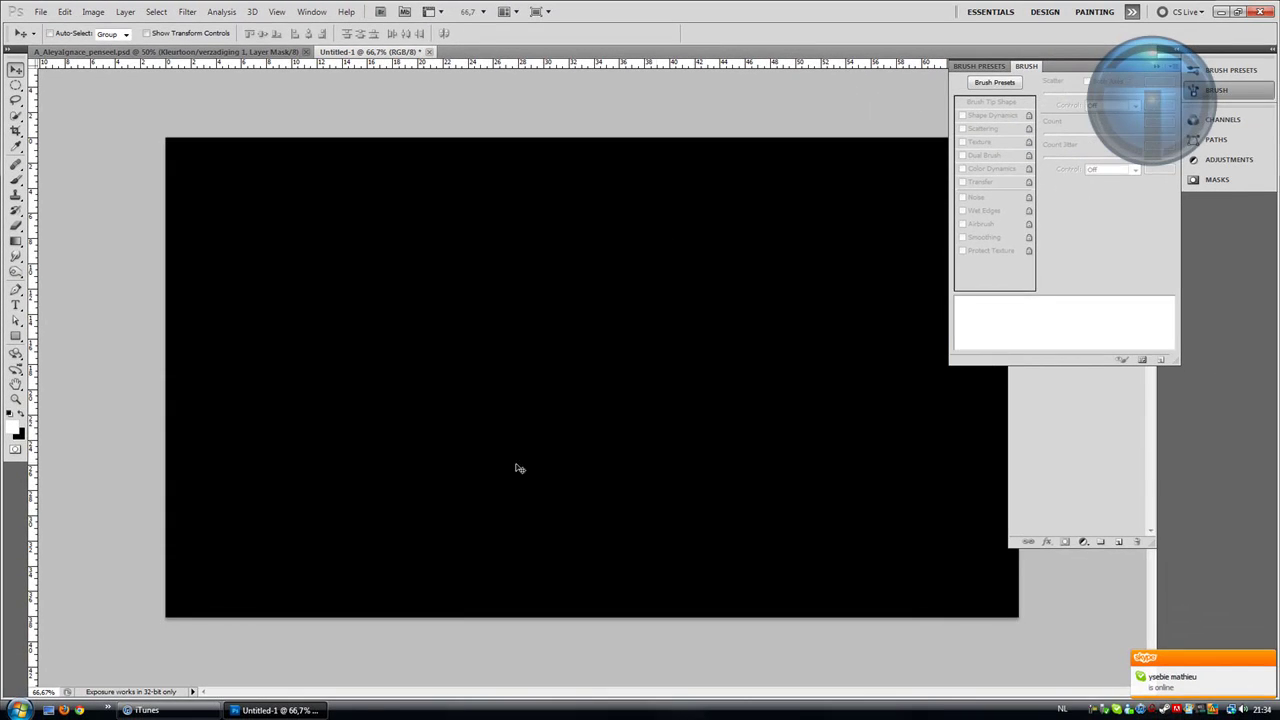
- Pick the Brush tool and add a new empty layer above the black background
click(1158, 67)
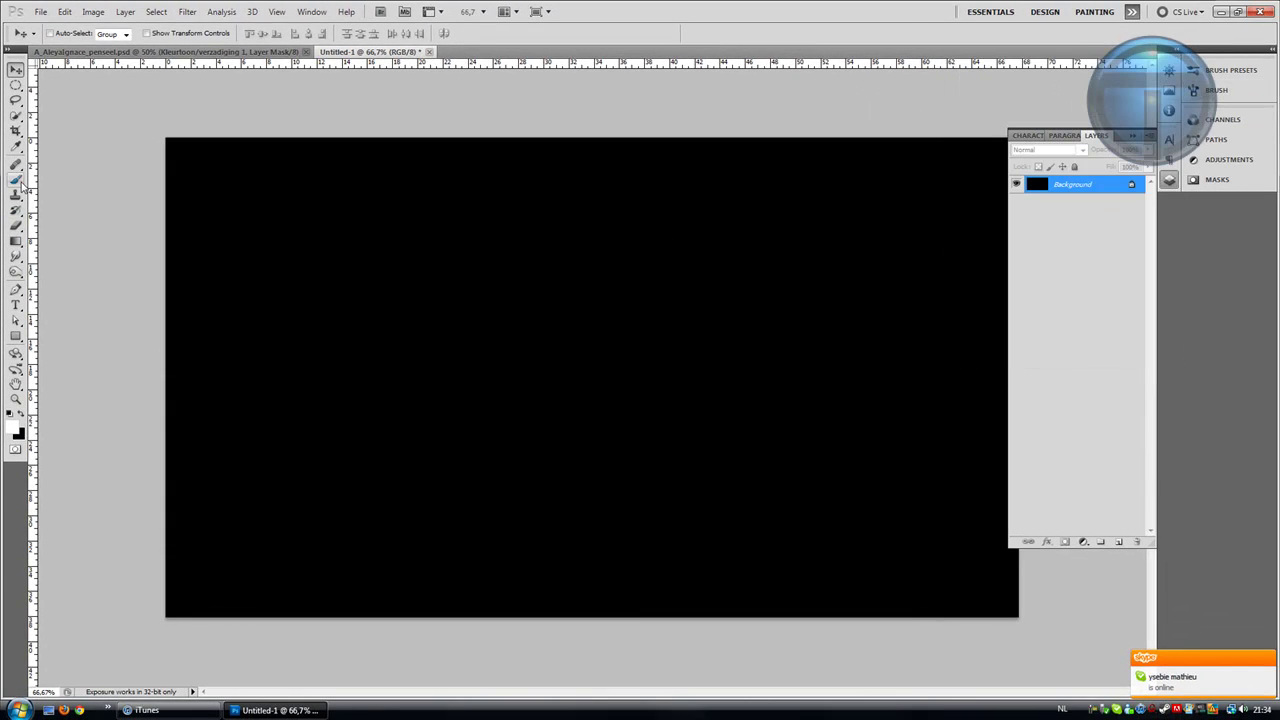
drag(22, 186, 100, 177)
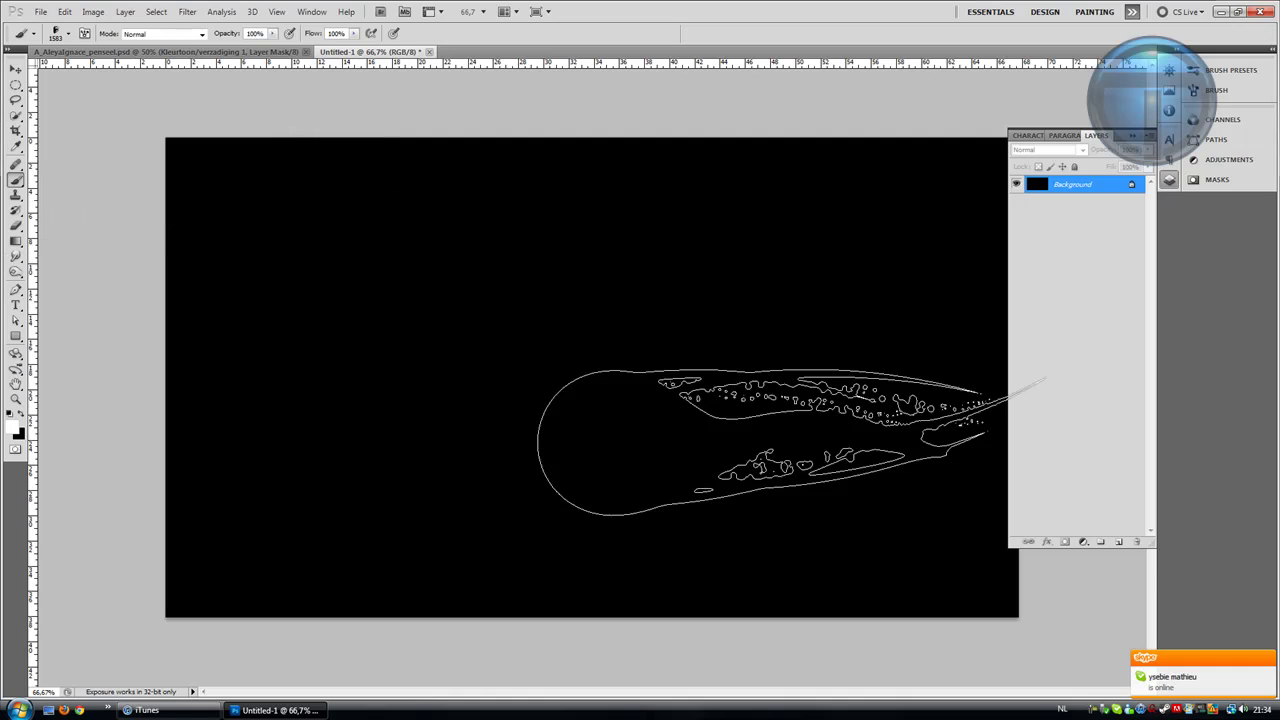
click(1119, 543)
- Set a round brush to 300 px with 60% hardness and paint one white dot in the canvas's left part
click(70, 37)
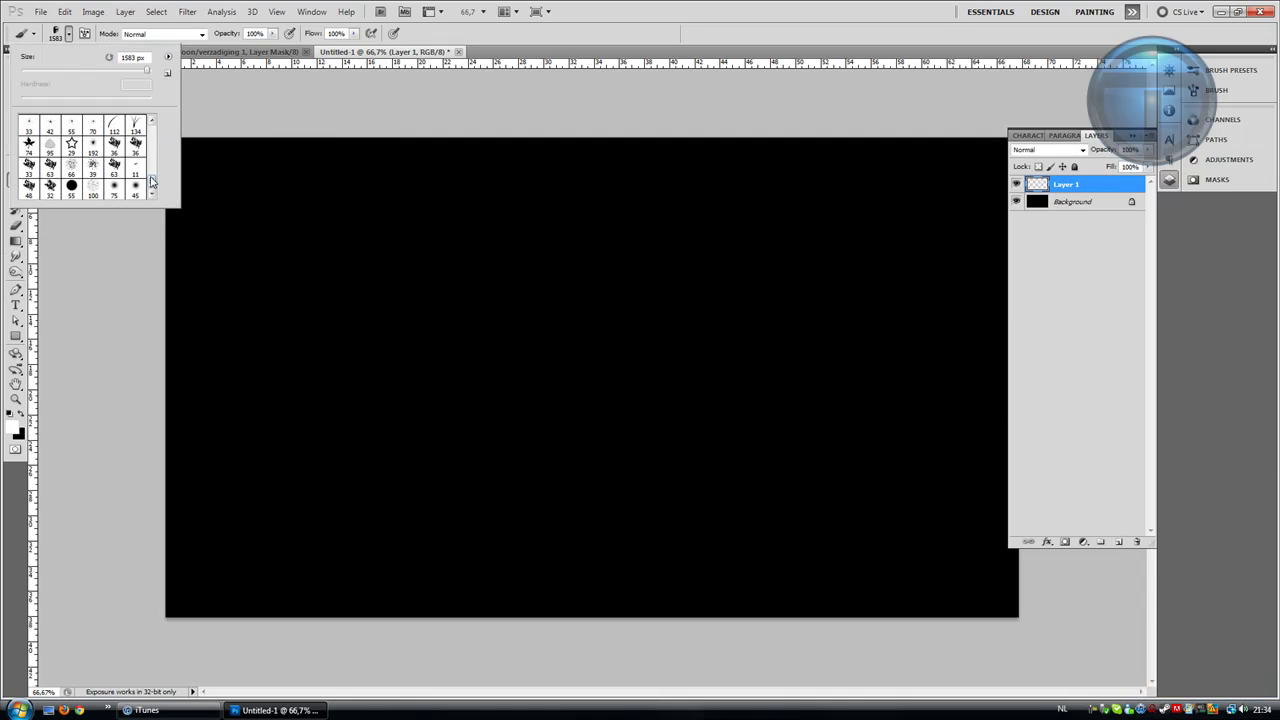
drag(152, 187, 152, 125)
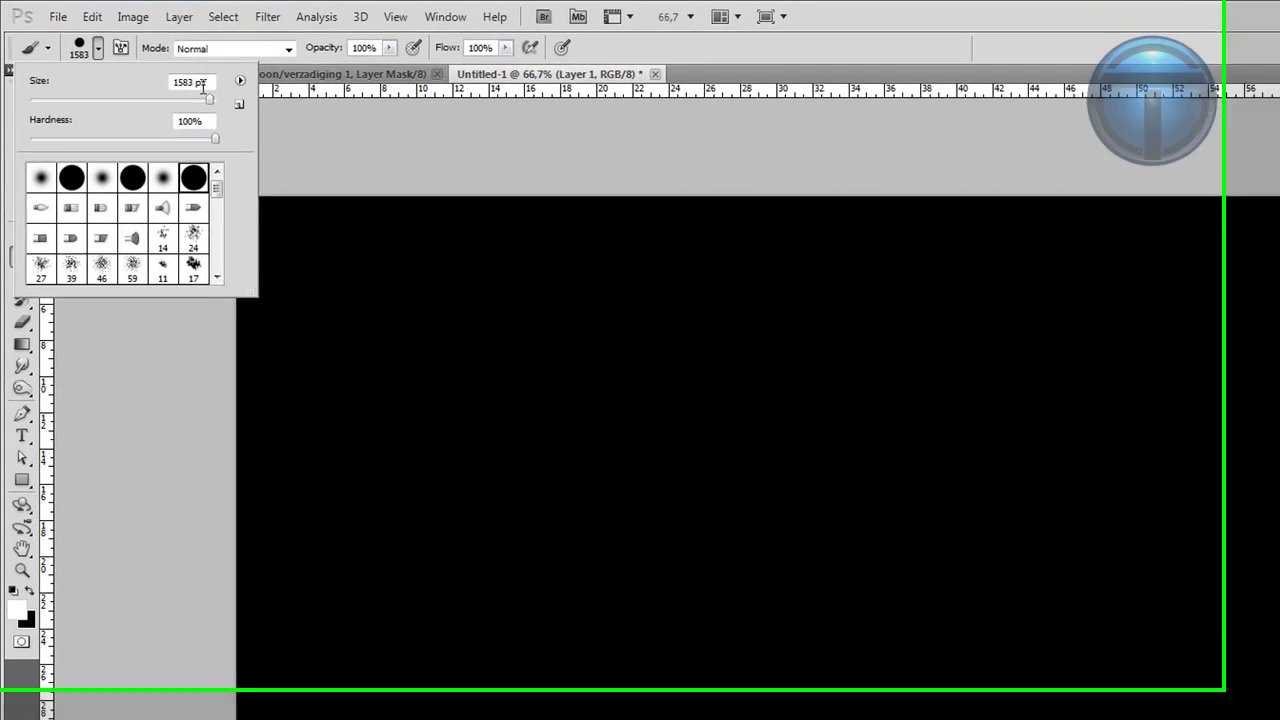
click(107, 57)
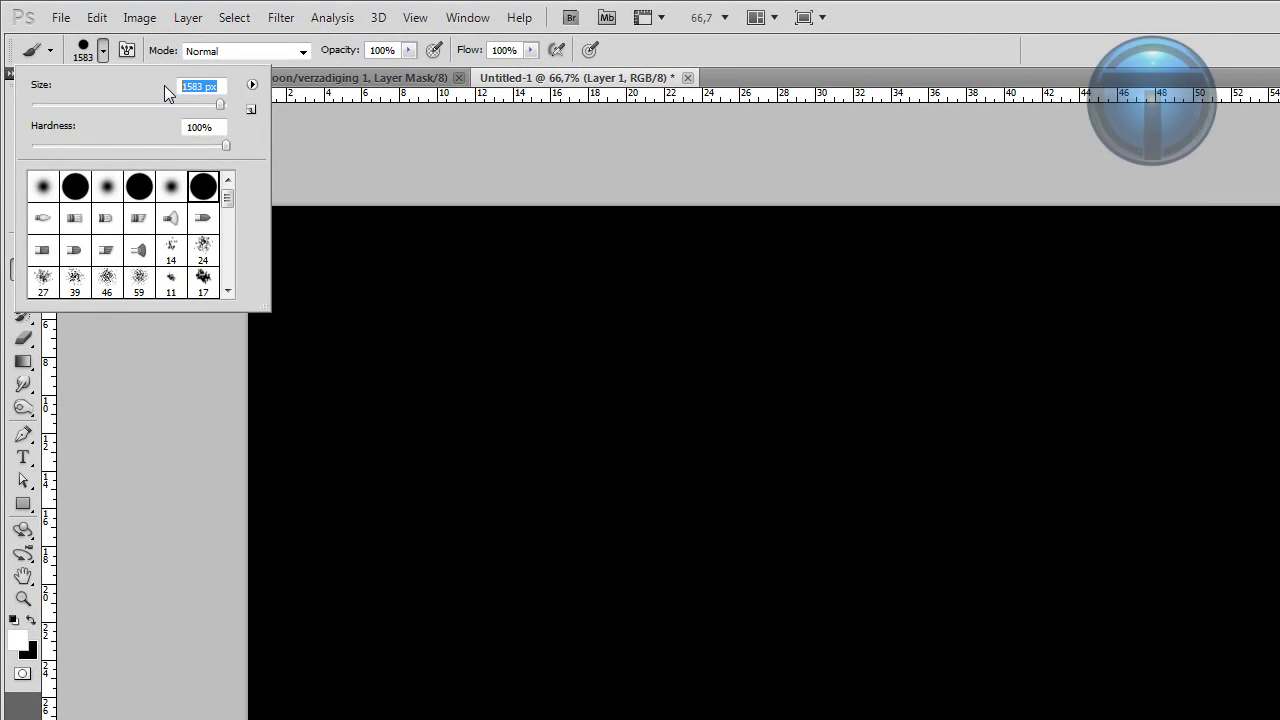
text(300)
text(60)
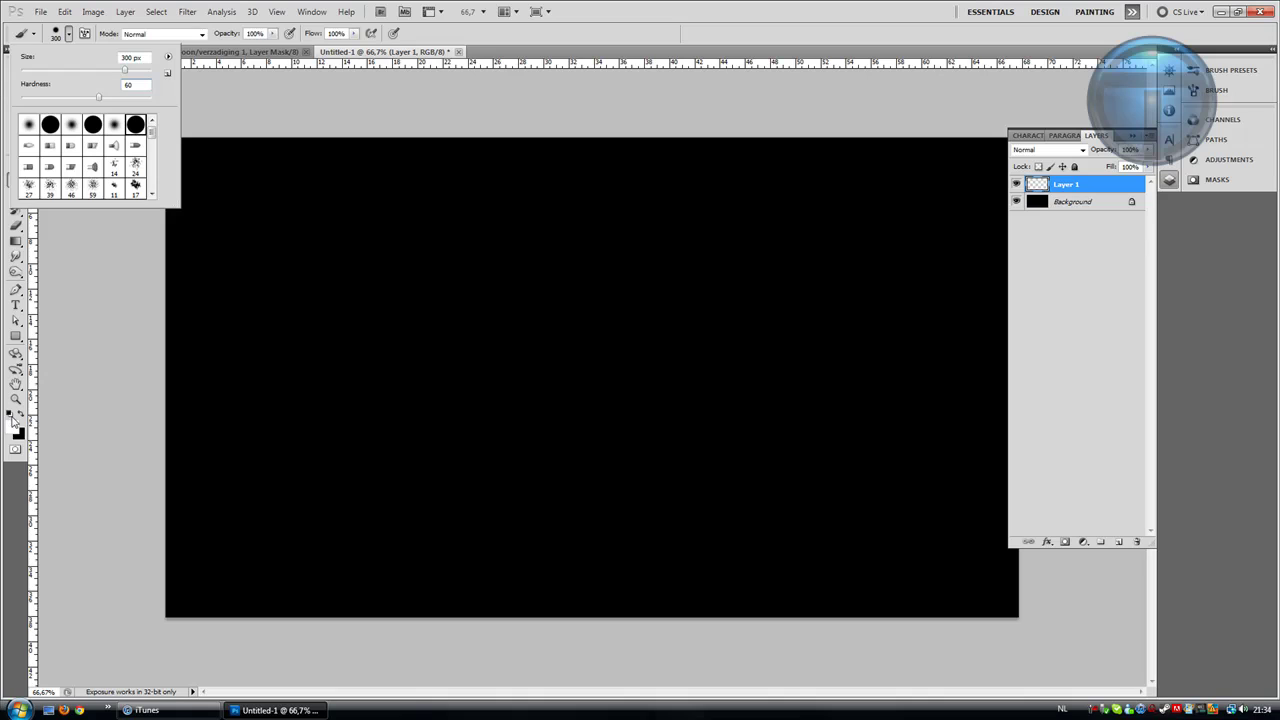
click(349, 362)
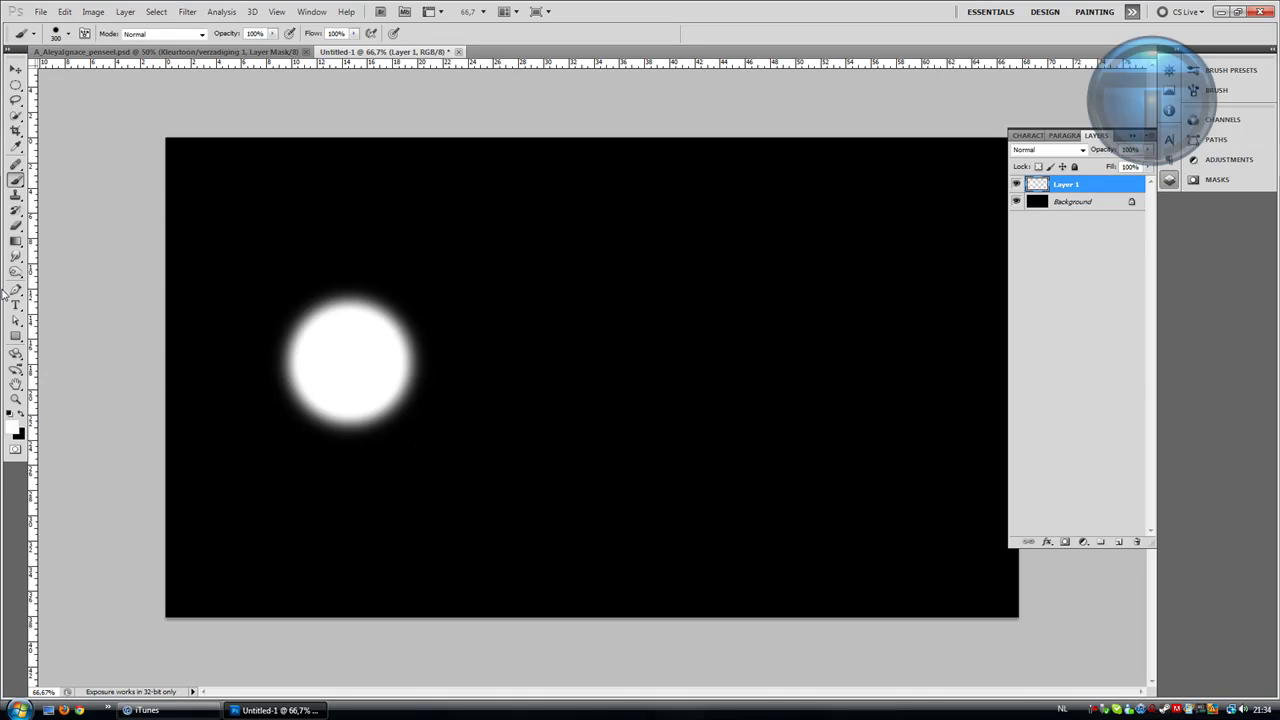
- Try to pull the white dot's right side into a wavy tail with a soft 114 px Smudge tool at 80% strength
mouse_move(16, 258)
mouse_down()
mouse_move(45, 262)
mouse_move(60, 284)
mouse_up()
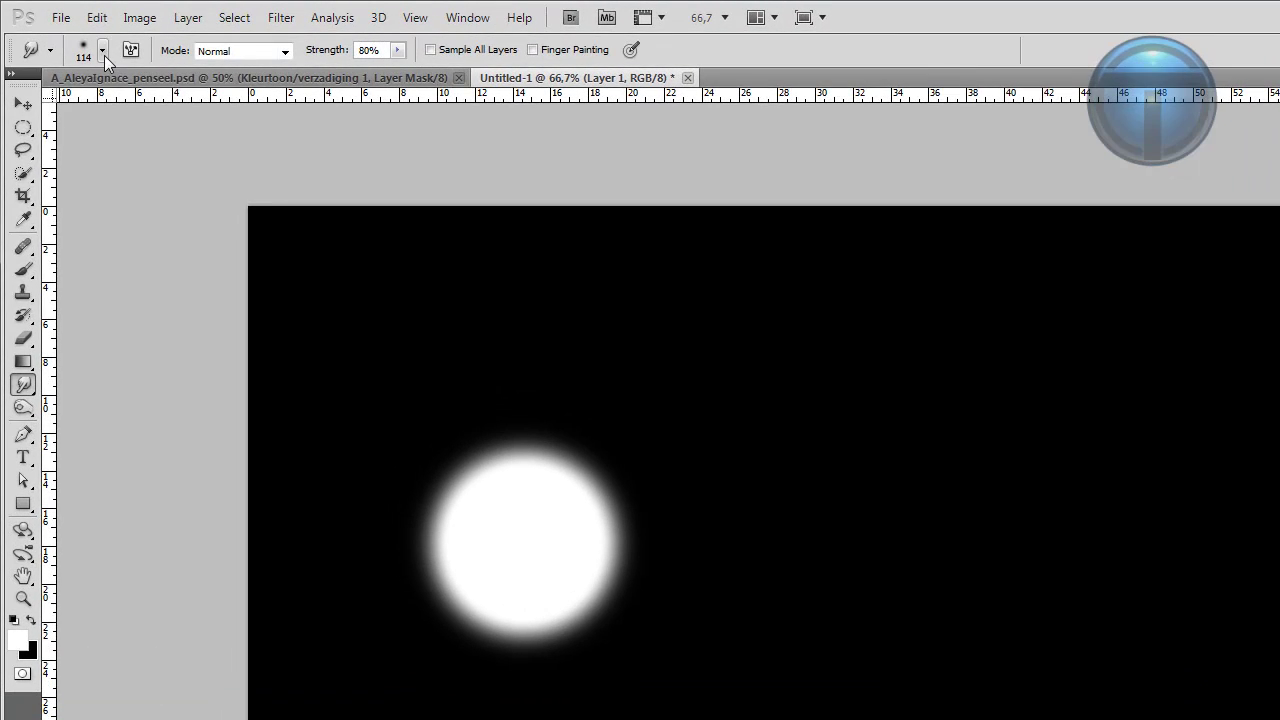
click(68, 33)
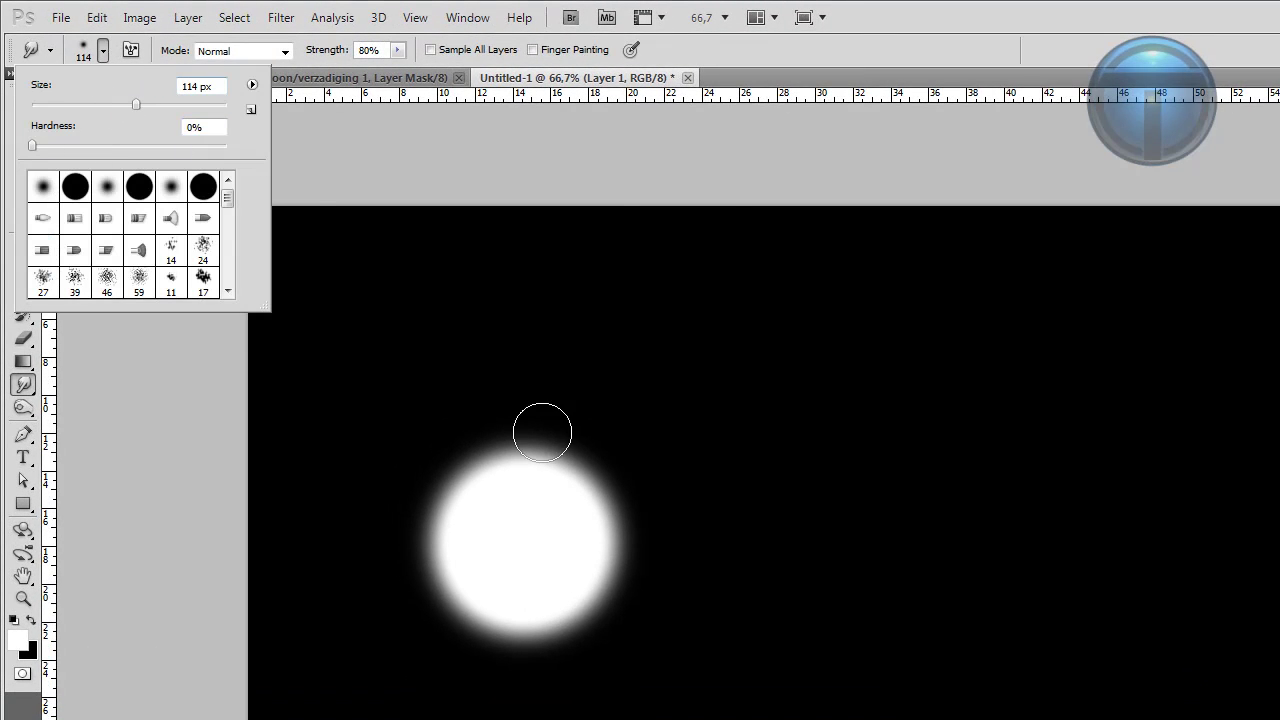
click(505, 505)
drag(509, 480, 906, 509)
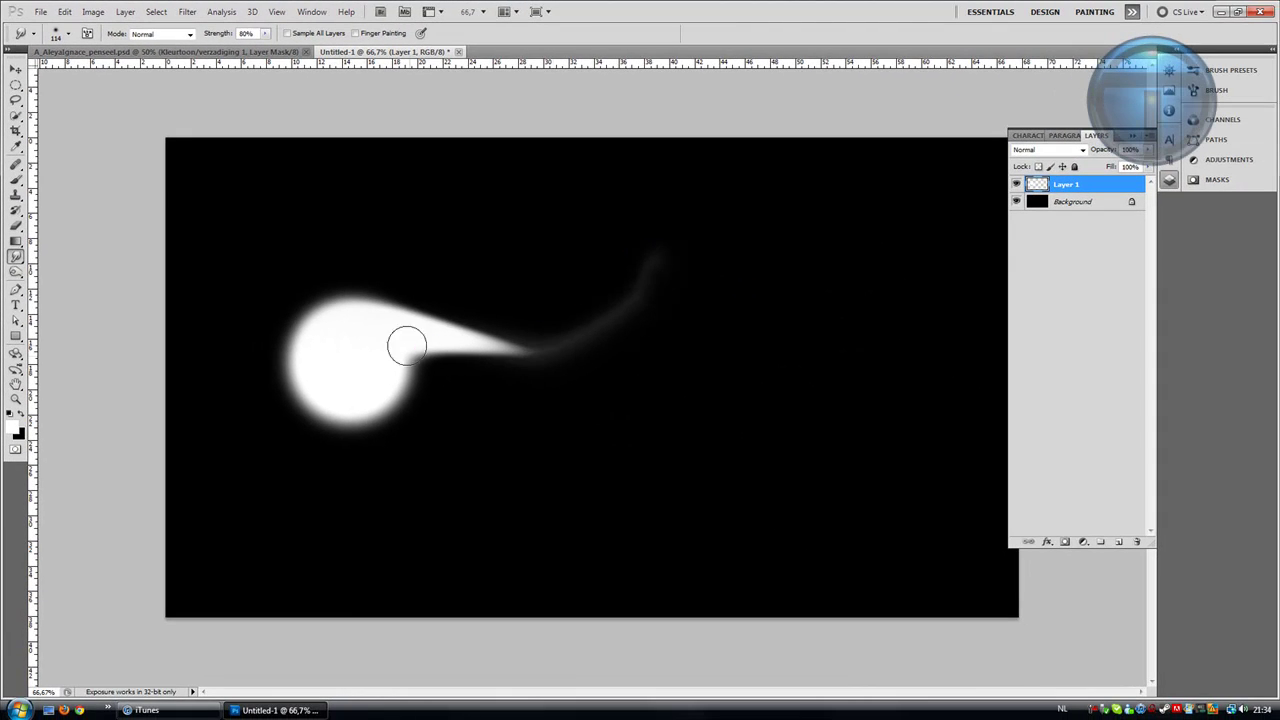
key(ctrl+z)
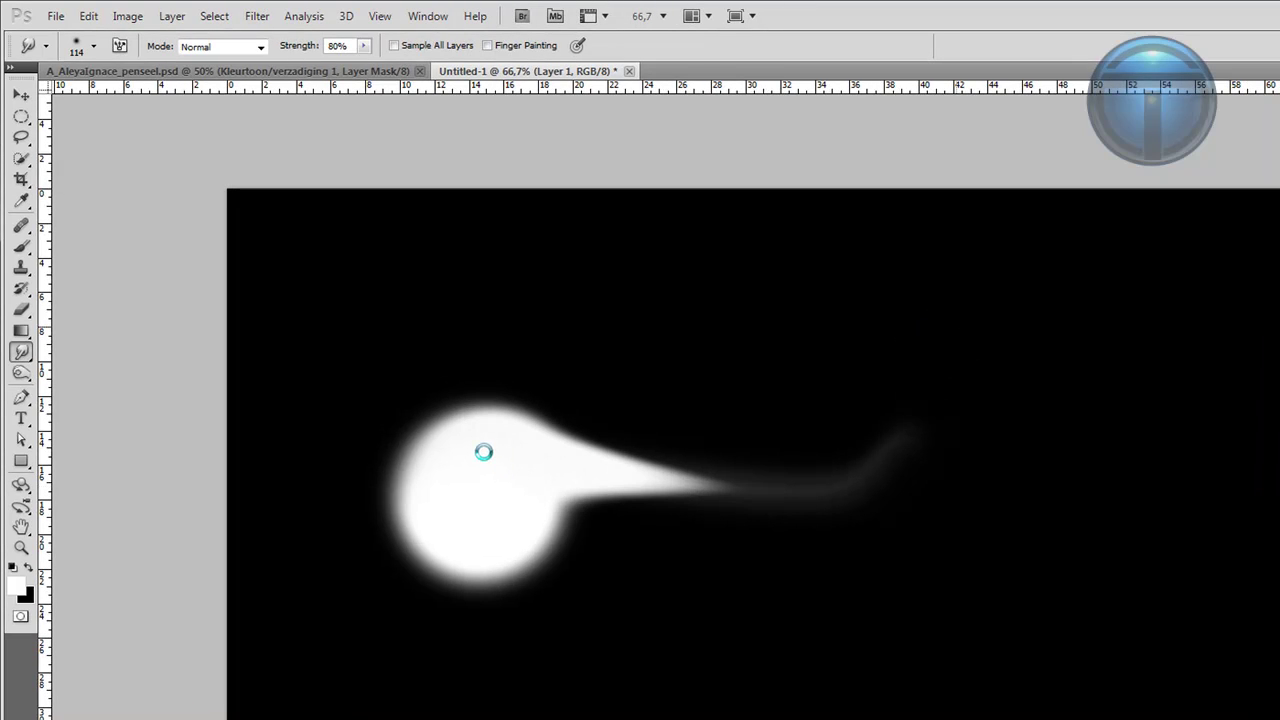
mouse_move(561, 462)
mouse_down()
mouse_move(800, 516)
mouse_move(948, 380)
mouse_move(997, 263)
mouse_up()
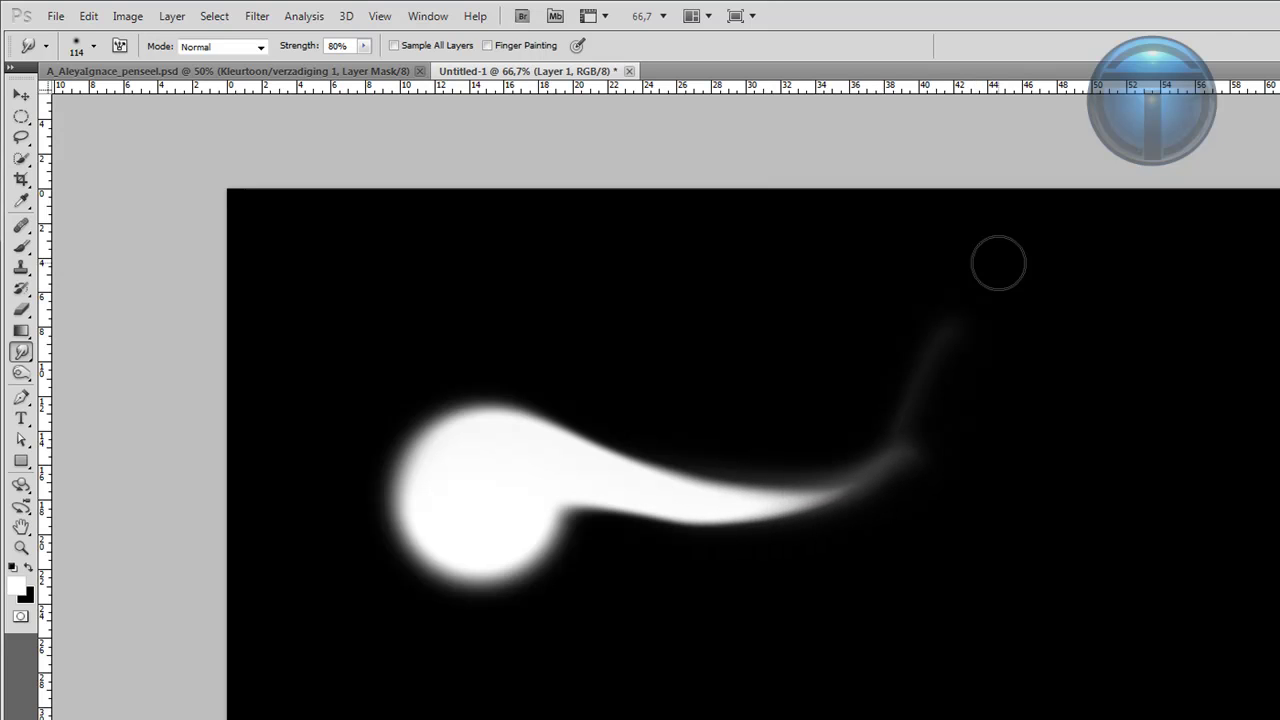
mouse_move(459, 546)
mouse_down()
mouse_move(600, 562)
mouse_move(736, 491)
mouse_move(917, 469)
mouse_move(1114, 509)
mouse_up()
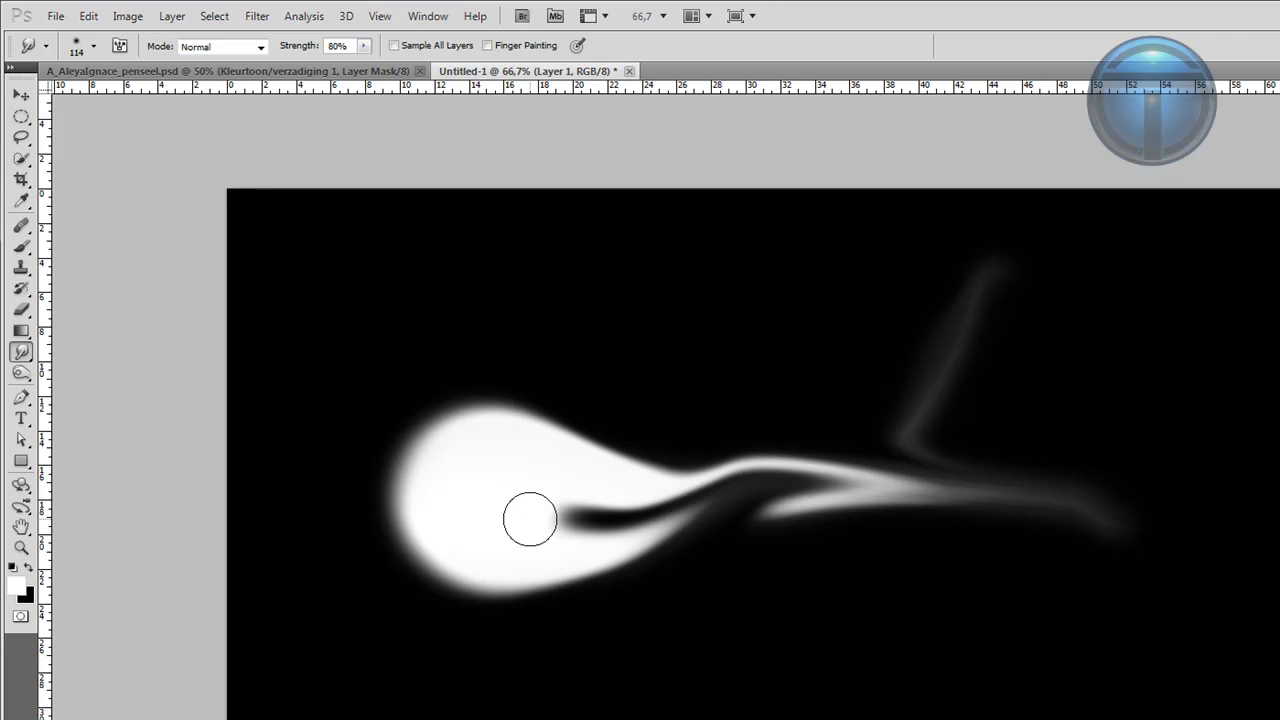
mouse_move(530, 519)
mouse_down()
mouse_move(662, 544)
mouse_move(825, 473)
mouse_move(1249, 571)
mouse_up()
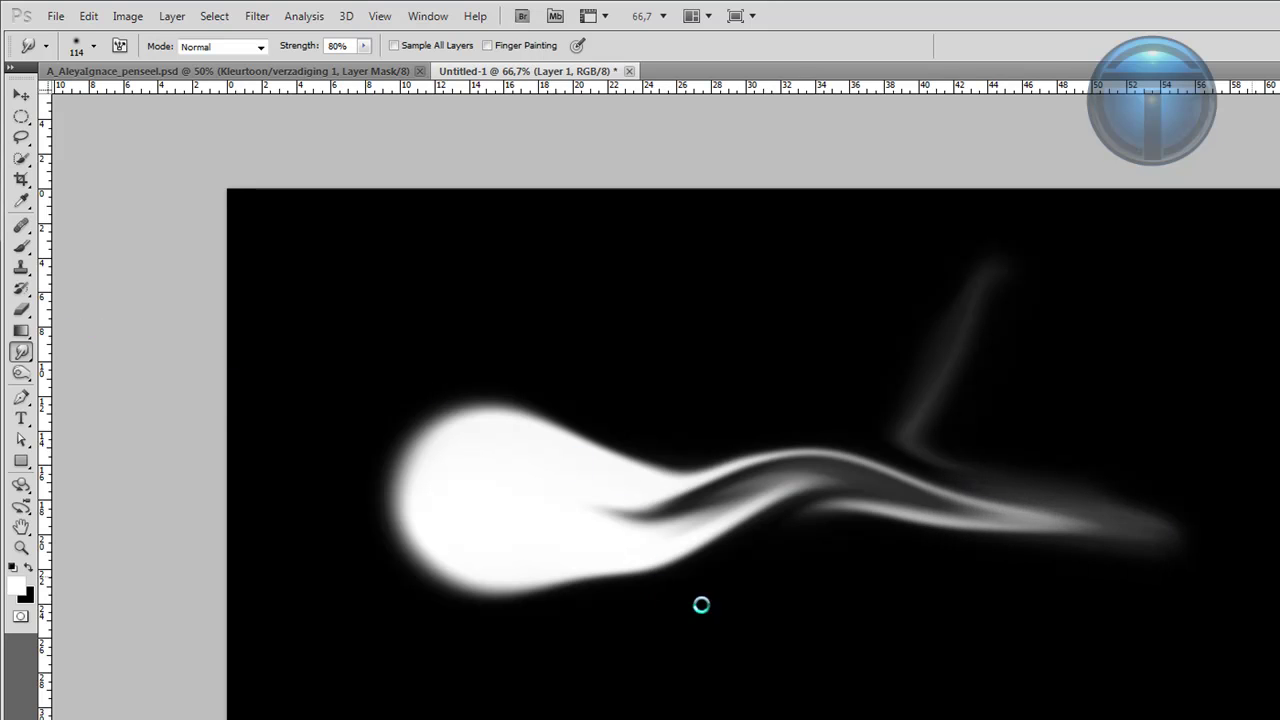
- Undo all the smudge strokes on the white dot
key(e)
key(ctrl+alt+z)
key(ctrl+alt+z)
key(ctrl+alt+z)
key(ctrl+alt+z)
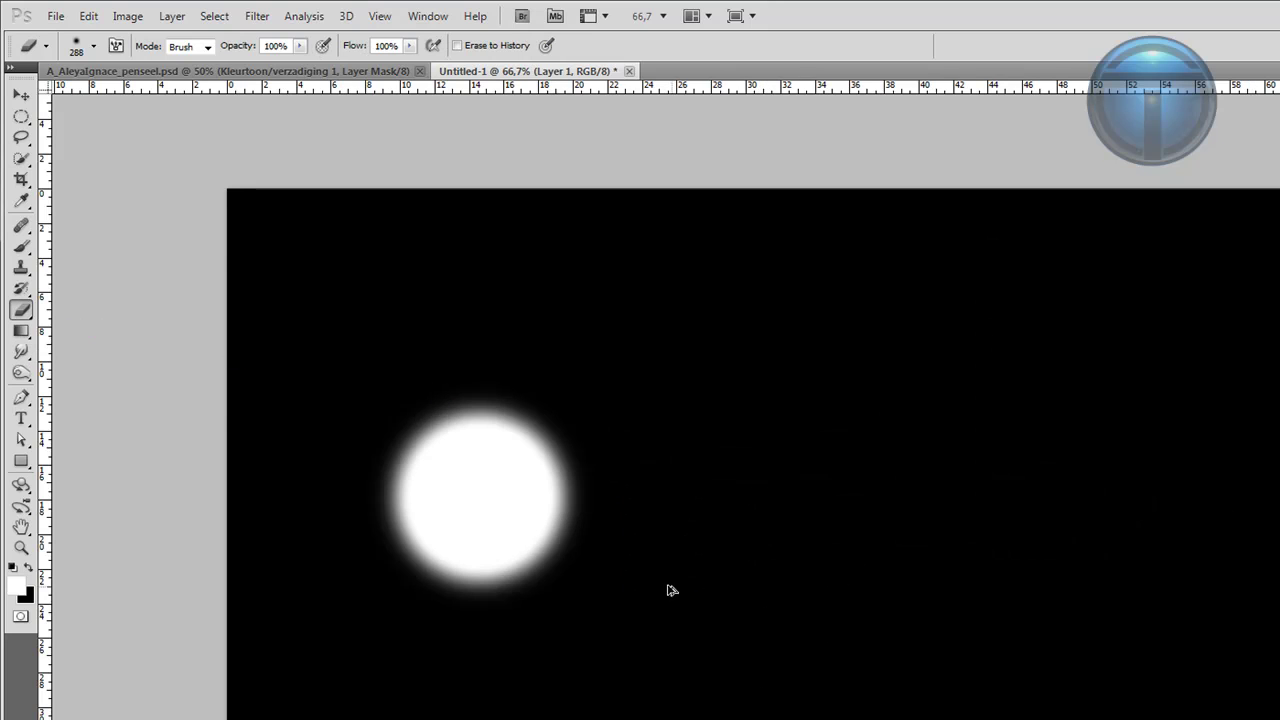
- Open the Liquify filter on the dot's layer and warp the dot's right side outward into a pointed tail
click(257, 16)
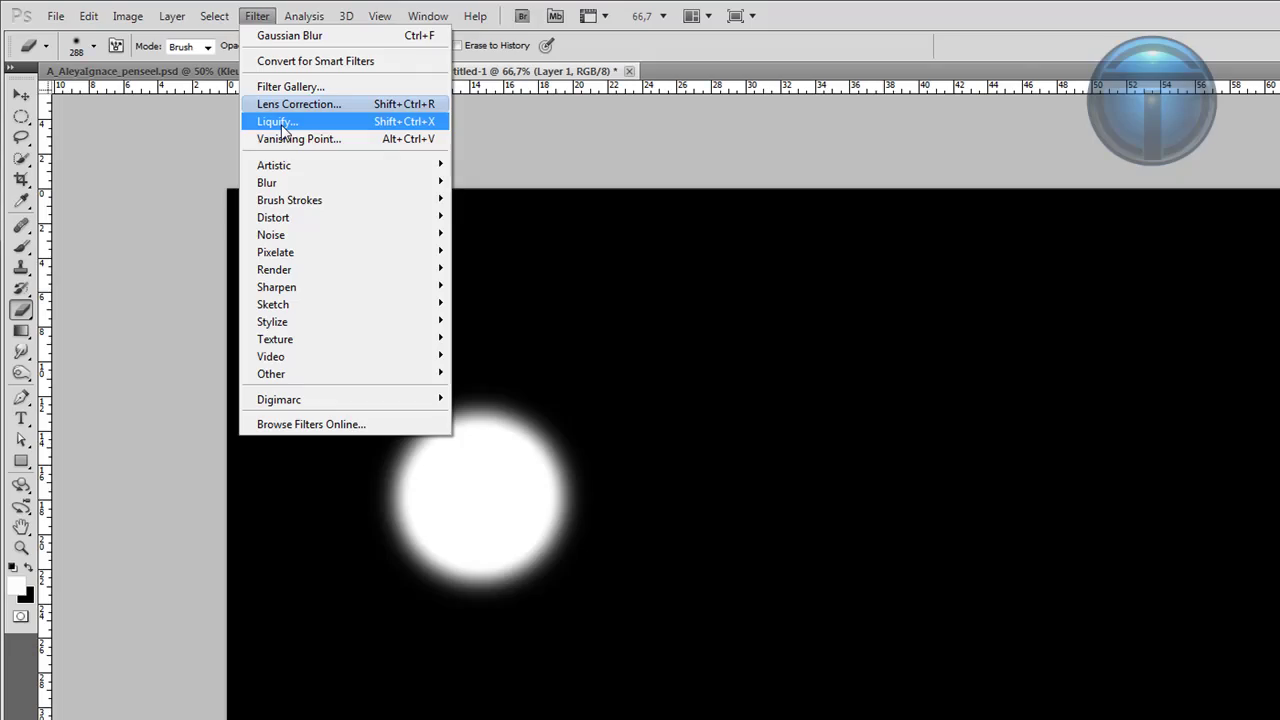
click(281, 124)
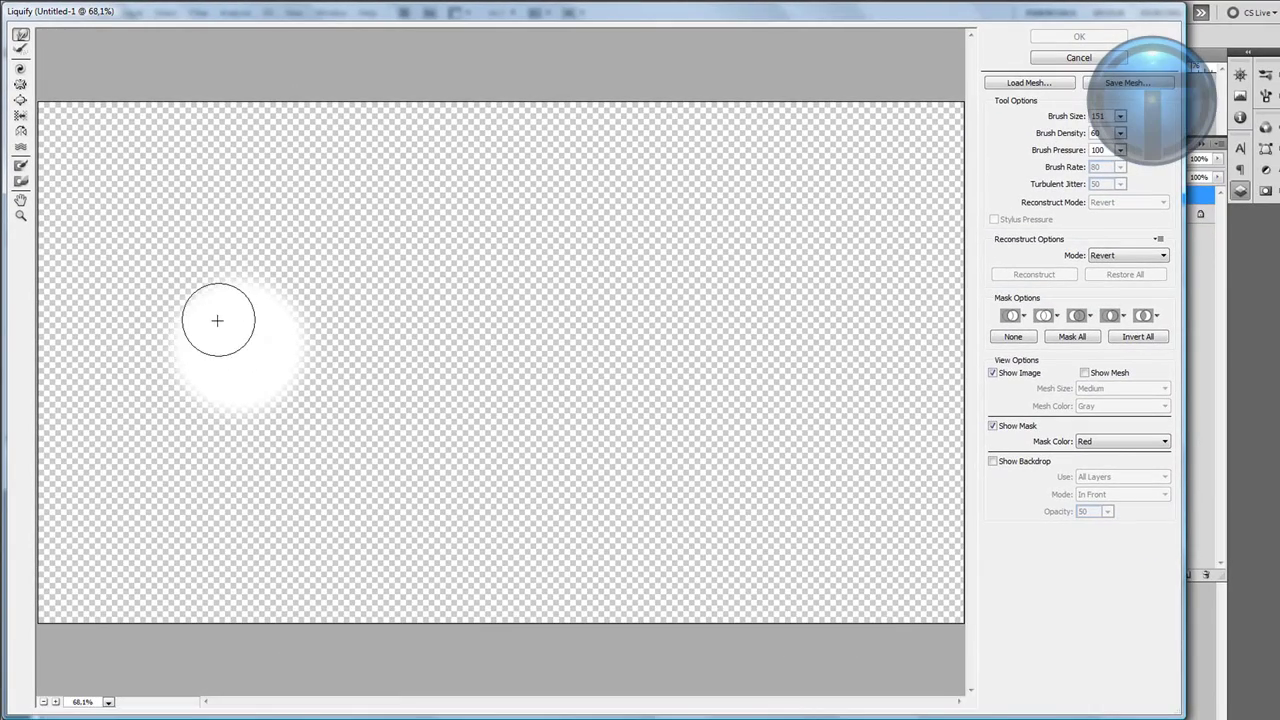
click(1121, 136)
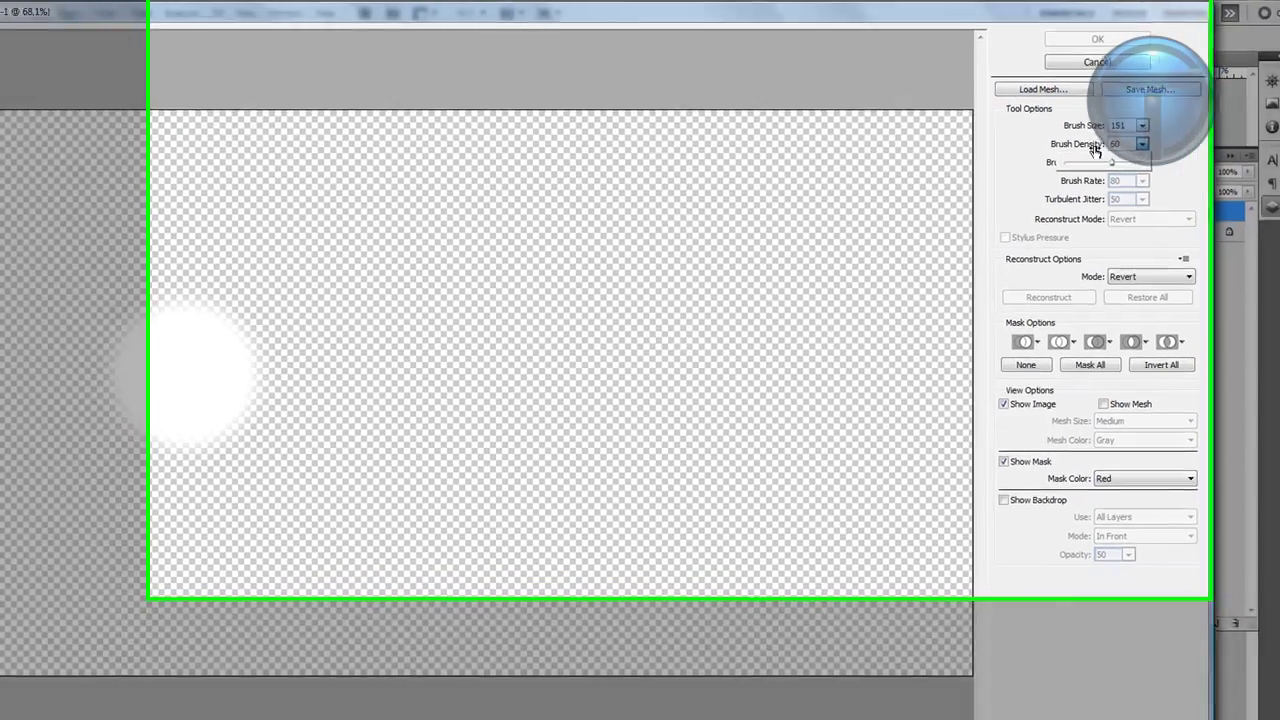
click(1123, 135)
mouse_move(53, 402)
mouse_down()
mouse_move(360, 389)
mouse_move(381, 364)
mouse_up()
key(ctrl+z)
mouse_move(60, 413)
mouse_down()
mouse_move(250, 456)
mouse_move(445, 355)
mouse_up()
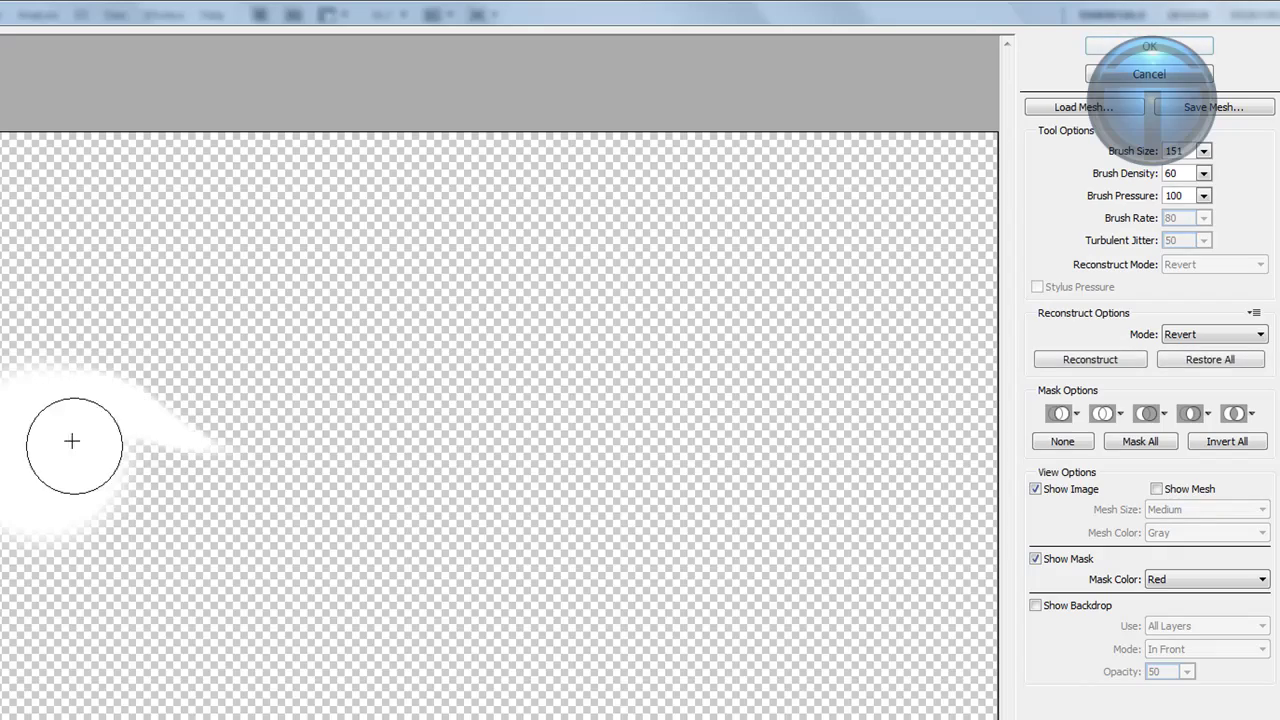
drag(77, 423, 401, 400)
drag(36, 480, 279, 433)
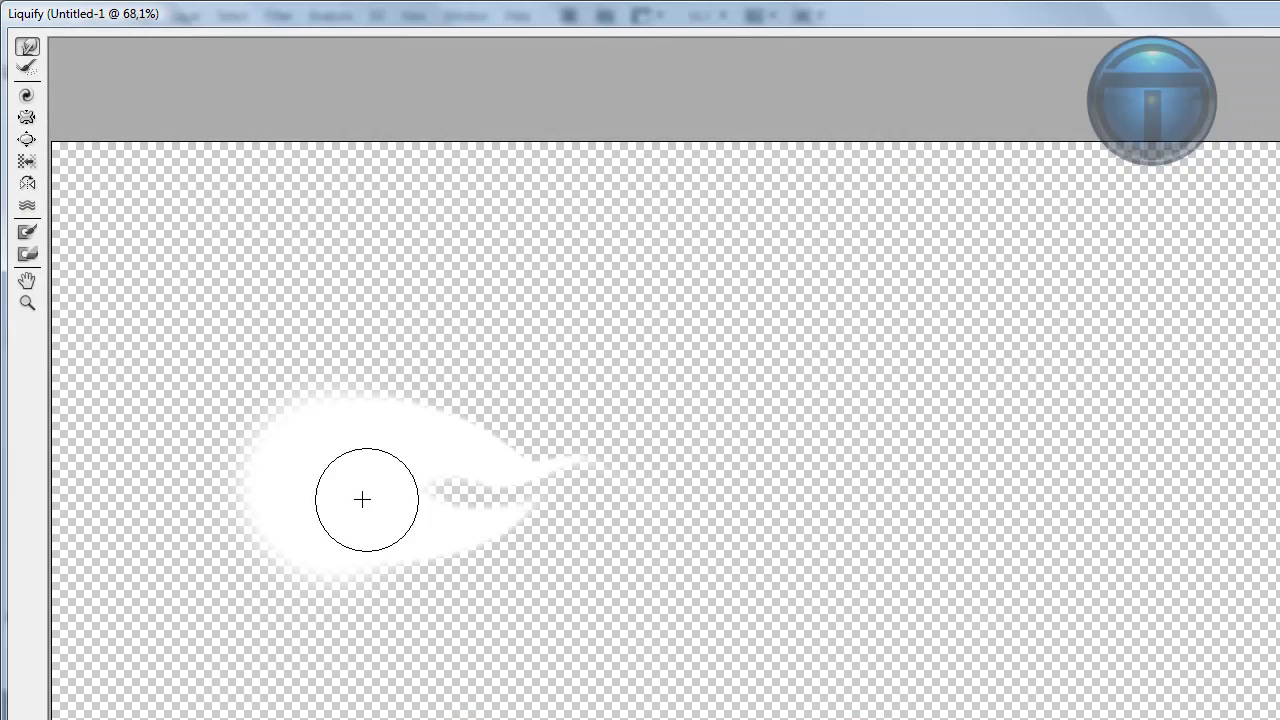
- Try to stretch the Liquify tail further right with longer warp strokes, and undo those strokes
drag(360, 497, 717, 500)
mouse_move(491, 480)
mouse_down()
mouse_move(622, 507)
mouse_move(792, 457)
mouse_up()
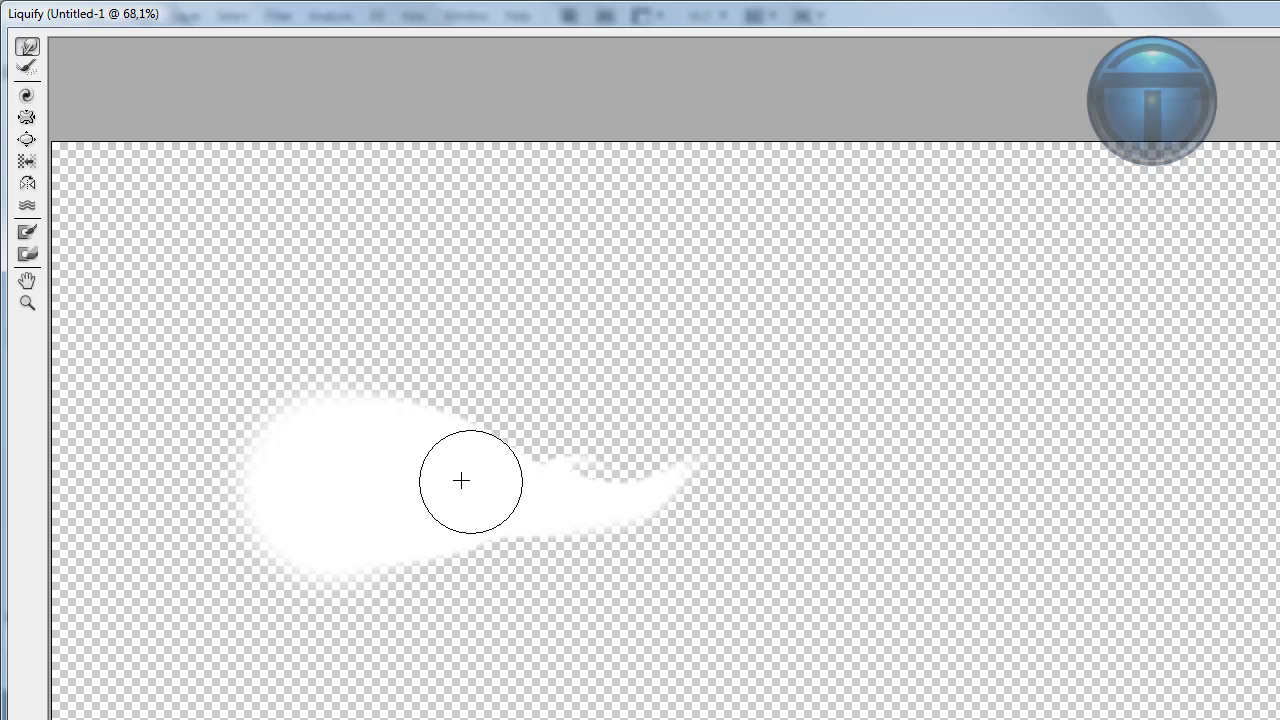
drag(457, 480, 883, 454)
key(ctrl+z)
mouse_move(400, 527)
mouse_down()
mouse_move(695, 513)
mouse_move(863, 420)
mouse_up()
key(ctrl+z)
key(ctrl+alt+z)
key(ctrl+alt+z)
key(ctrl+alt+z)
- Warp the tail outward with two more long strokes and apply the Liquify filter
mouse_move(314, 497)
mouse_down()
mouse_move(596, 446)
mouse_move(866, 427)
mouse_up()
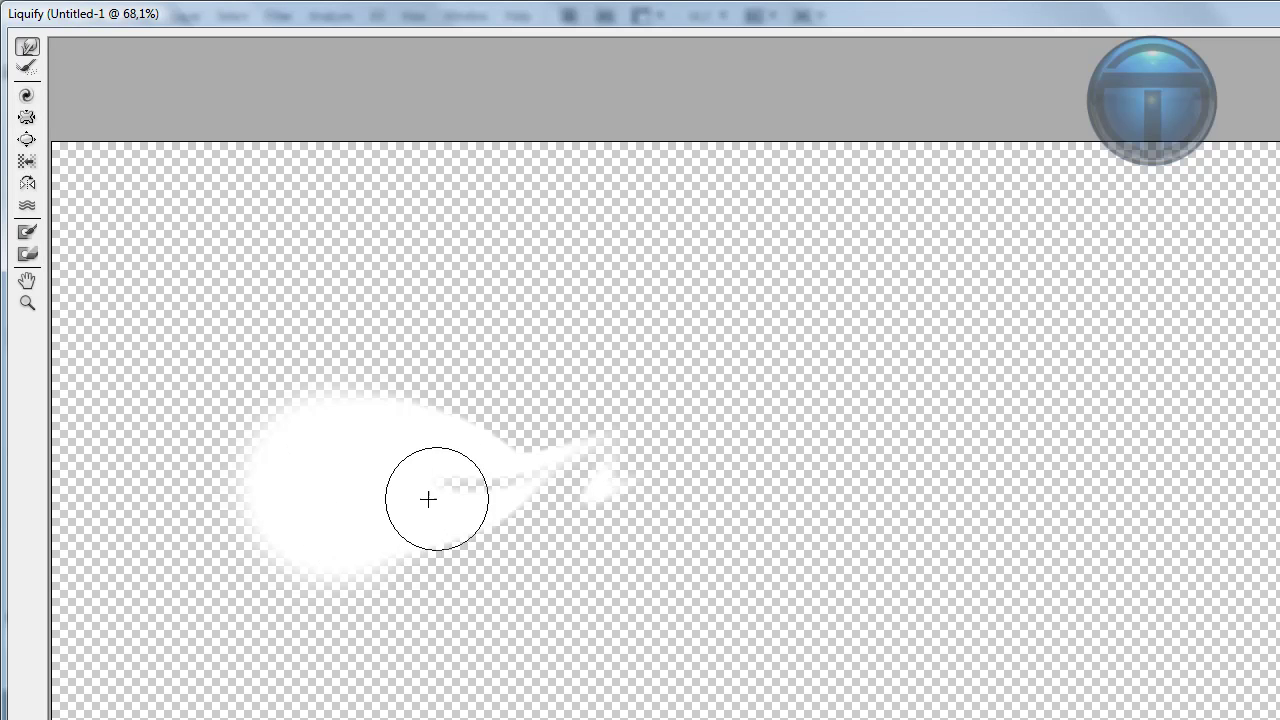
mouse_move(434, 474)
mouse_down()
mouse_move(472, 471)
mouse_move(894, 437)
mouse_up()
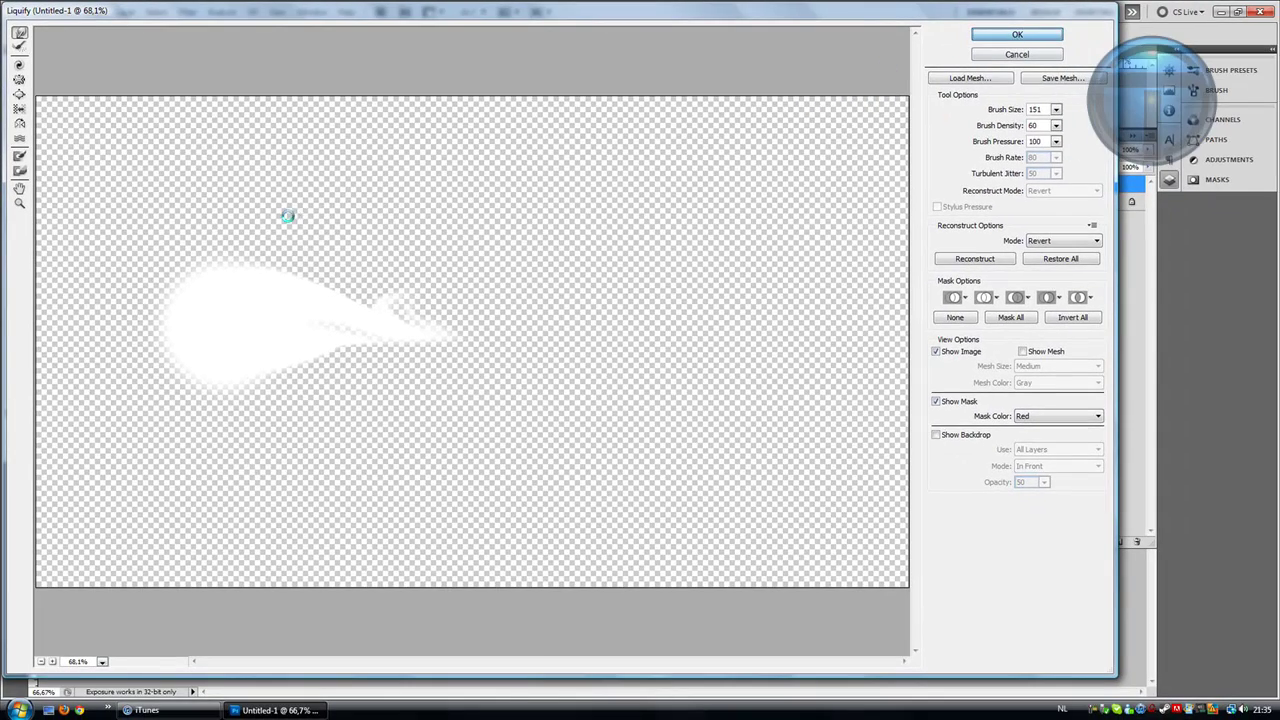
key(Return)
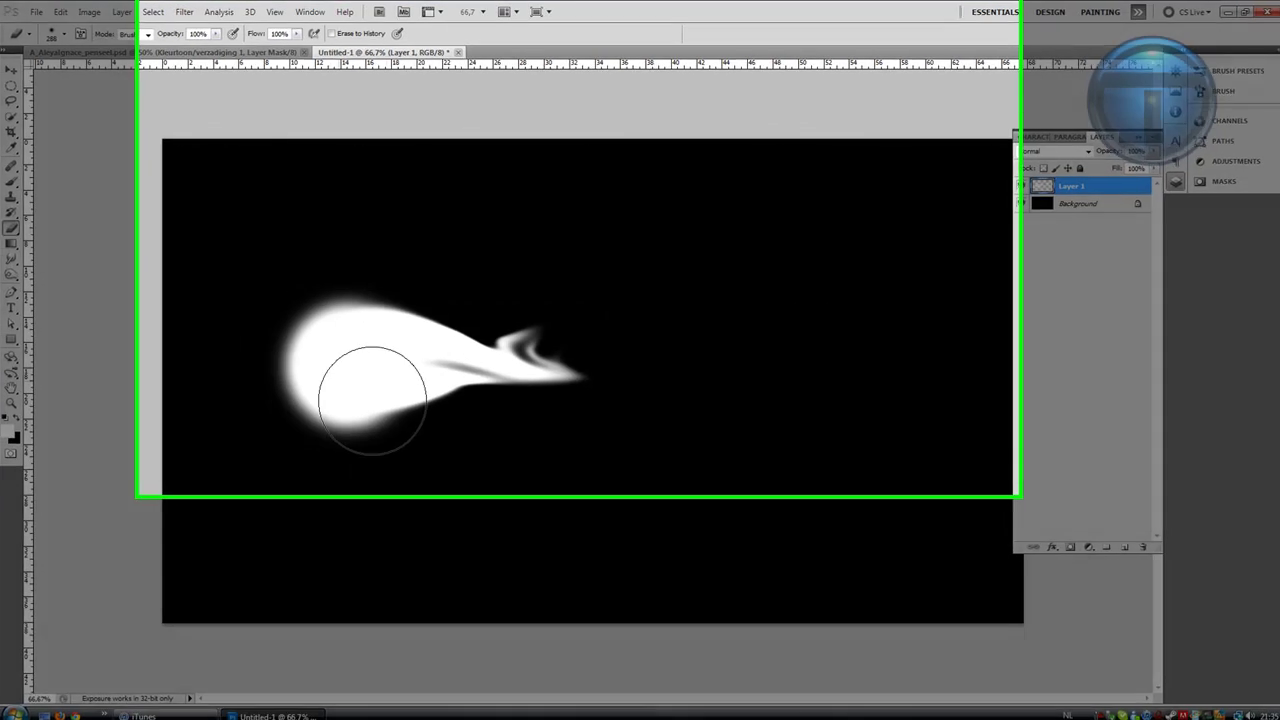
- Apply a Gaussian Blur with a radius of 15.8 pixels to the warped white shape
key(v)
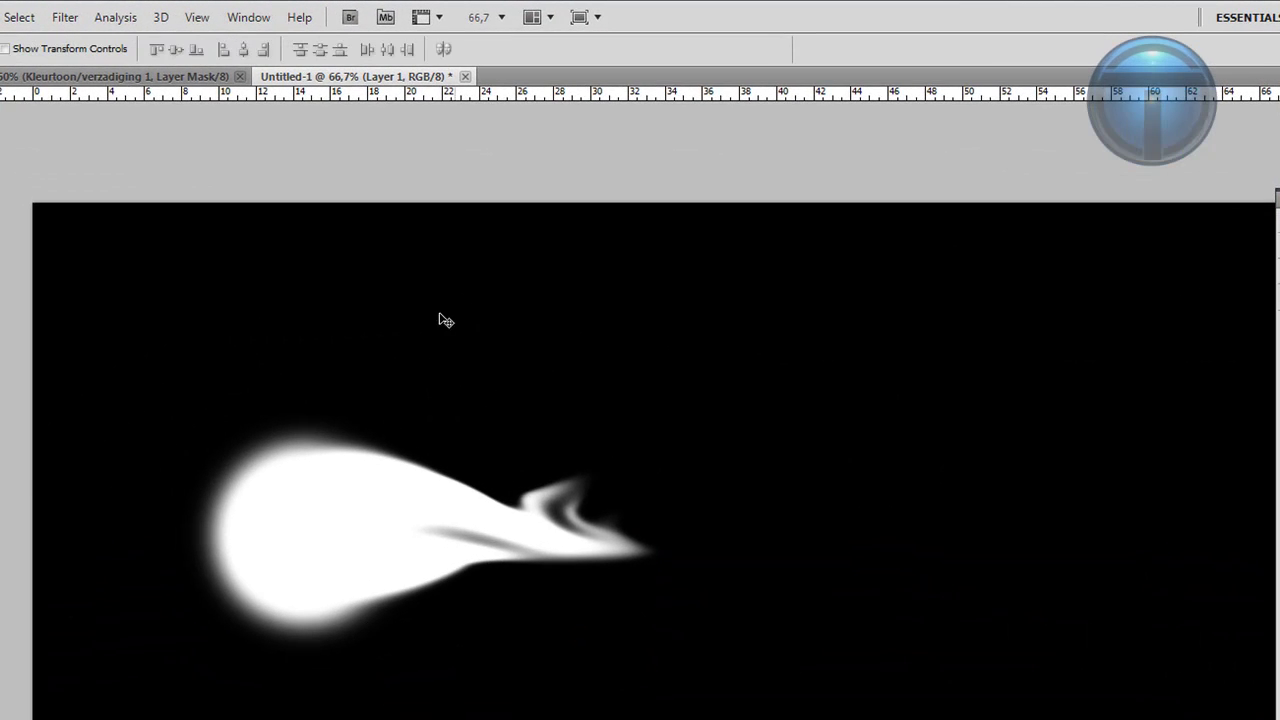
click(63, 20)
click(320, 268)
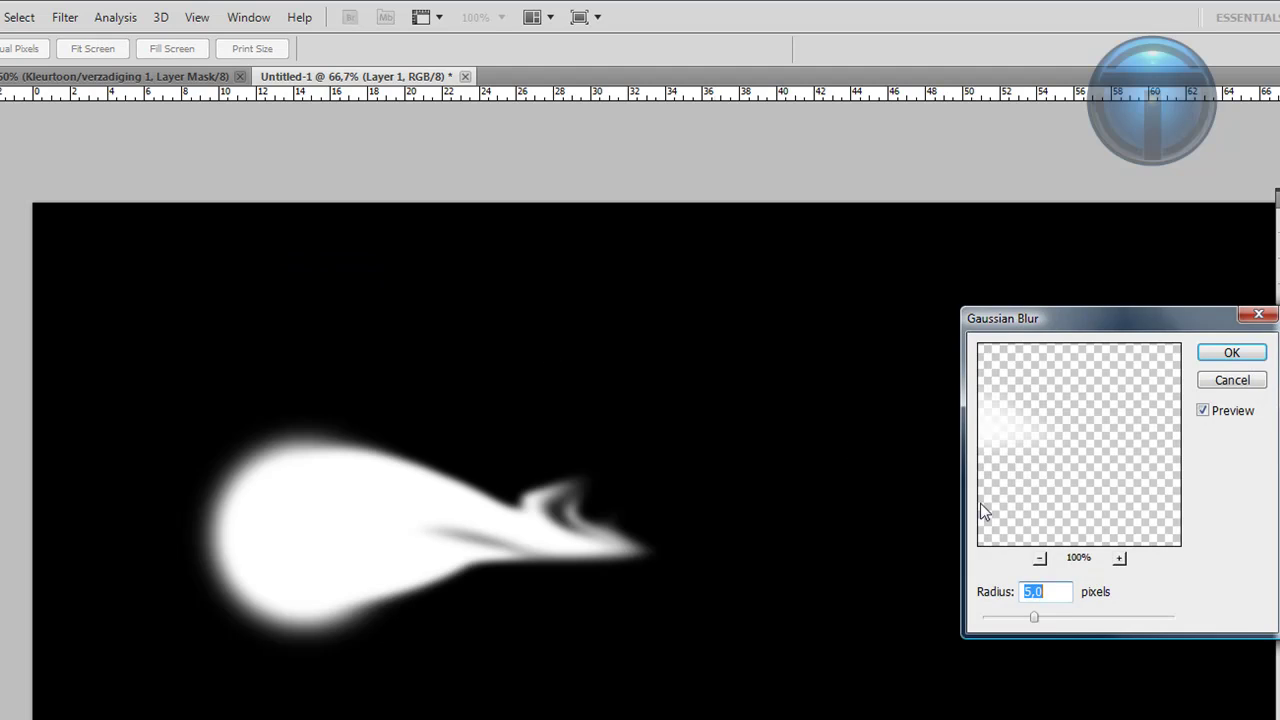
drag(1054, 611, 1086, 623)
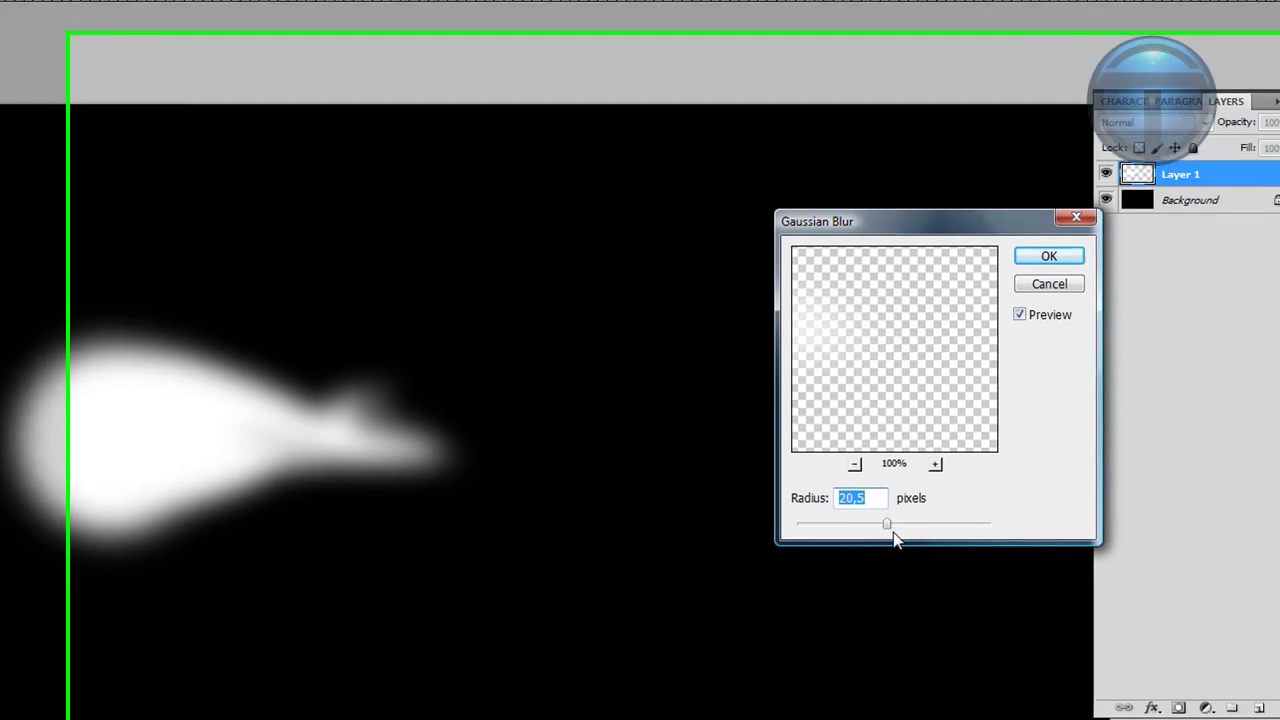
drag(894, 532, 897, 522)
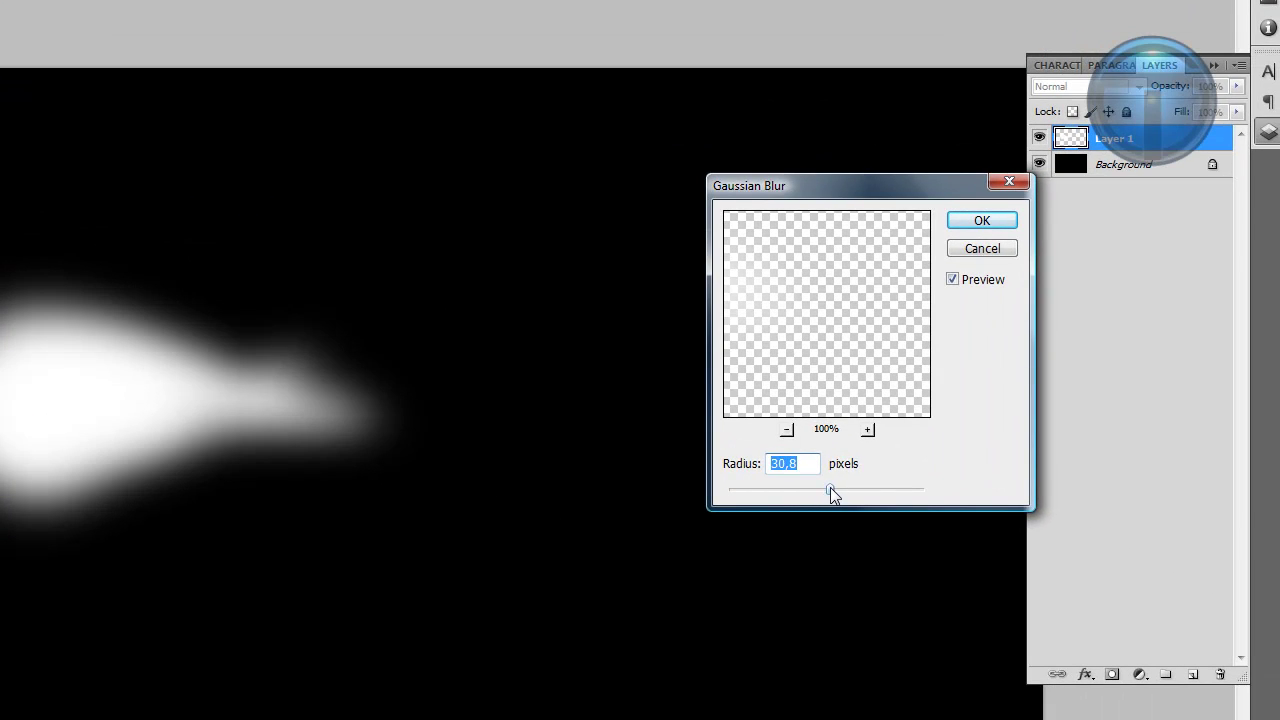
drag(830, 490, 805, 490)
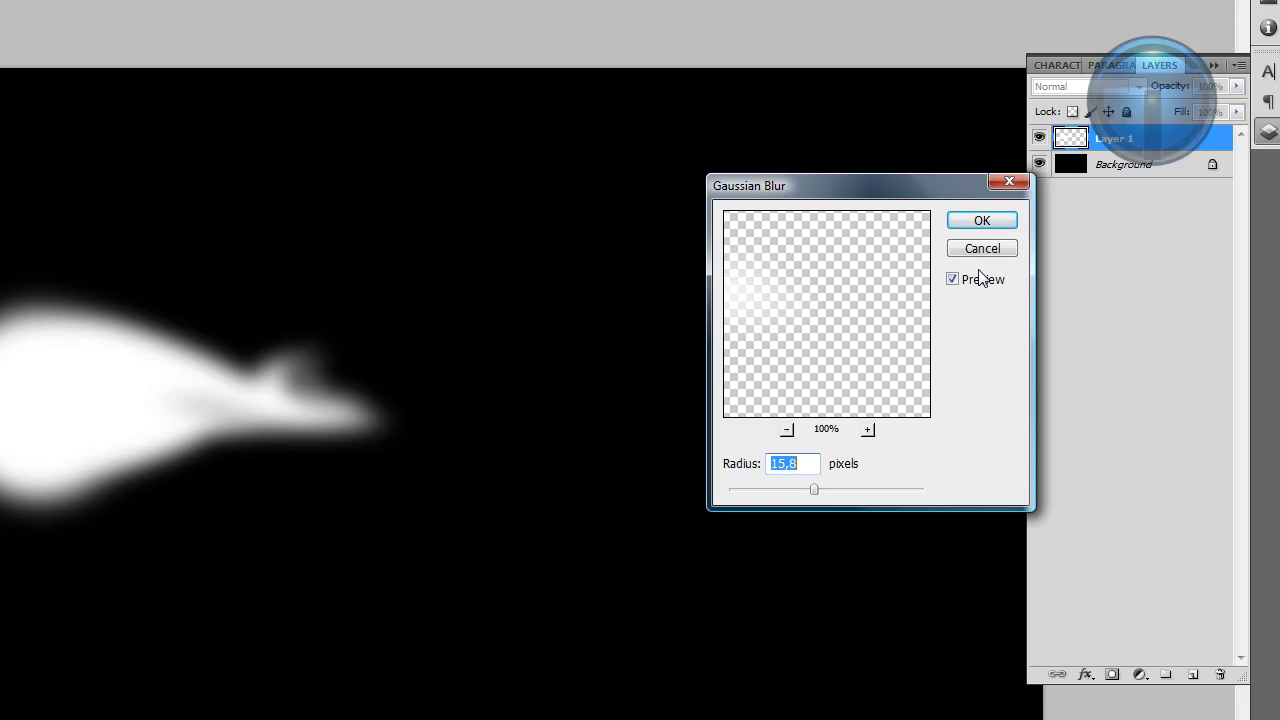
click(982, 220)
- Add a new layer above the blurred shape and set the brush to 10 px with 100% hardness
click(1192, 674)
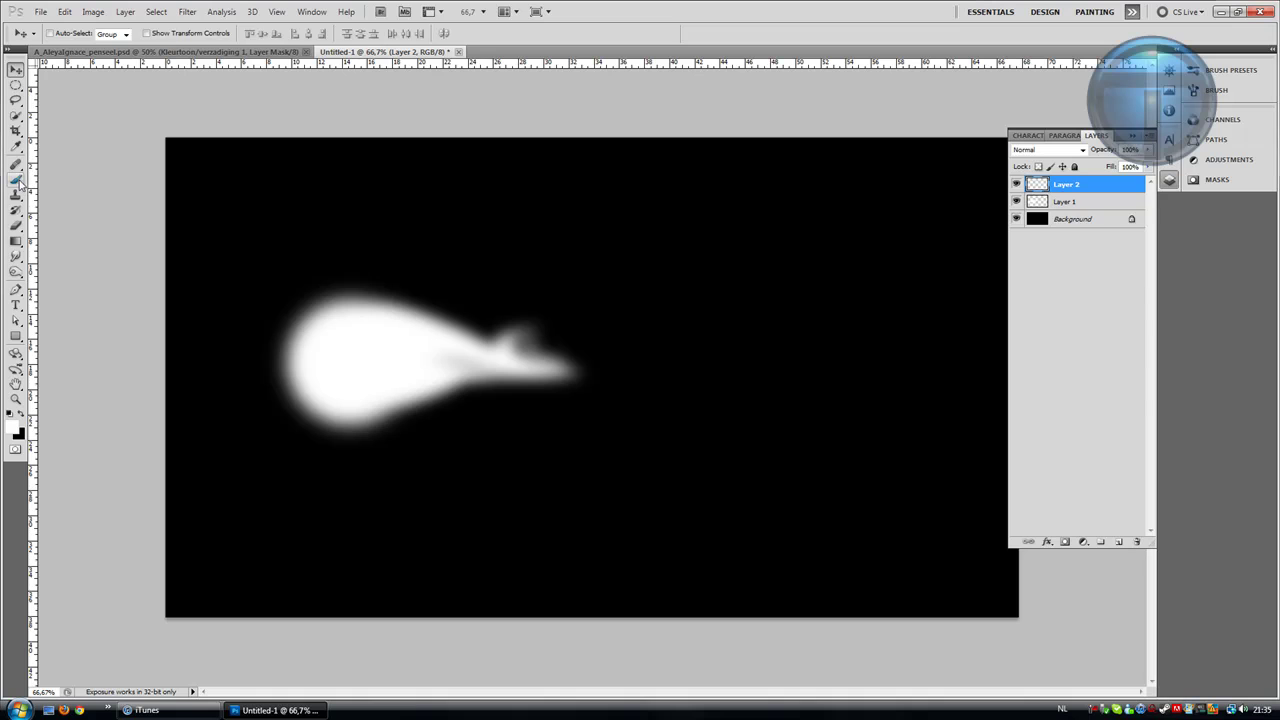
click(17, 181)
click(66, 32)
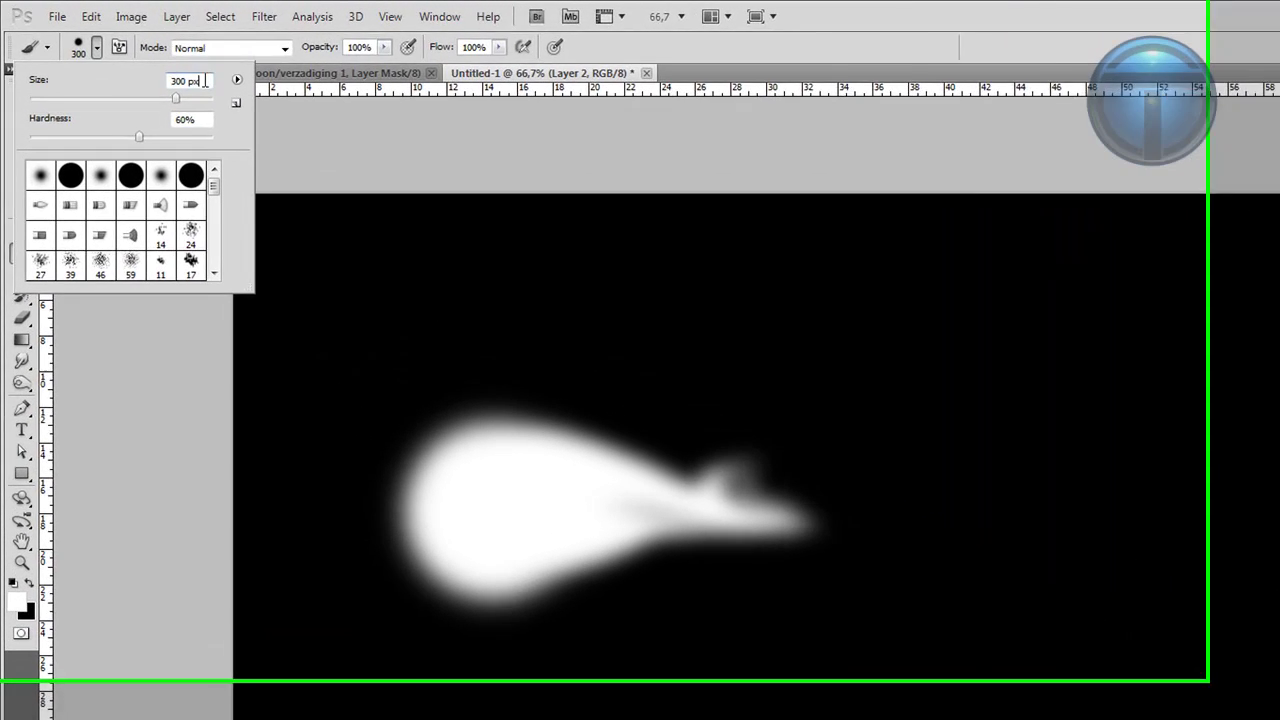
click(205, 80)
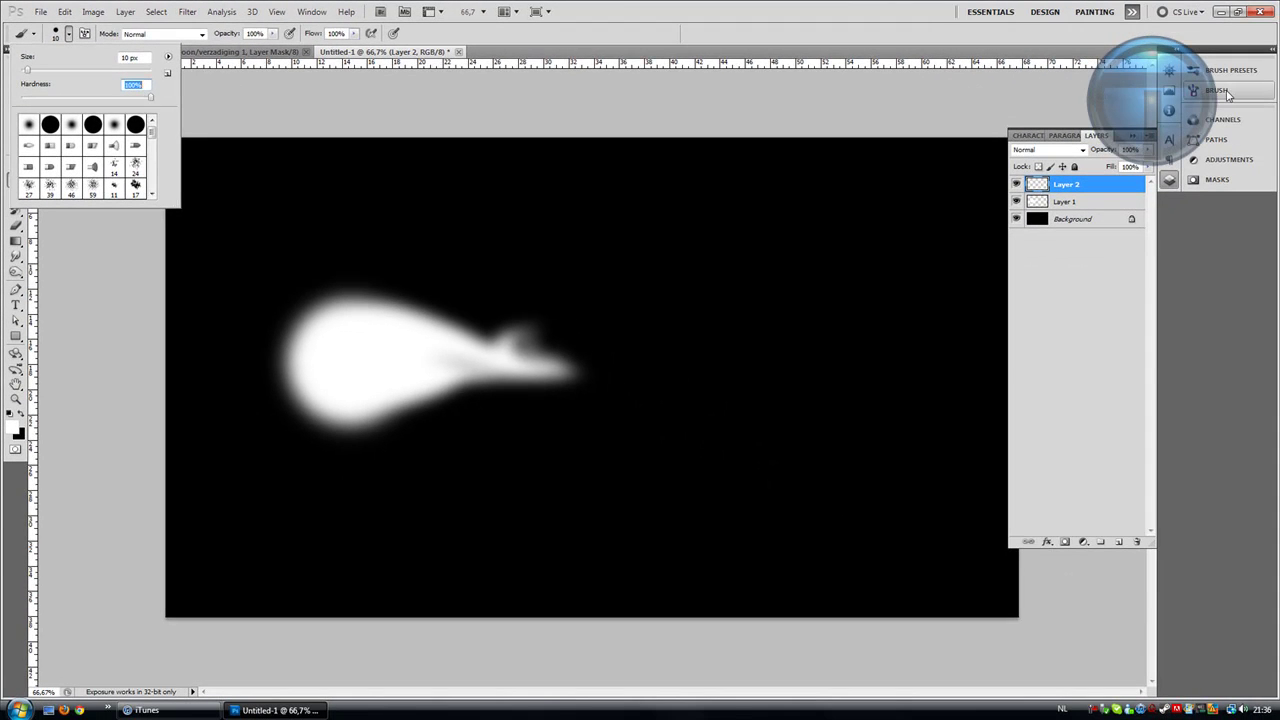
- Enable Shape Dynamics for the brush and set the size jitter control to Pen Pressure
click(1228, 95)
click(311, 11)
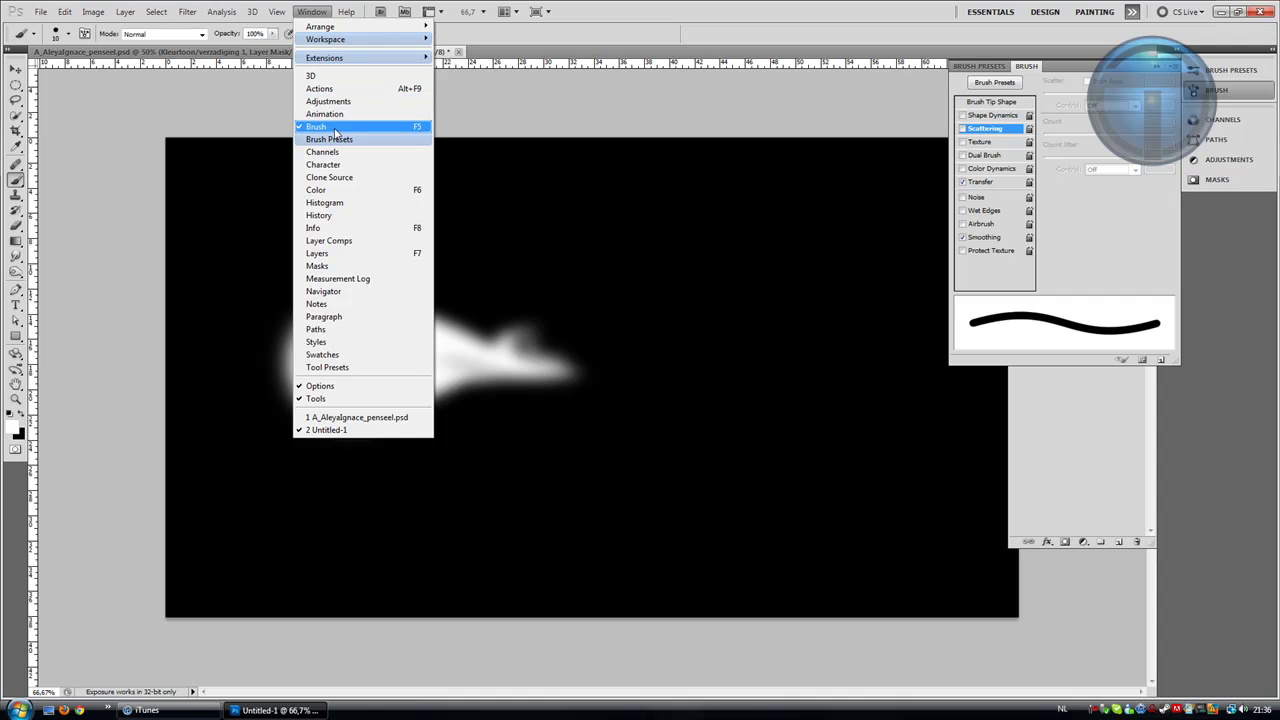
click(993, 108)
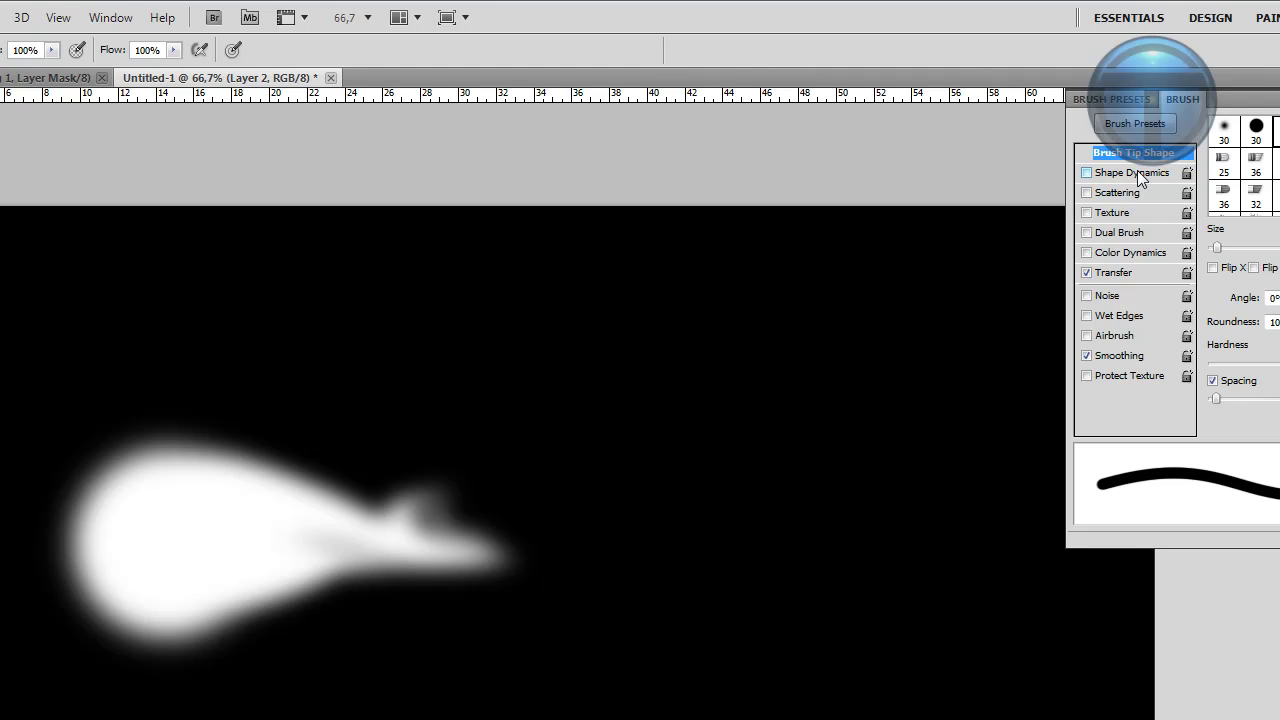
click(1123, 172)
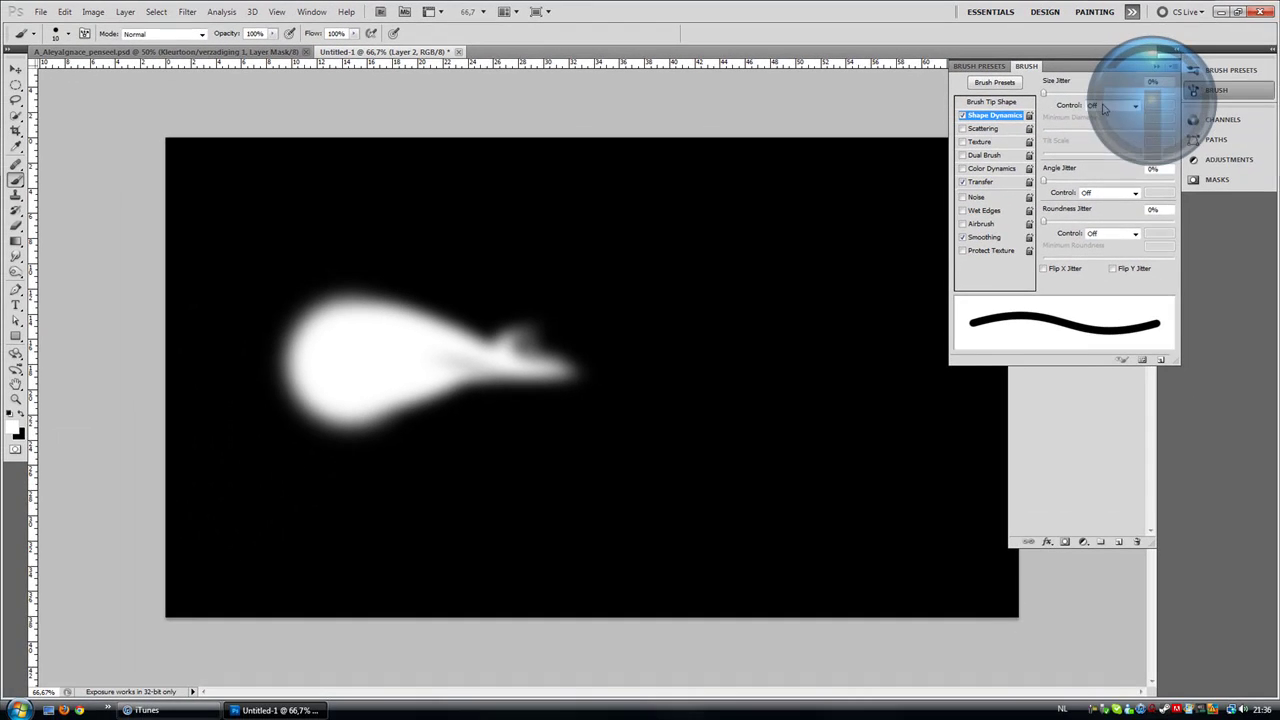
click(1104, 107)
click(1102, 139)
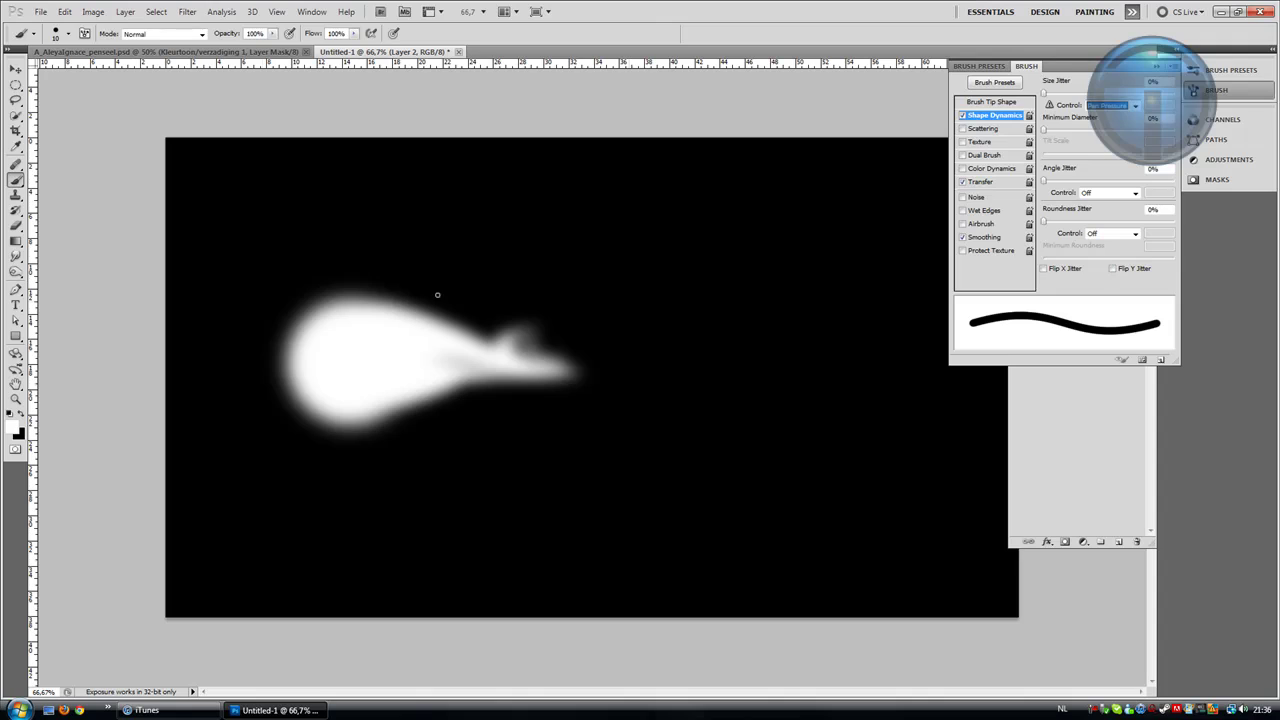
- Draw an S-shaped Pen tool path on Layer 2 from the glow's round head out beyond its tail
drag(14, 288, 65, 298)
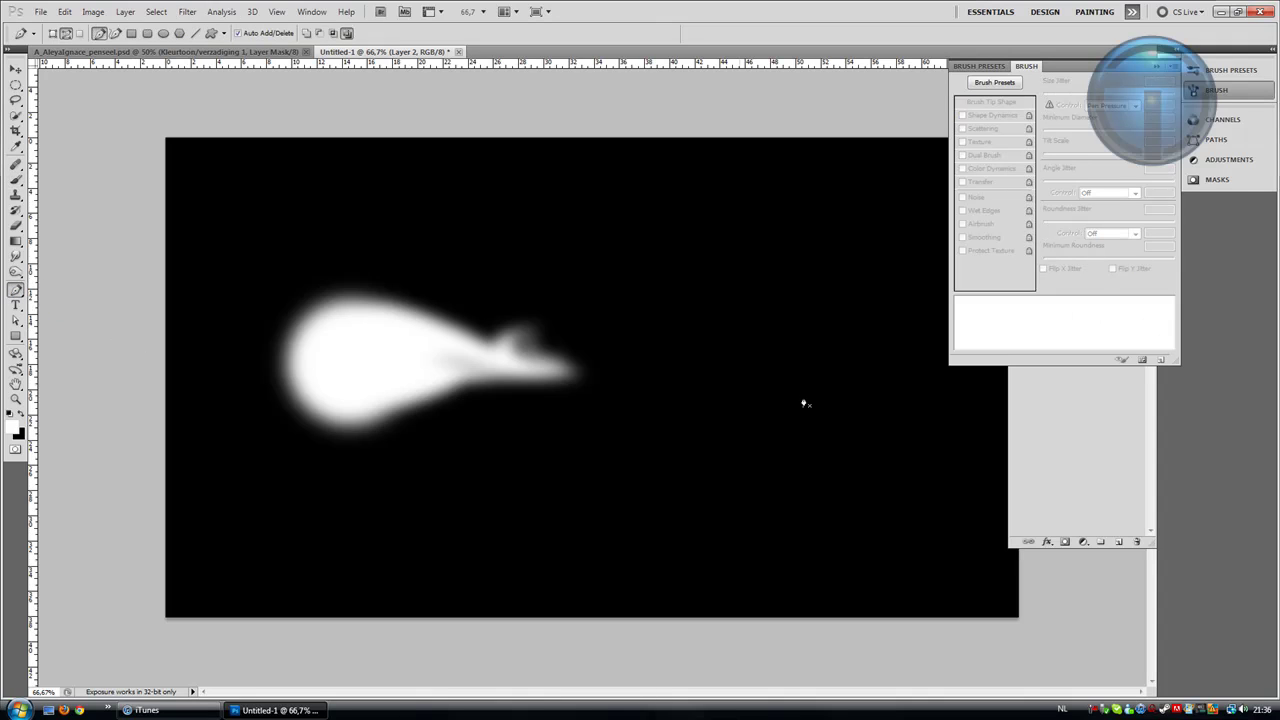
click(1057, 405)
click(1063, 187)
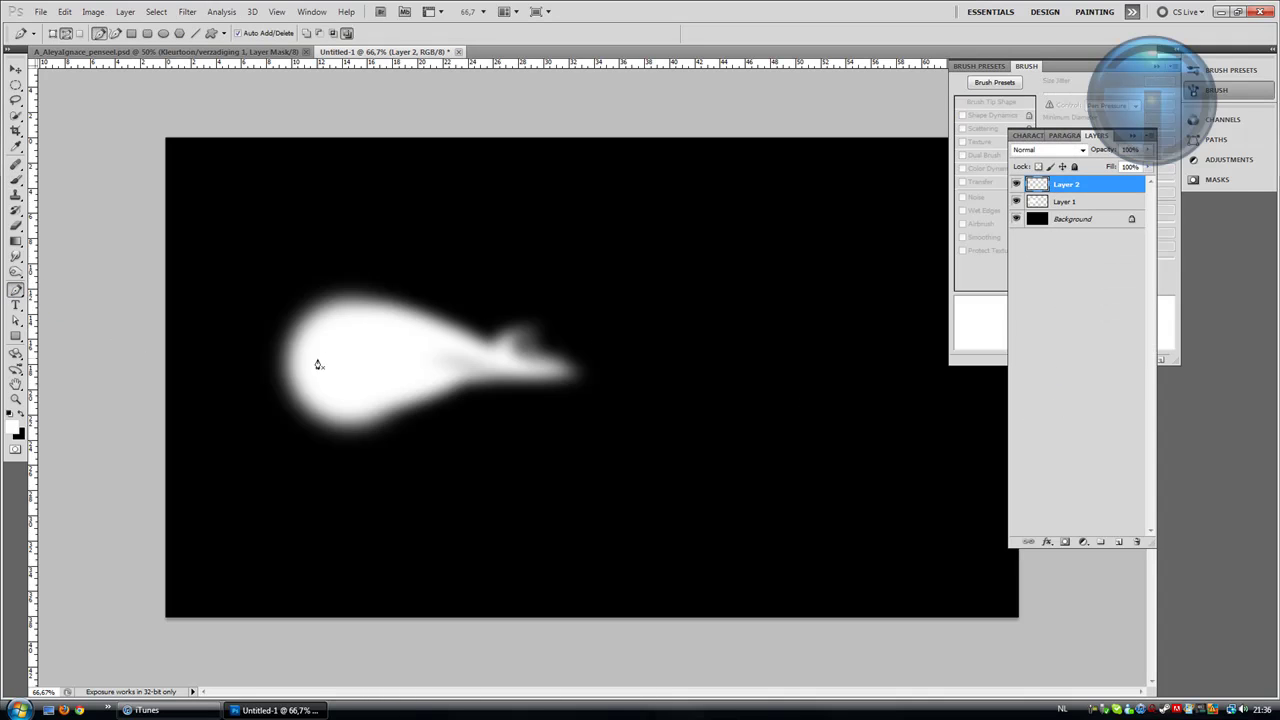
drag(564, 338, 750, 377)
click(827, 310)
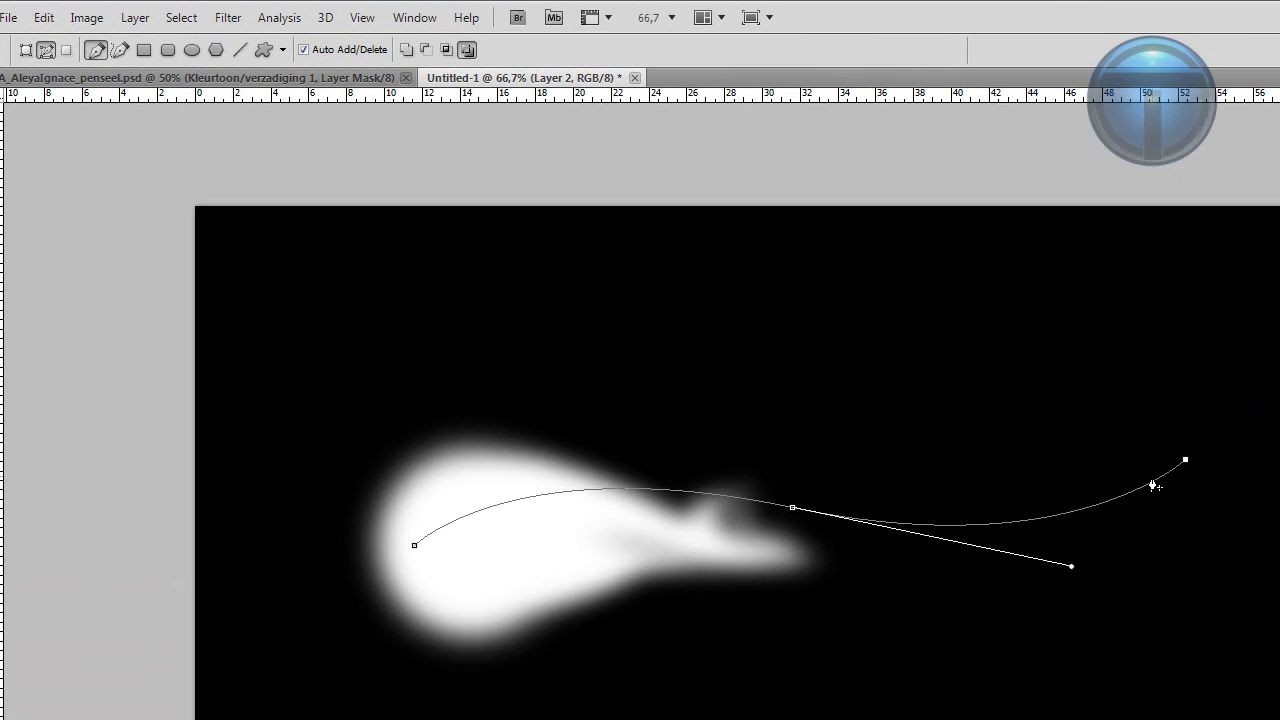
- Stroke the path with the Brush and Simulate Pressure turned on, and delete the path
right_click(1154, 484)
click(1212, 646)
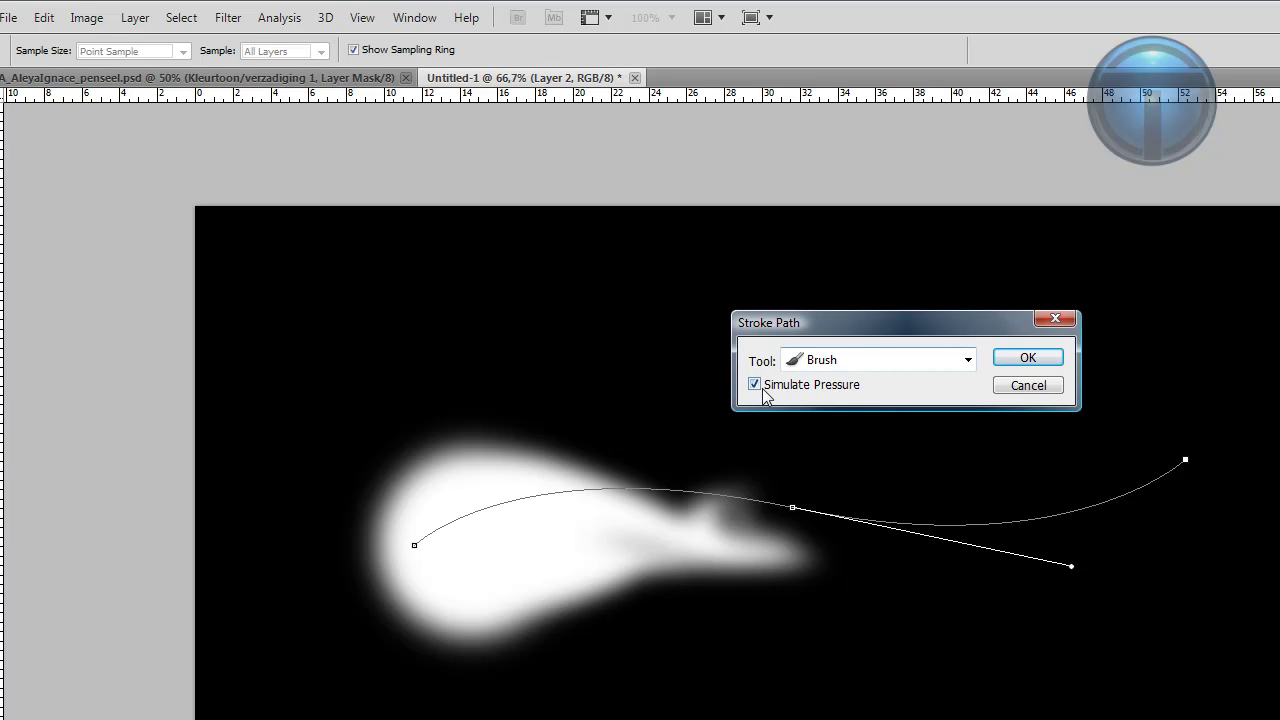
click(1028, 358)
right_click(812, 488)
click(845, 517)
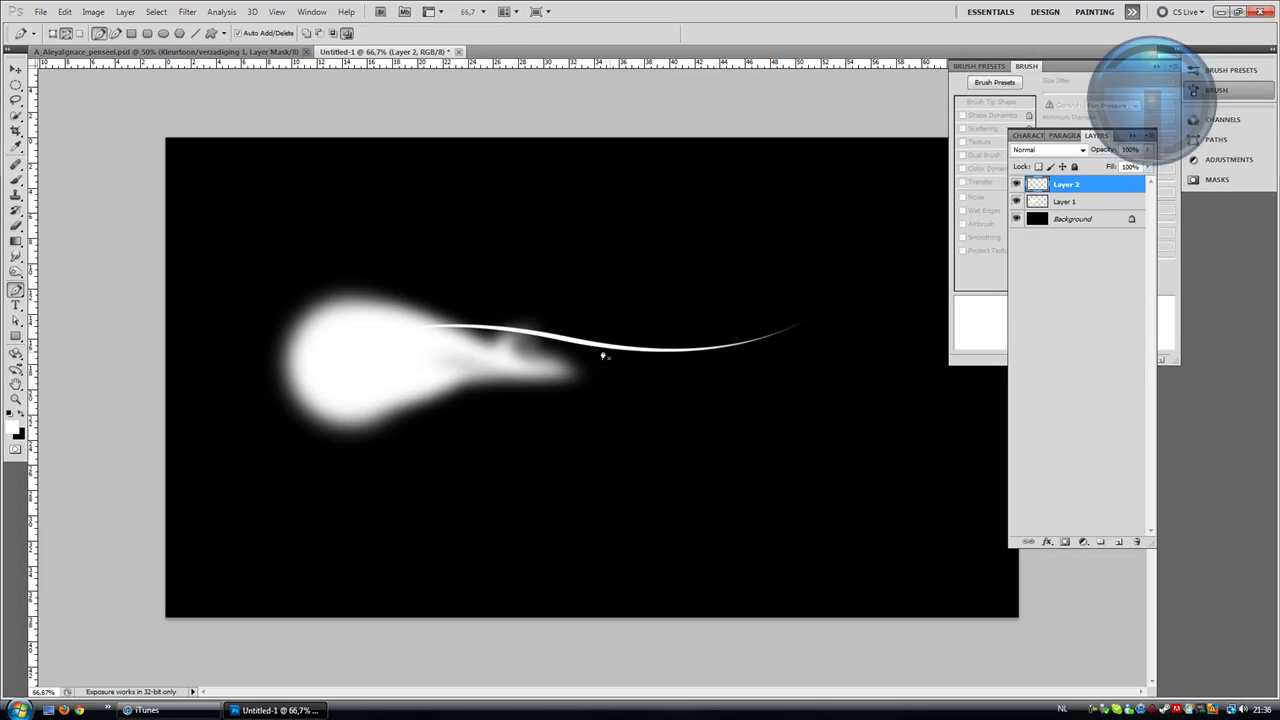
- Nudge the streak up and back towards the glow, and duplicate it, placing the copy below it enlarged to about 117%
key(v)
mouse_move(575, 342)
mouse_down()
mouse_move(491, 337)
mouse_move(549, 328)
mouse_move(557, 366)
mouse_up()
key(ctrl+j)
key(ctrl+t)
drag(794, 337, 886, 314)
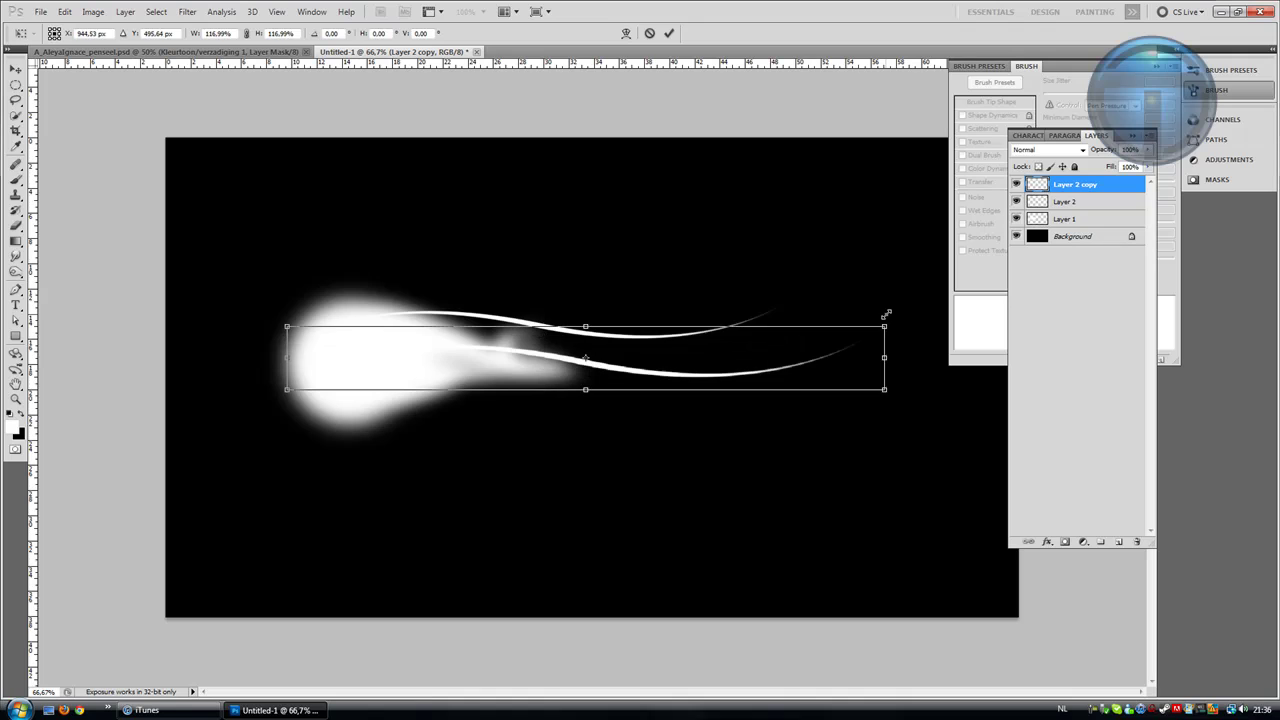
drag(893, 361, 345, 302)
drag(431, 343, 389, 389)
key(Return)
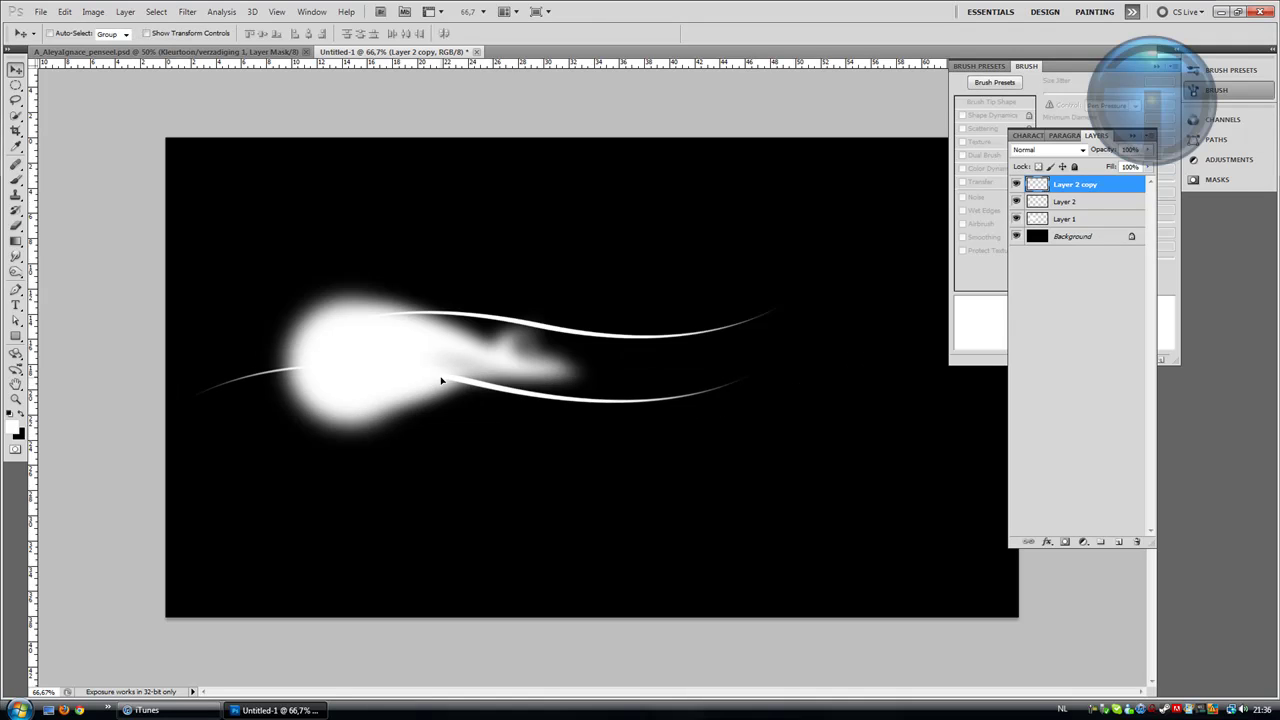
- Erase the end of the lower streak that sticks out in front of the glow's round head
key(e)
drag(351, 365, 208, 414)
key(v)
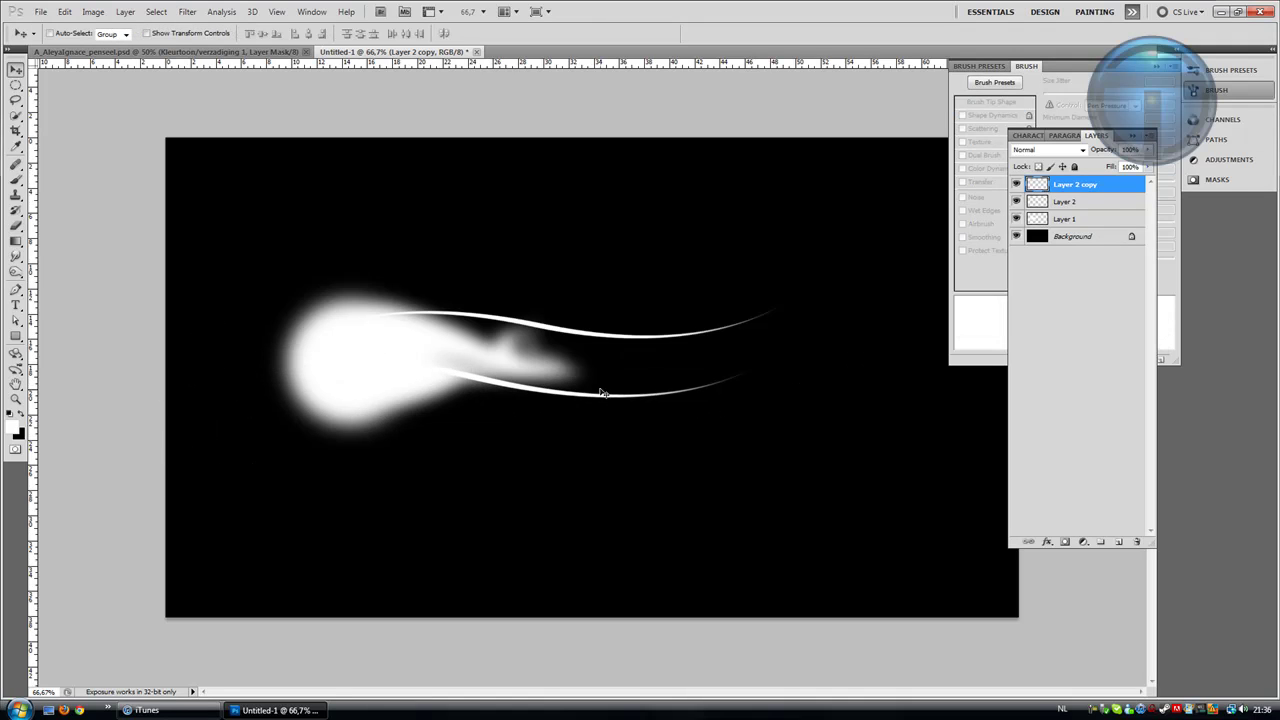
- Duplicate the lower streak and rotate the copy so that its tail rises across the original
alt+drag(600, 392, 563, 371)
key(ctrl+t)
drag(720, 328, 654, 320)
- Duplicate the crossing streak down to the glow's lower edge and rotate the copy by about -4.7°
drag(565, 357, 434, 417)
key(Return)
key(ctrl+t)
drag(583, 466, 570, 447)
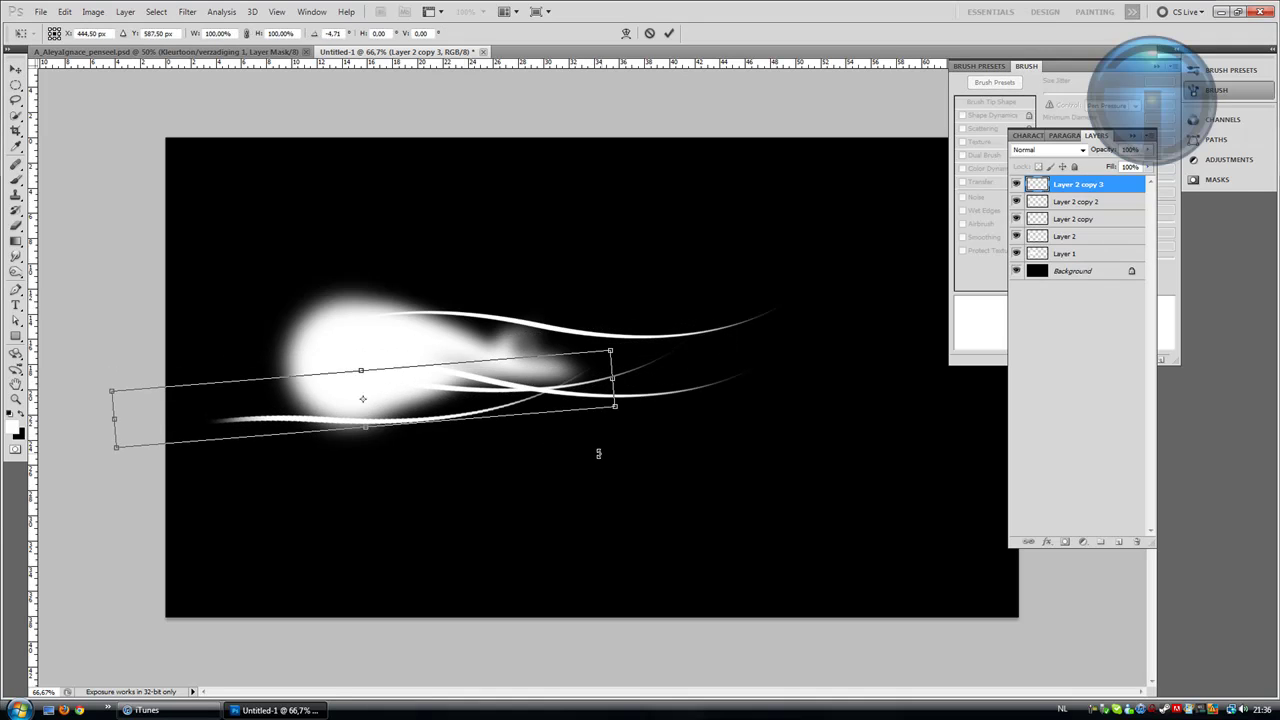
key(Return)
- Erase the front end of the lowest streak where it extends past the glow's head
key(e)
drag(335, 418, 151, 426)
key(v)
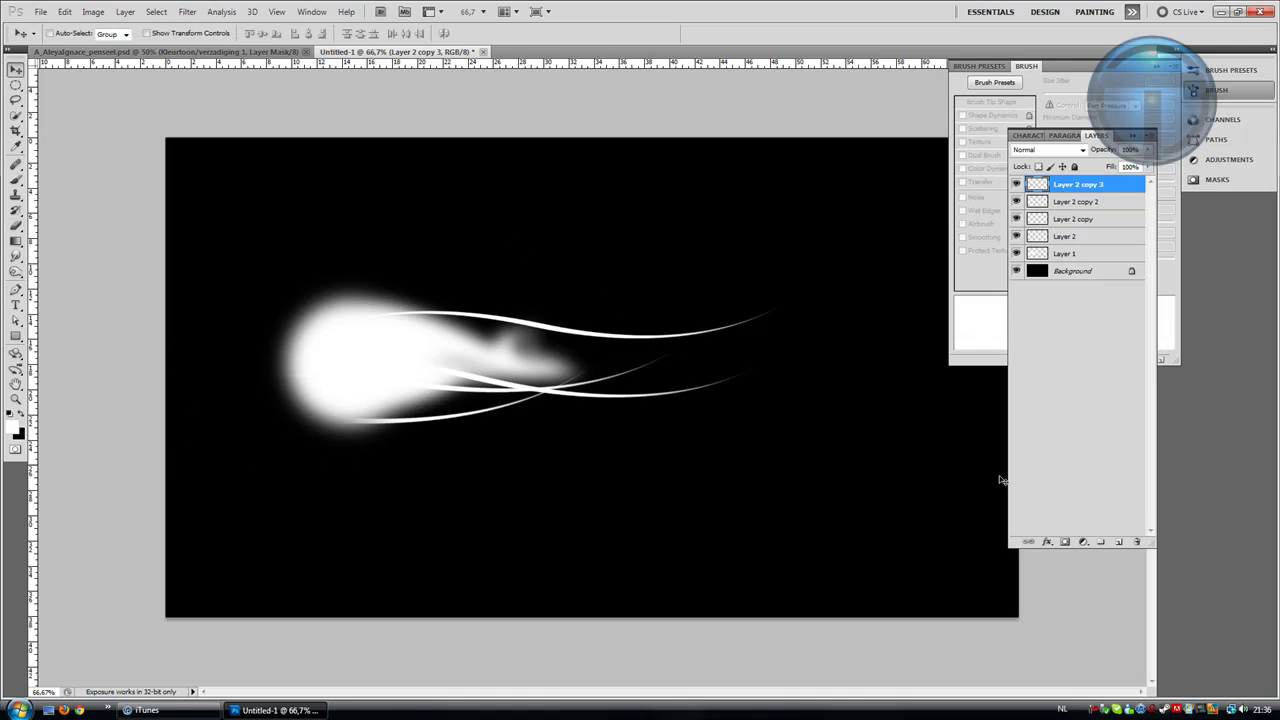
- Add a new layer on top and set the brush tip spacing to 300%
click(1118, 542)
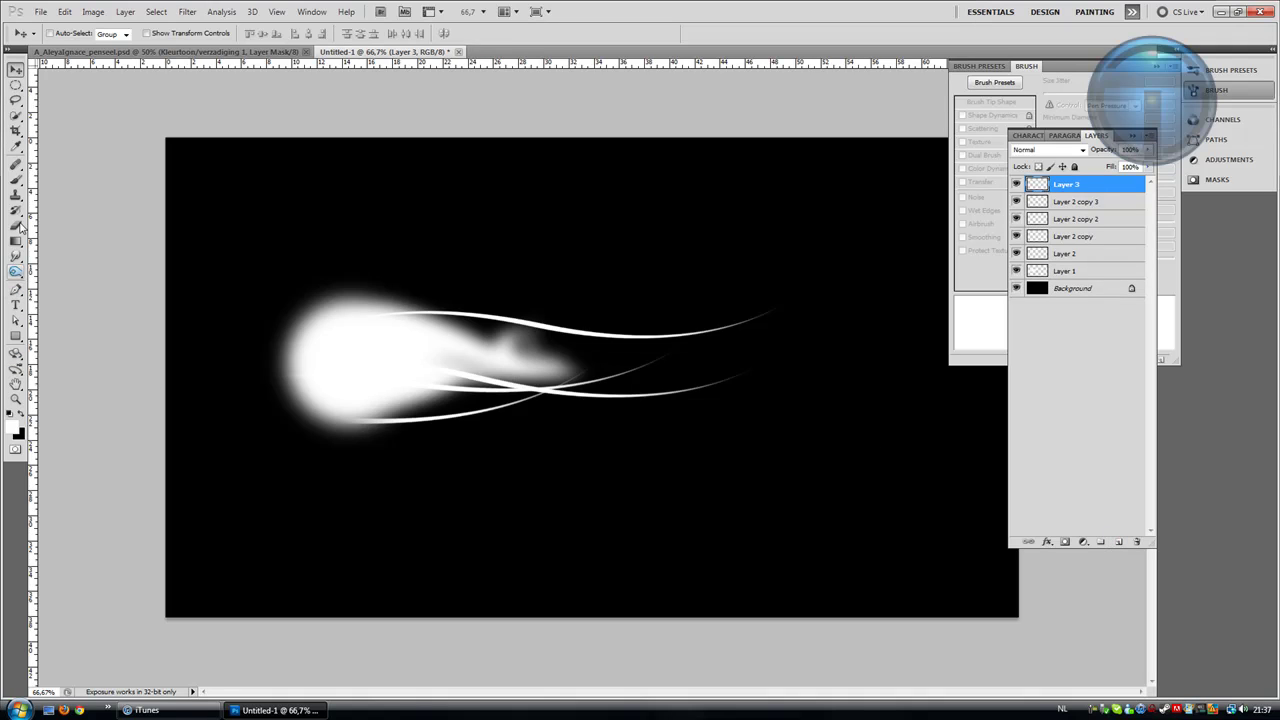
drag(16, 178, 50, 177)
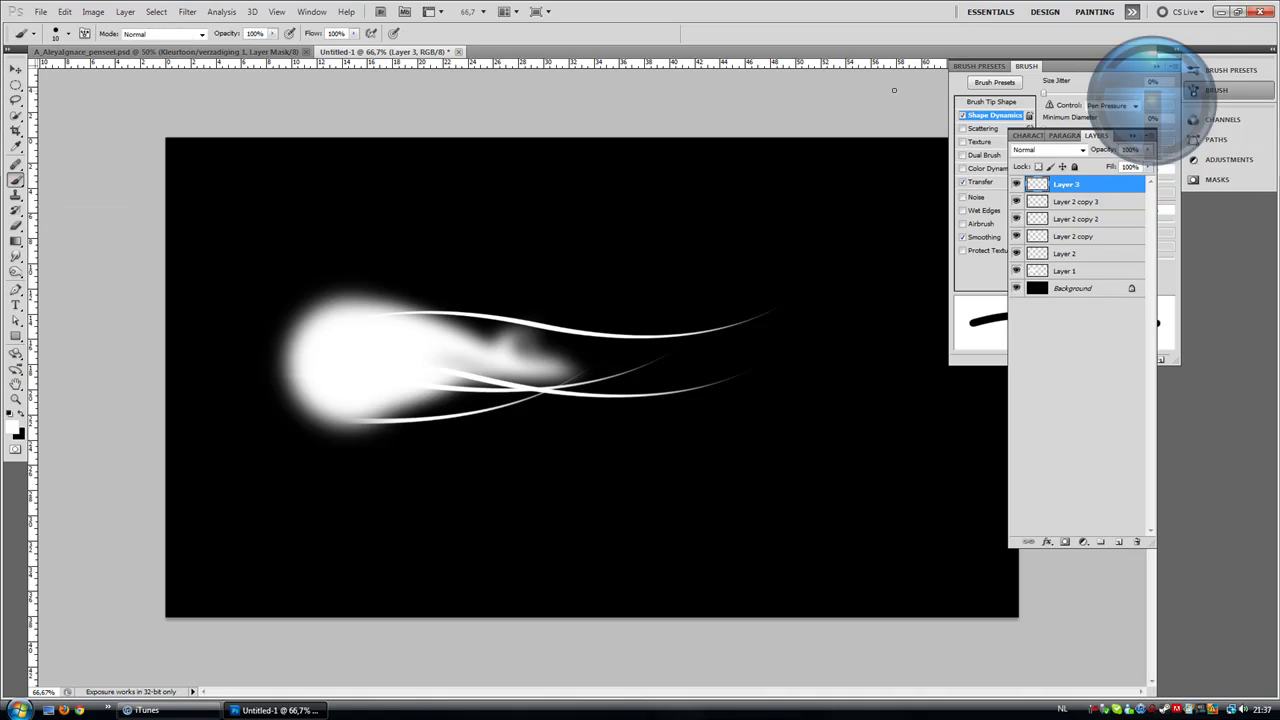
click(1028, 68)
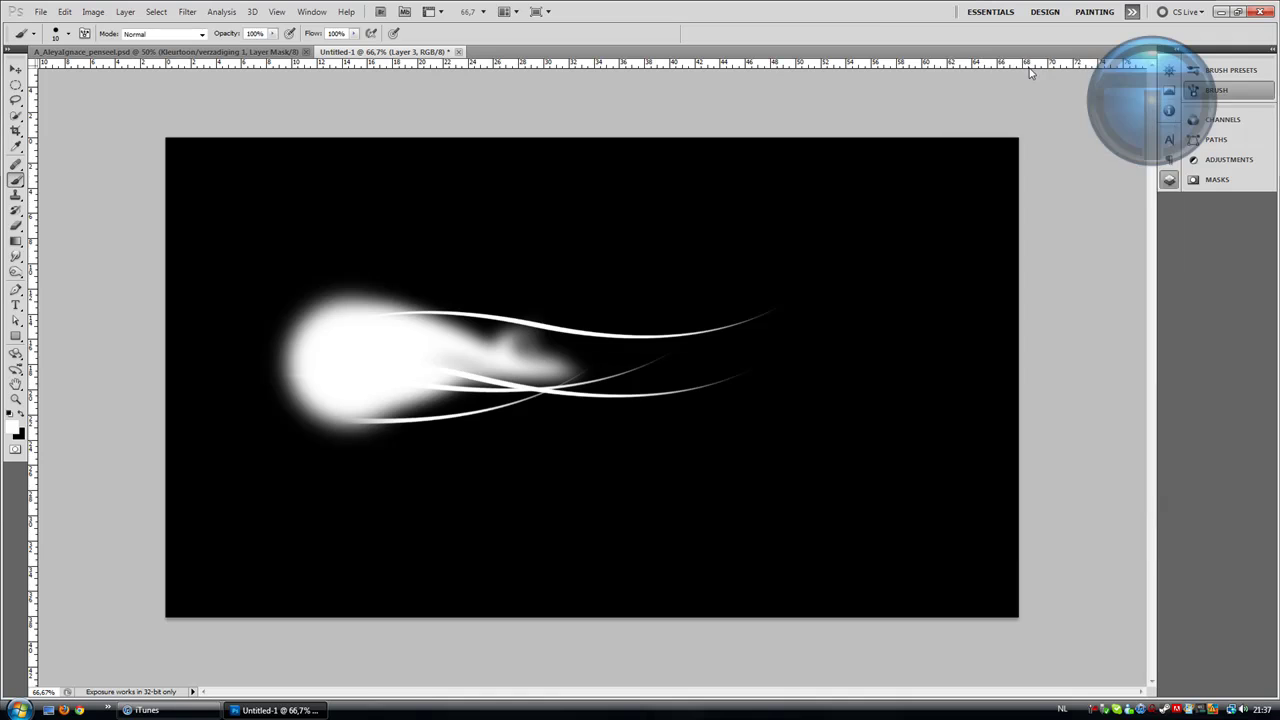
click(1192, 90)
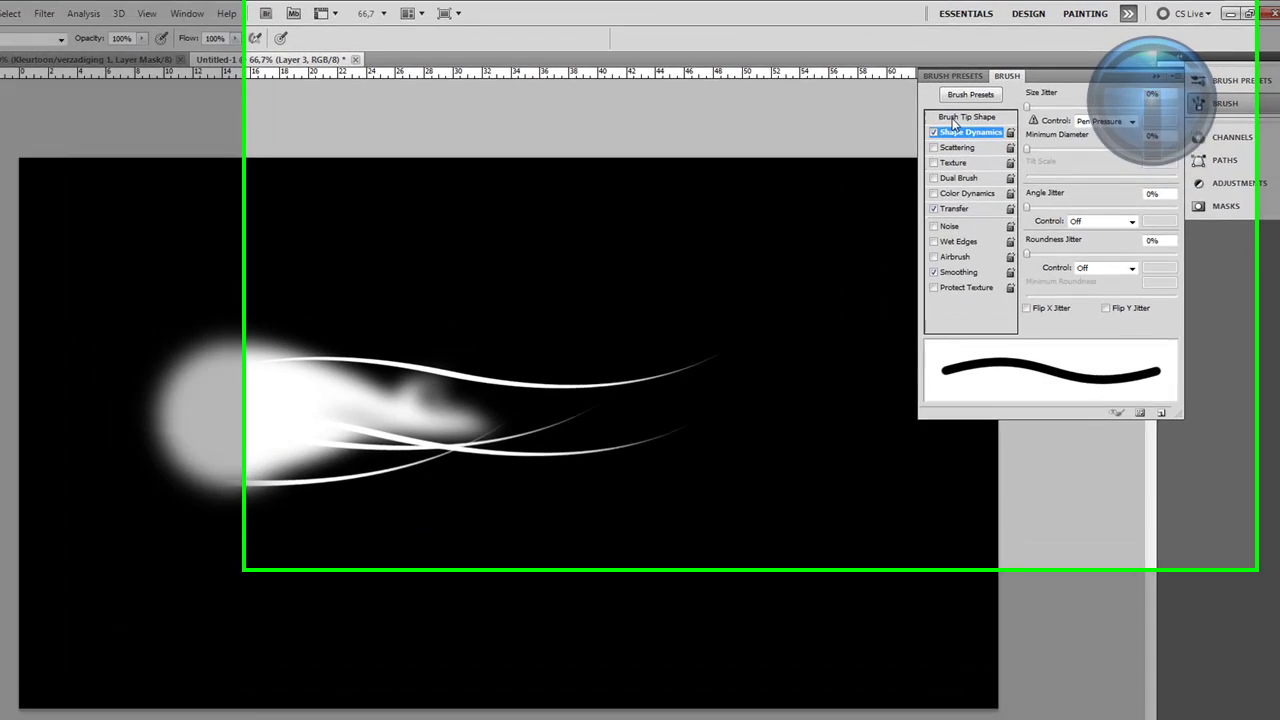
click(985, 102)
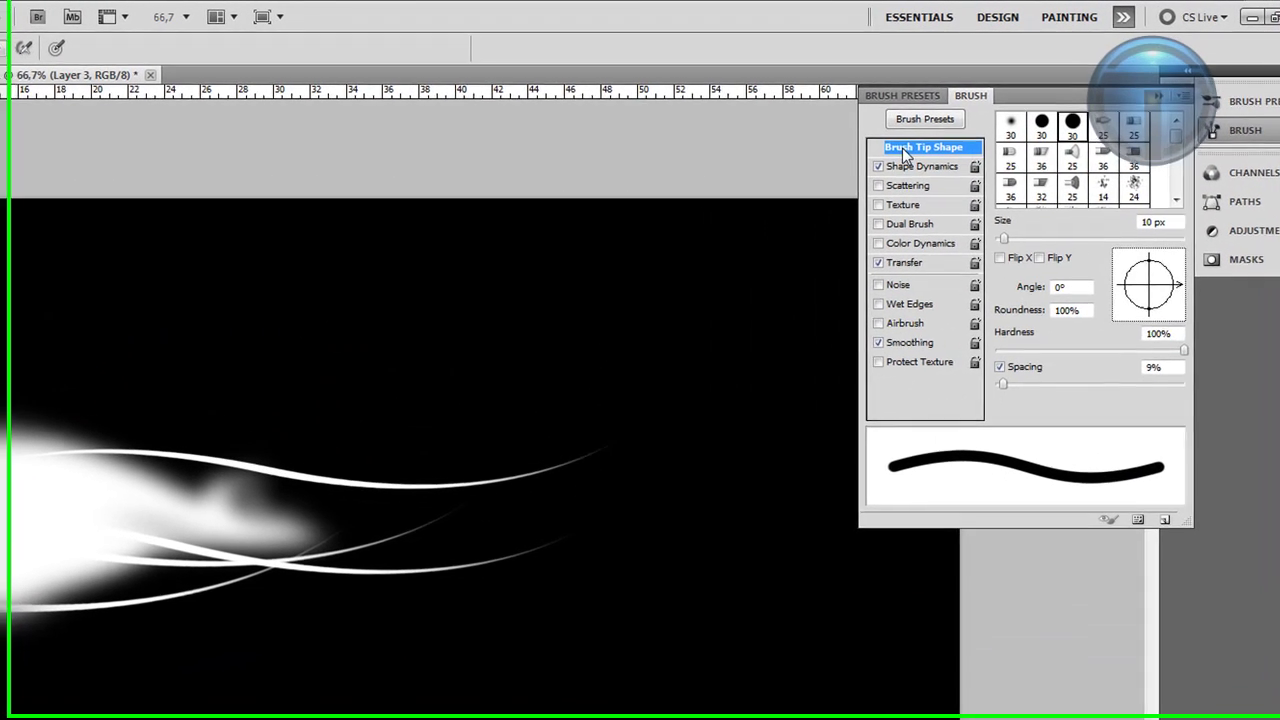
mouse_move(1005, 385)
mouse_down()
mouse_move(1187, 398)
mouse_move(1148, 405)
mouse_up()
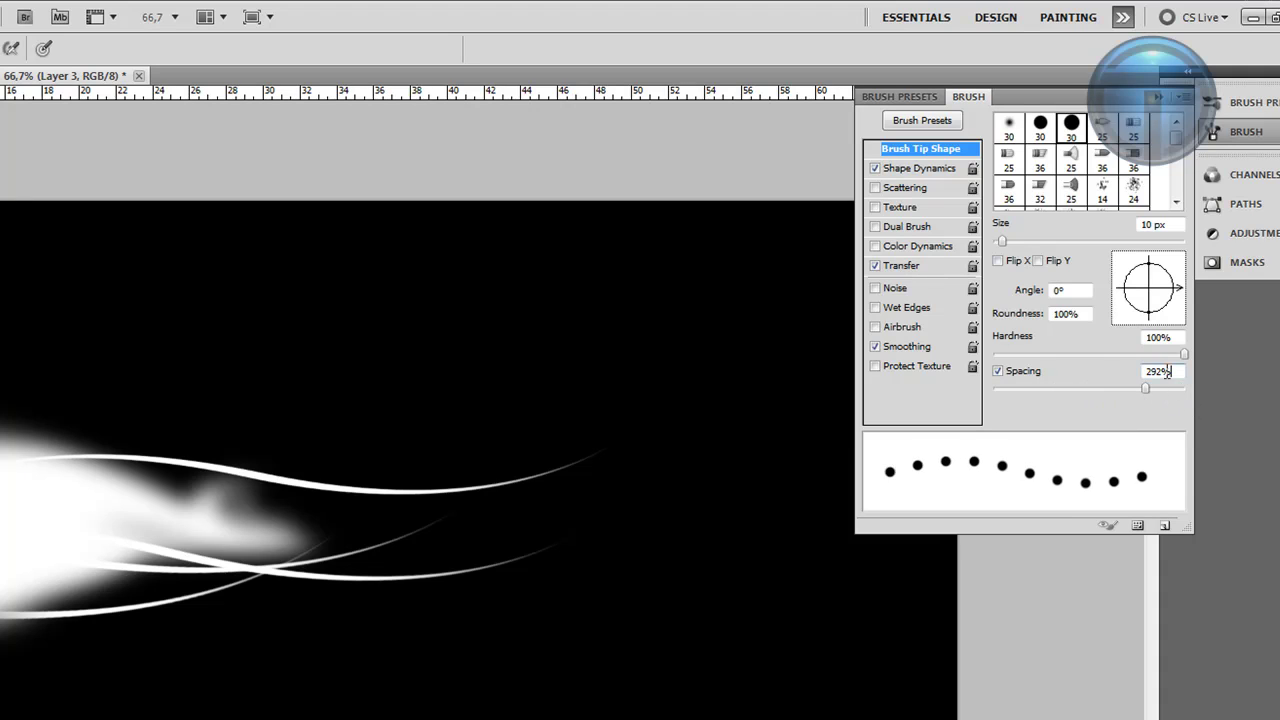
text(300)
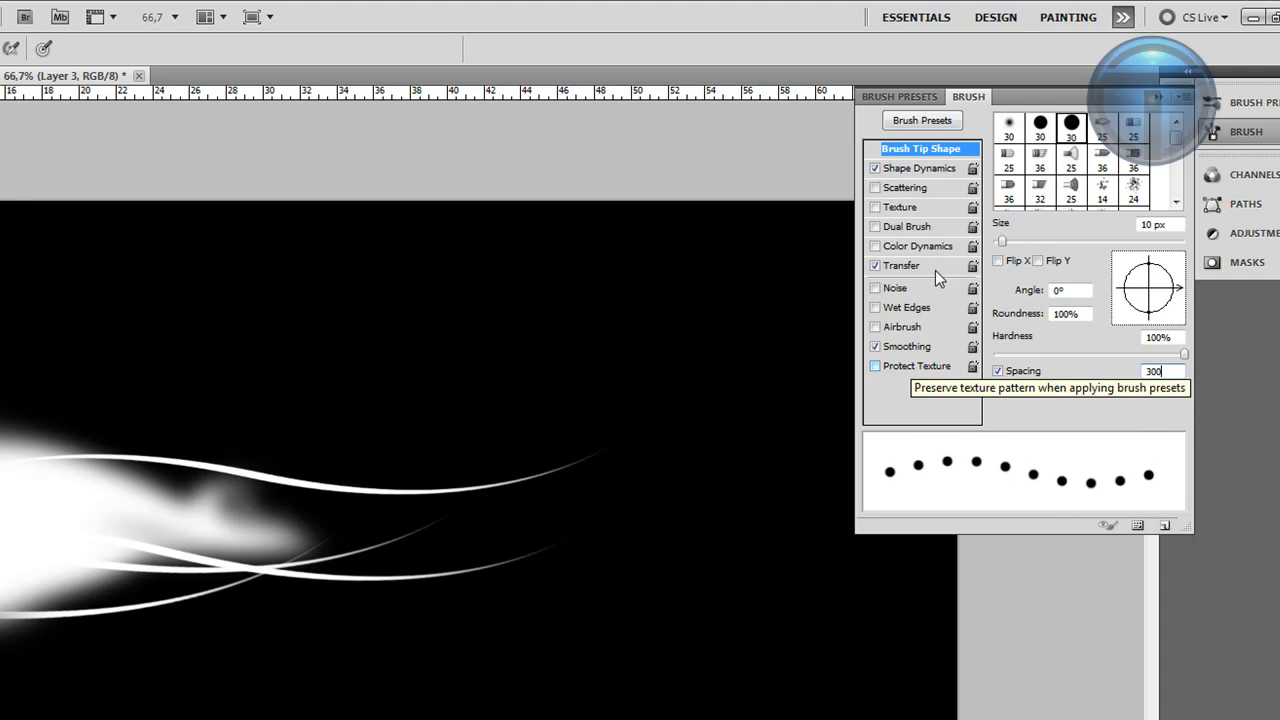
- Set the brush's size jitter to 100% and turn on scattering at 520%
click(922, 169)
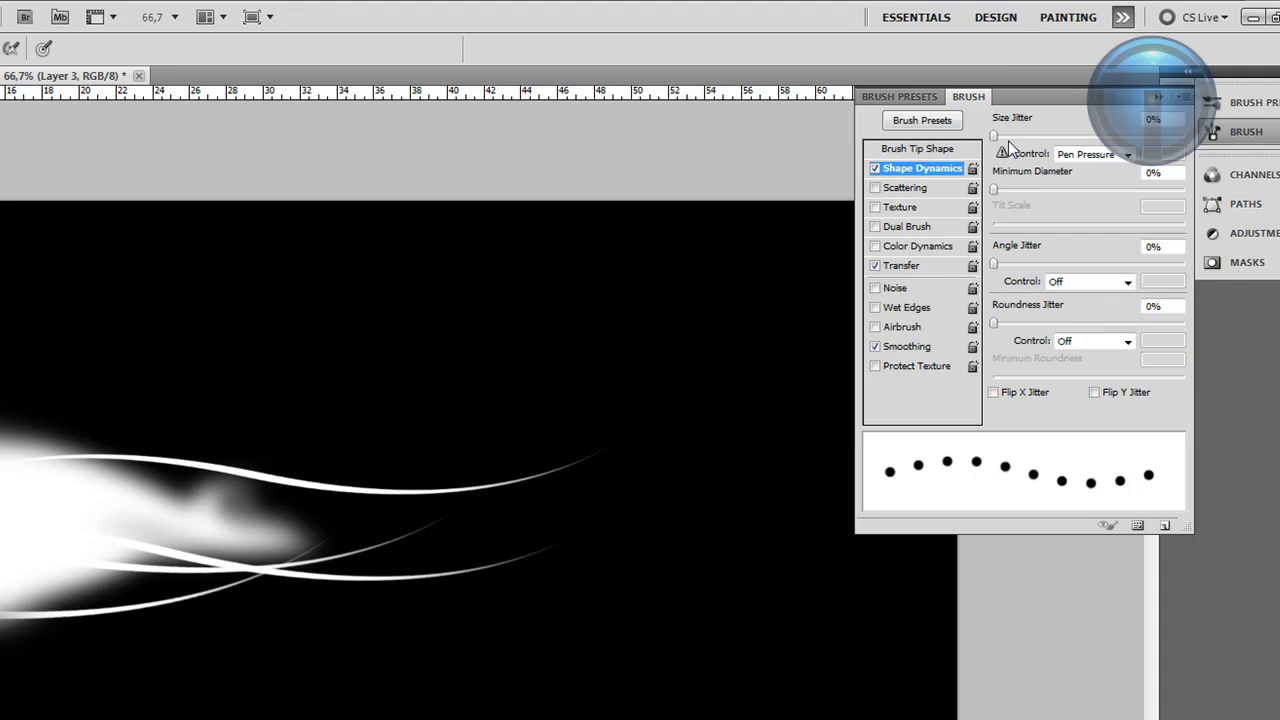
drag(996, 136, 1217, 131)
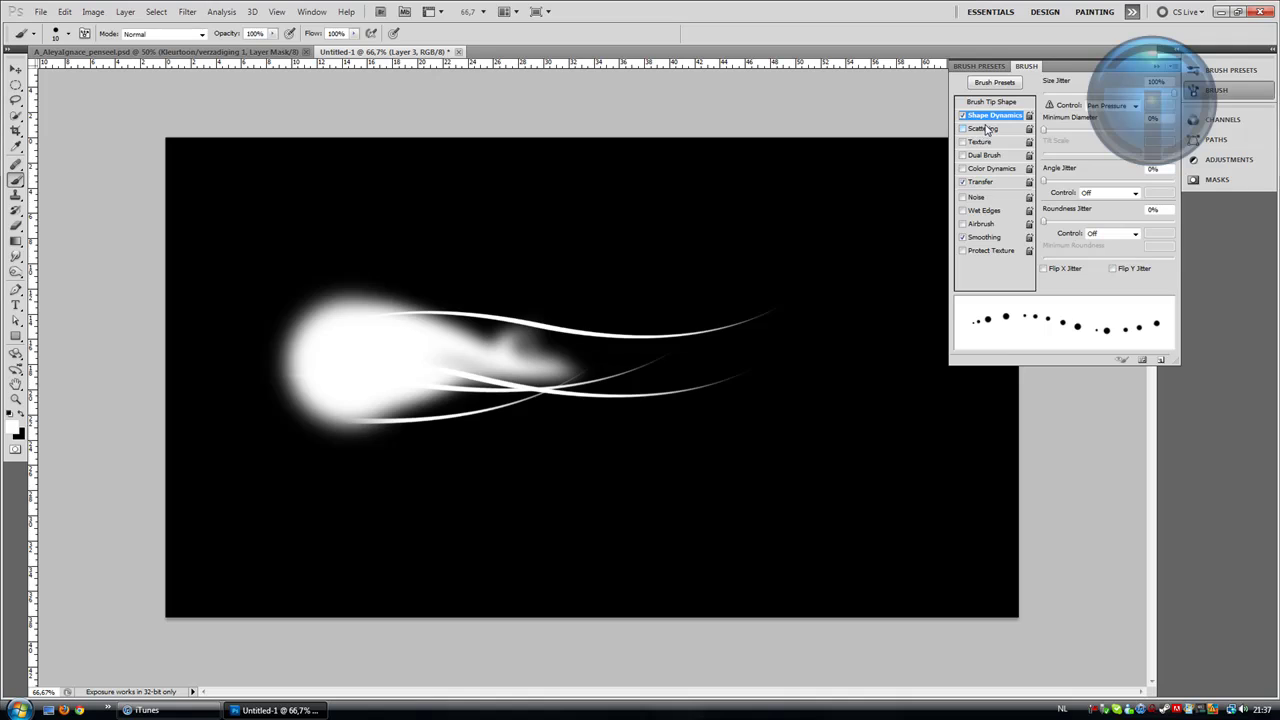
click(982, 129)
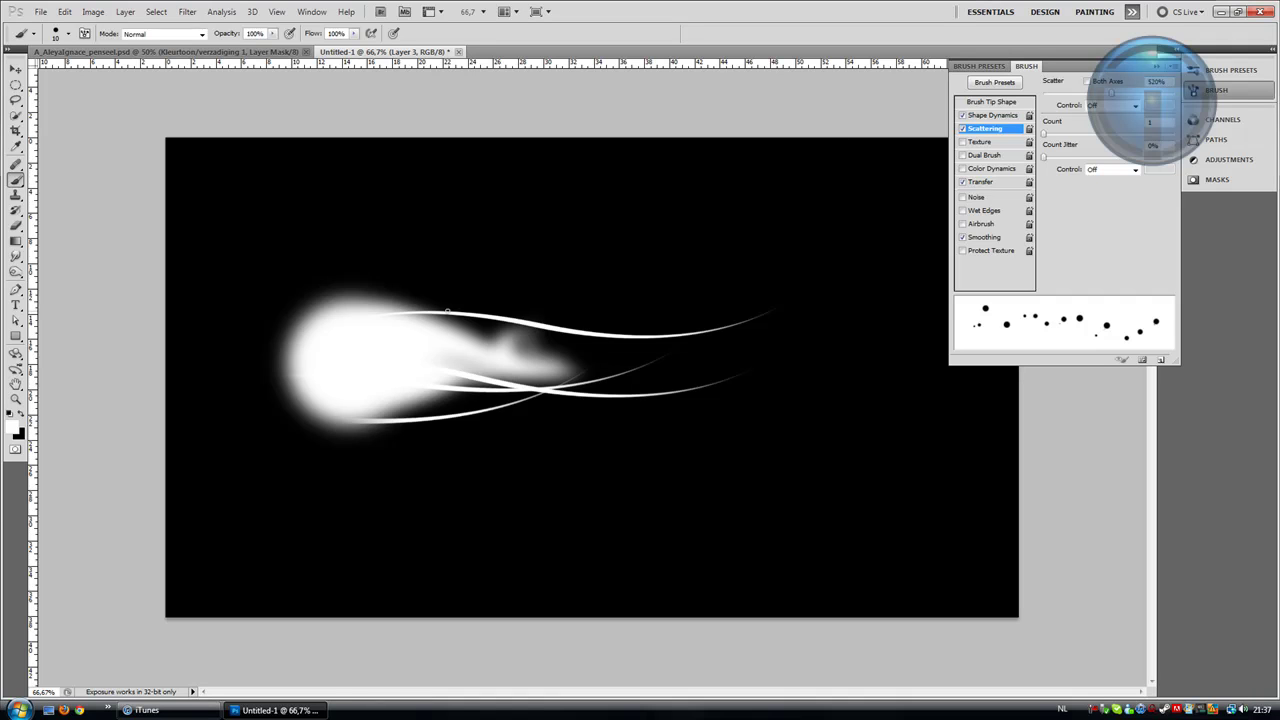
- Draw a curved Pen tool path on Layer 3 from the glow's head along the uppermost streak
click(15, 290)
click(55, 293)
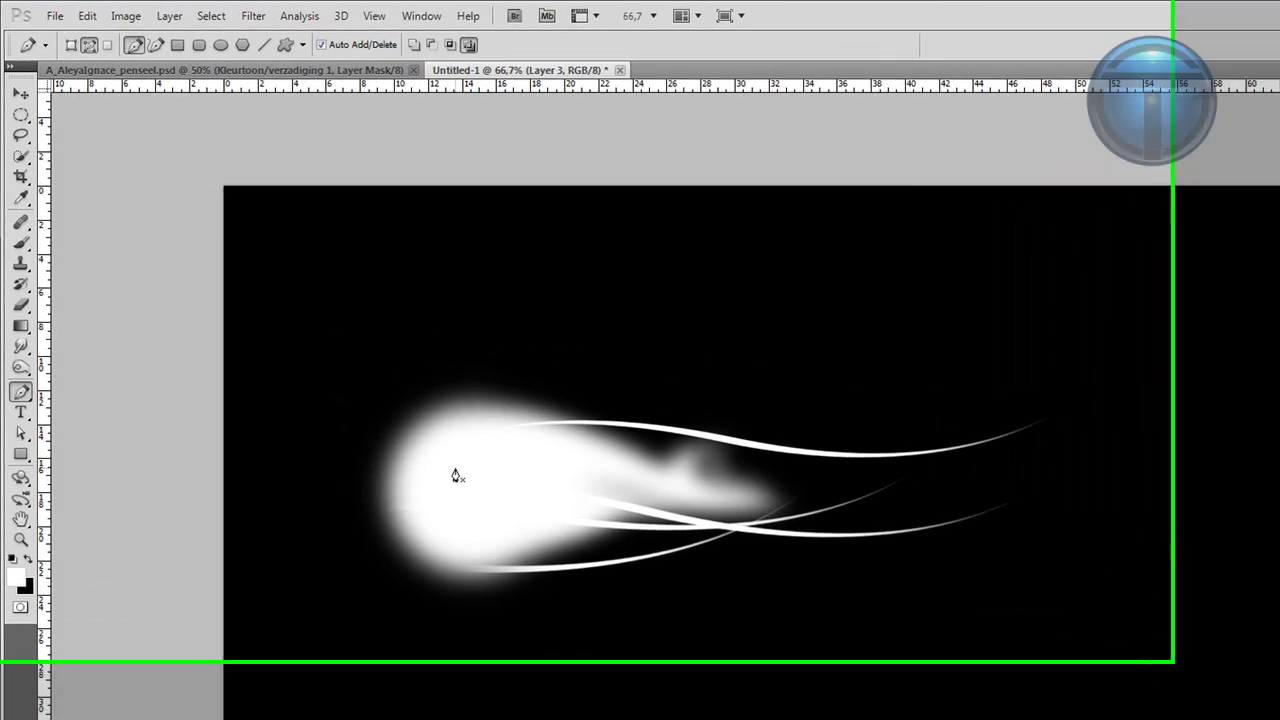
click(327, 361)
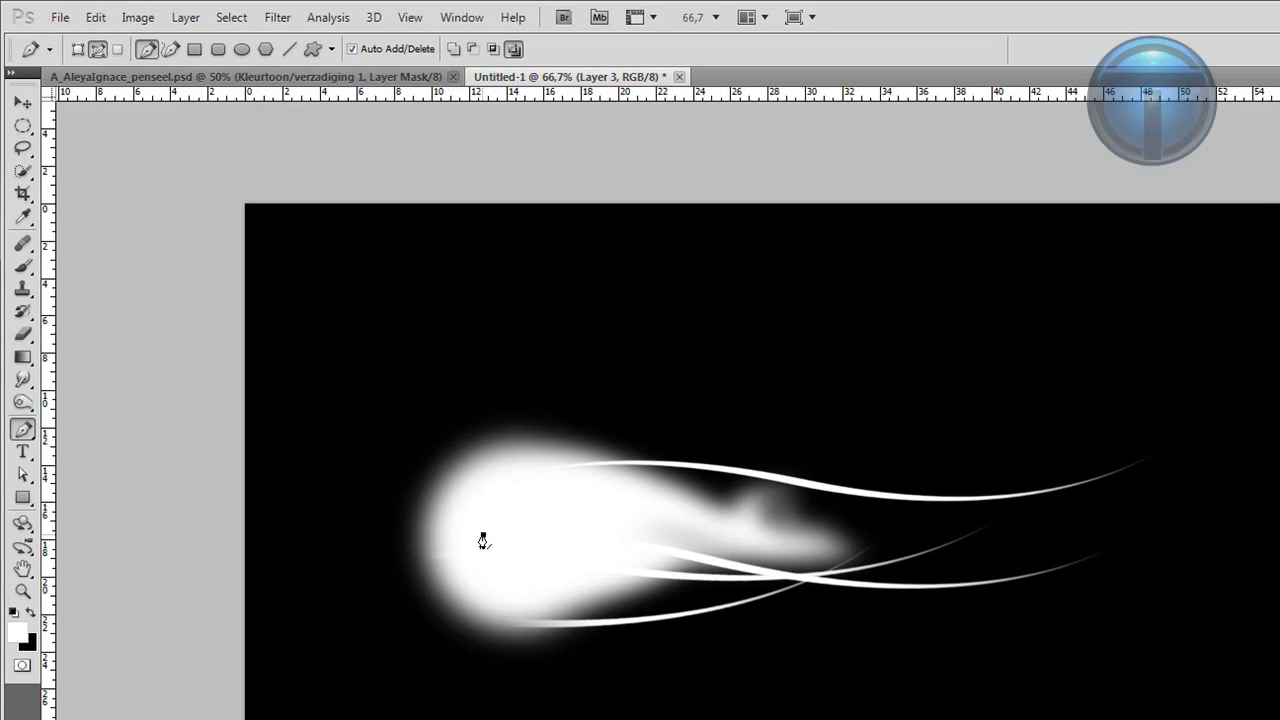
drag(790, 481, 980, 514)
drag(1157, 467, 1206, 440)
- Stroke the path along the uppermost streak with the Brush and simulated pressure, and delete the path
right_click(1164, 470)
click(1222, 607)
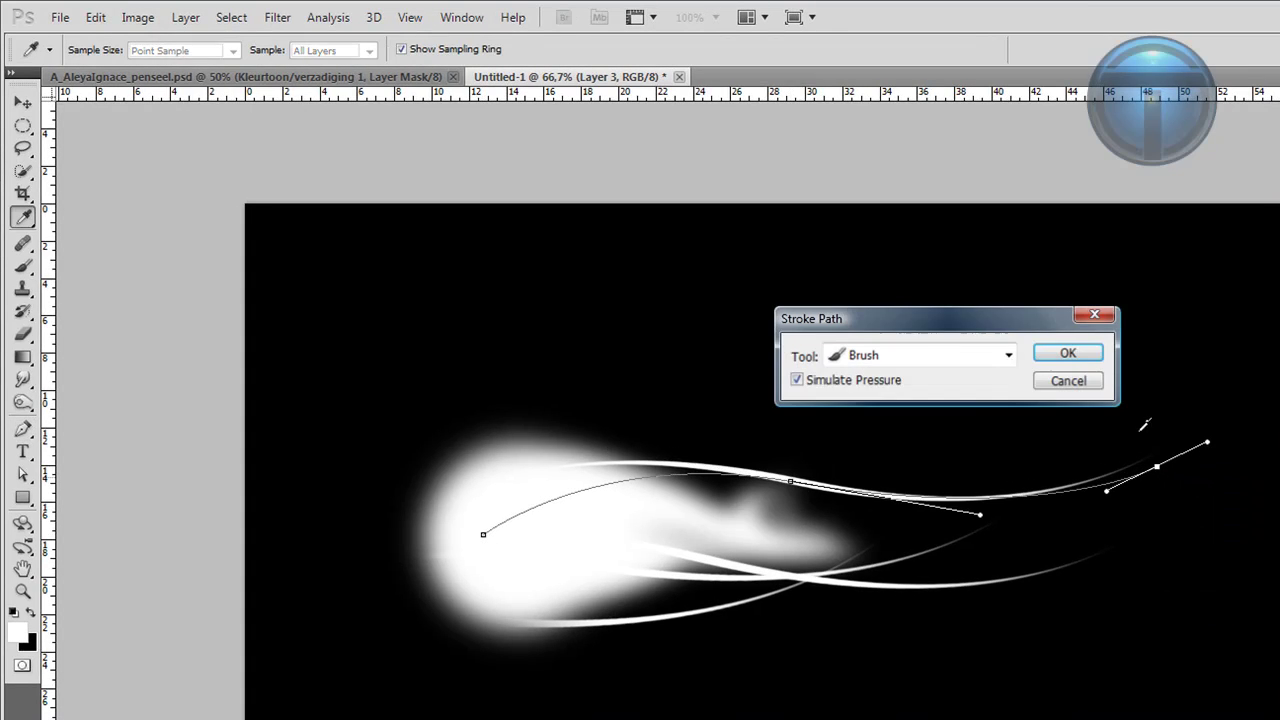
click(1066, 351)
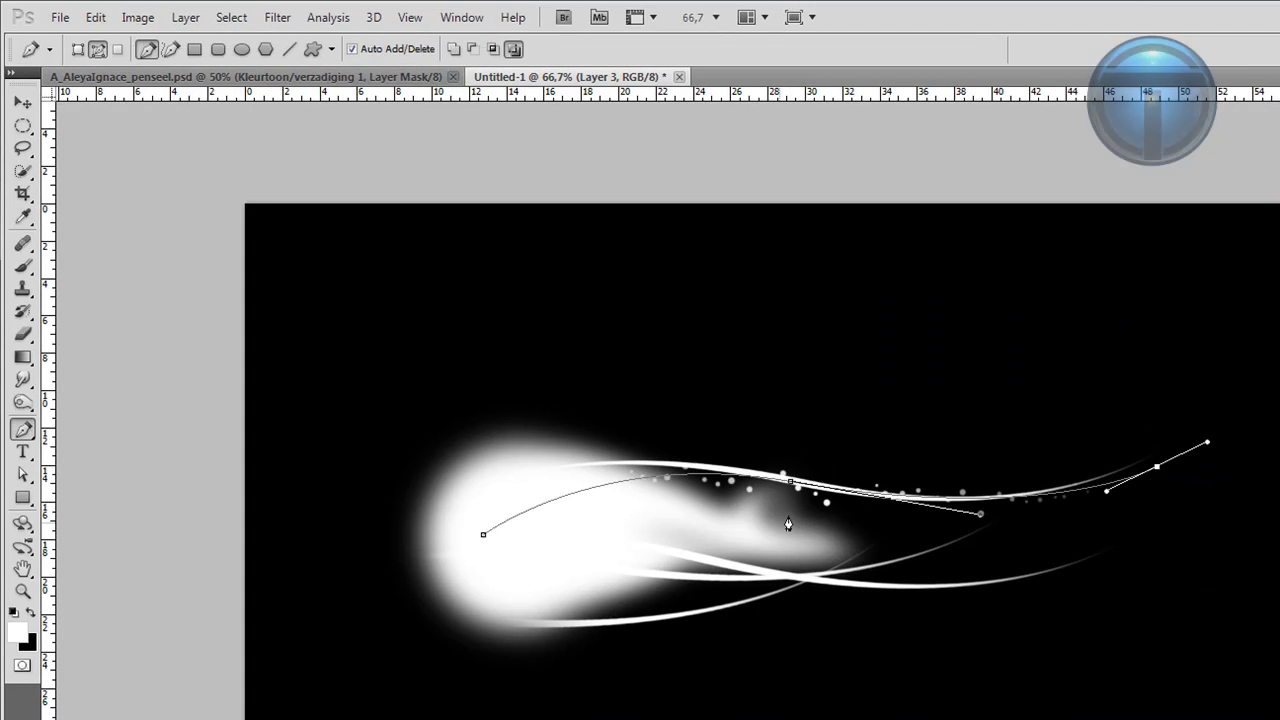
right_click(594, 500)
click(610, 520)
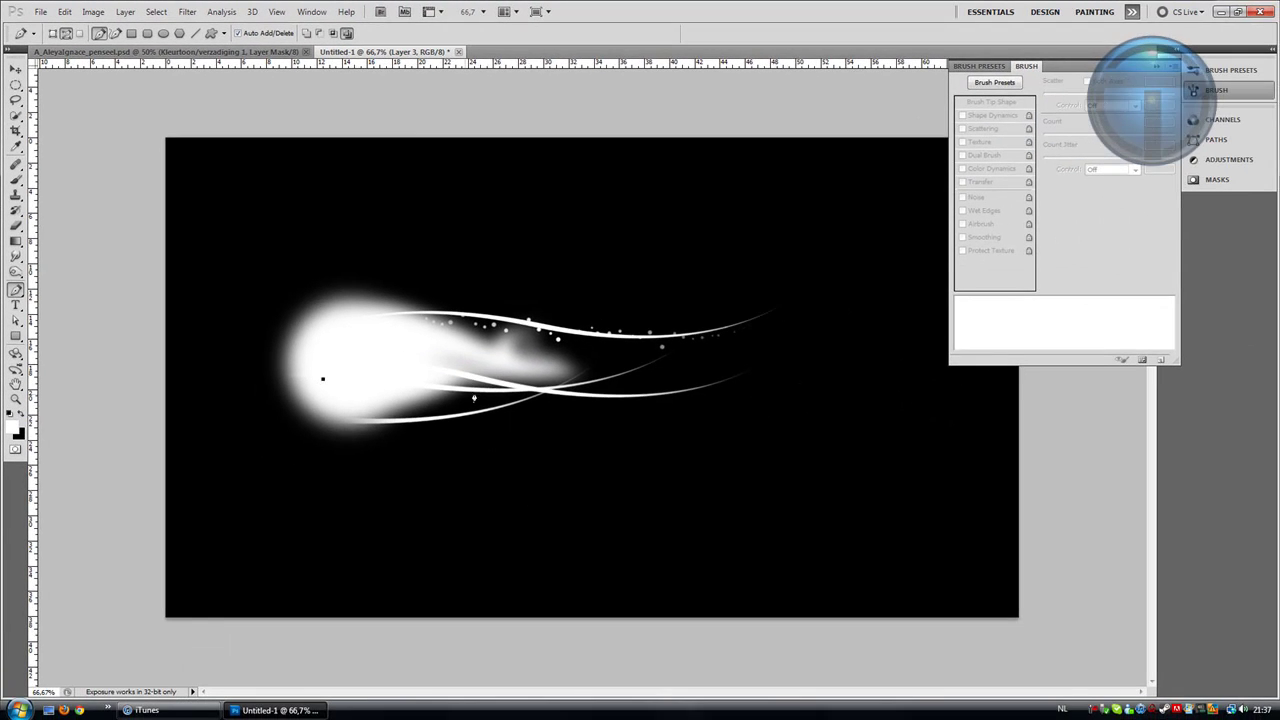
- Add a second particle trail by stroking a curved path from the glow's head through the lower streaks, and delete that path
drag(566, 372, 642, 354)
right_click(605, 383)
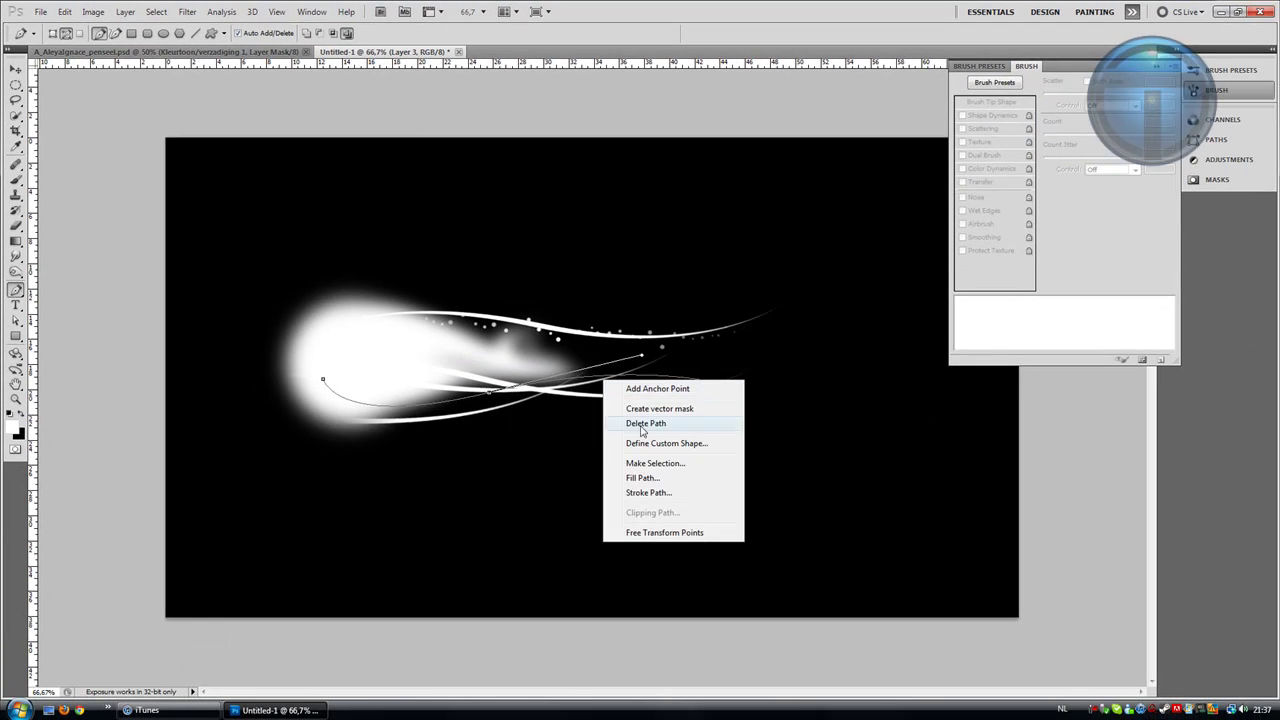
click(648, 492)
click(722, 240)
right_click(555, 381)
click(575, 397)
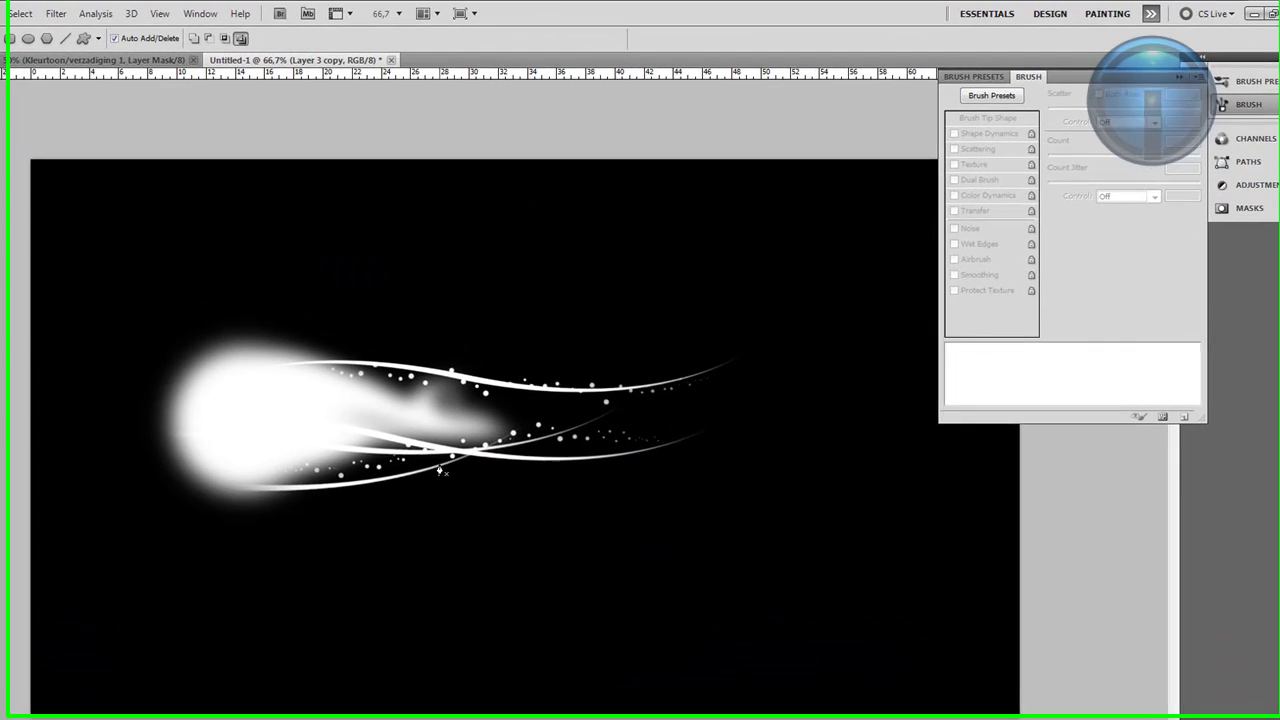
- Duplicate the particle layer Layer 3 and shift the copy upward over the streaks
drag(510, 404, 511, 383)
right_click(443, 453)
click(474, 485)
key(v)
drag(431, 458, 430, 428)
- Scale down the copied particles with Free Transform and place them between the streaks in the comet's tail
key(ctrl+t)
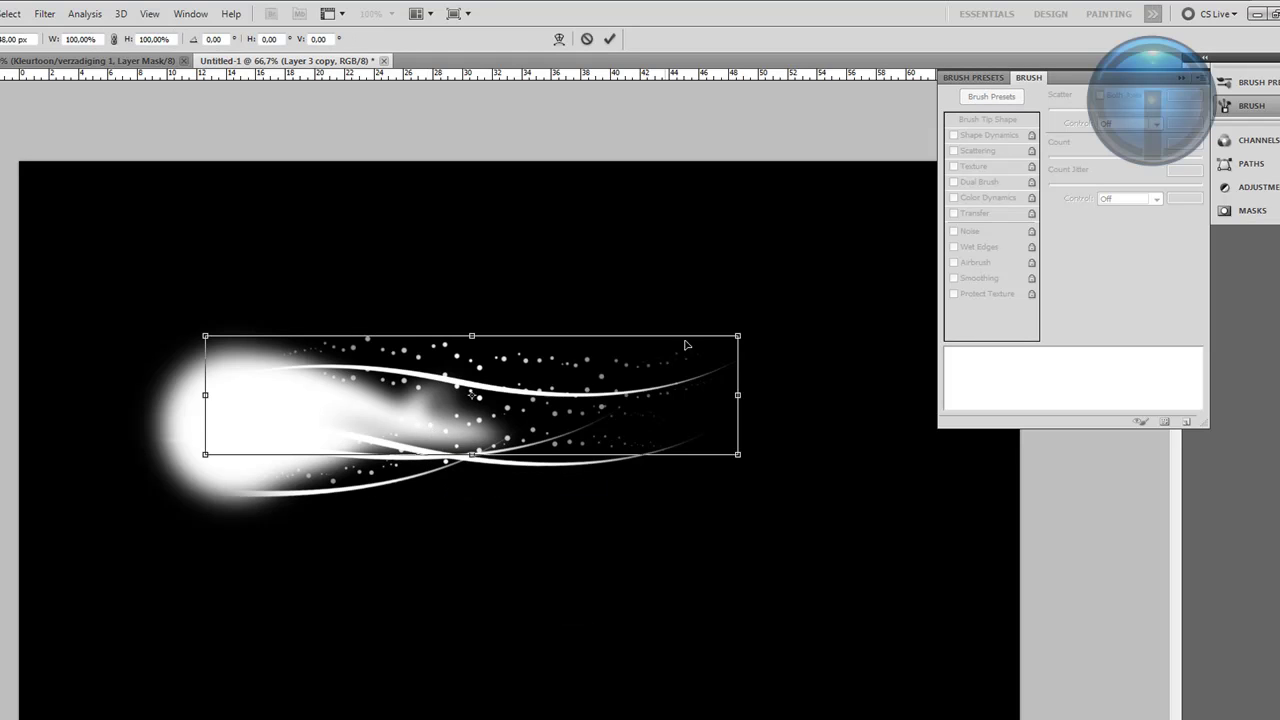
drag(740, 334, 557, 370)
drag(482, 415, 584, 430)
drag(677, 385, 636, 393)
drag(539, 428, 510, 428)
key(Return)
- Merge all layers from Layer 1 up to Layer 3 copy into one, leaving the Background separate
click(1181, 80)
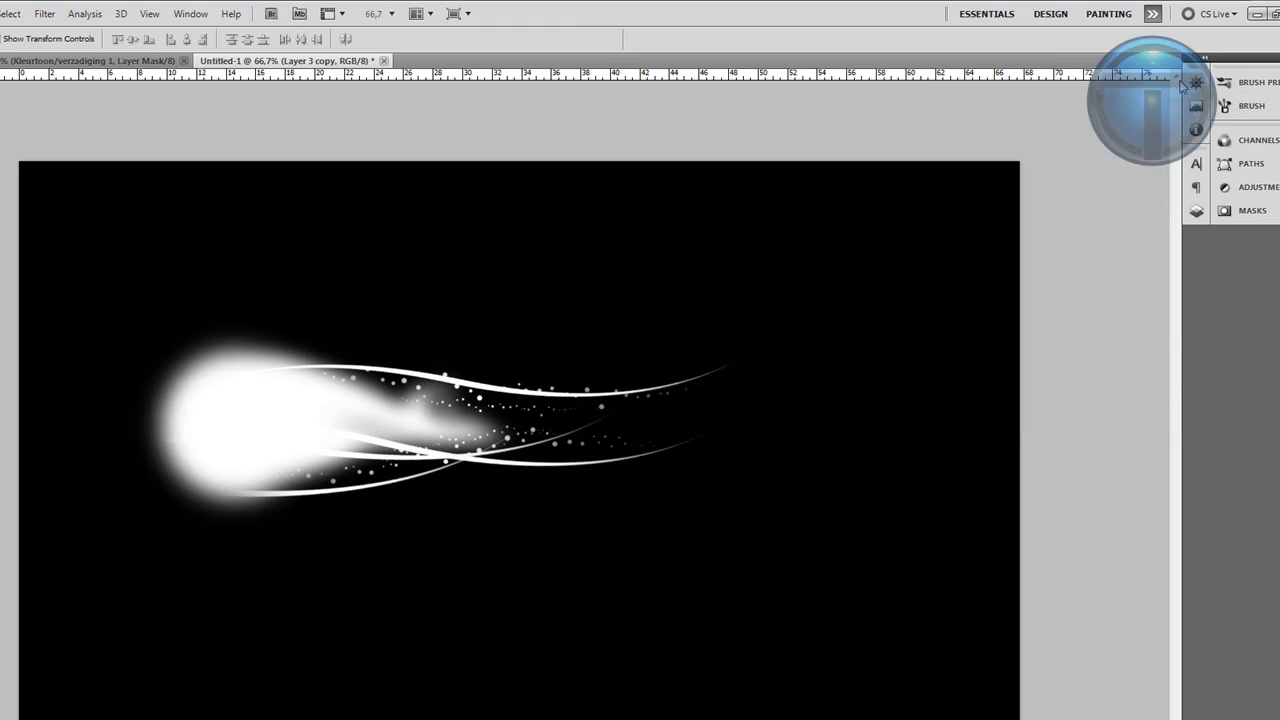
click(1197, 211)
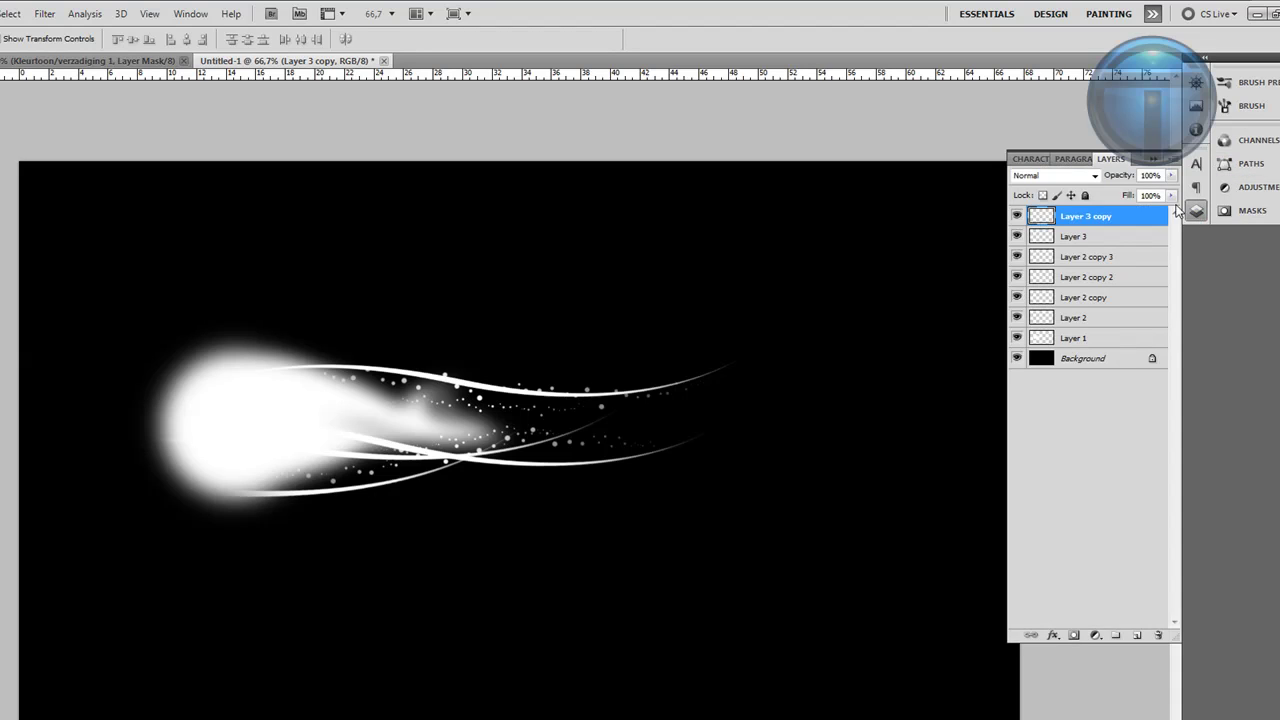
click(1068, 340)
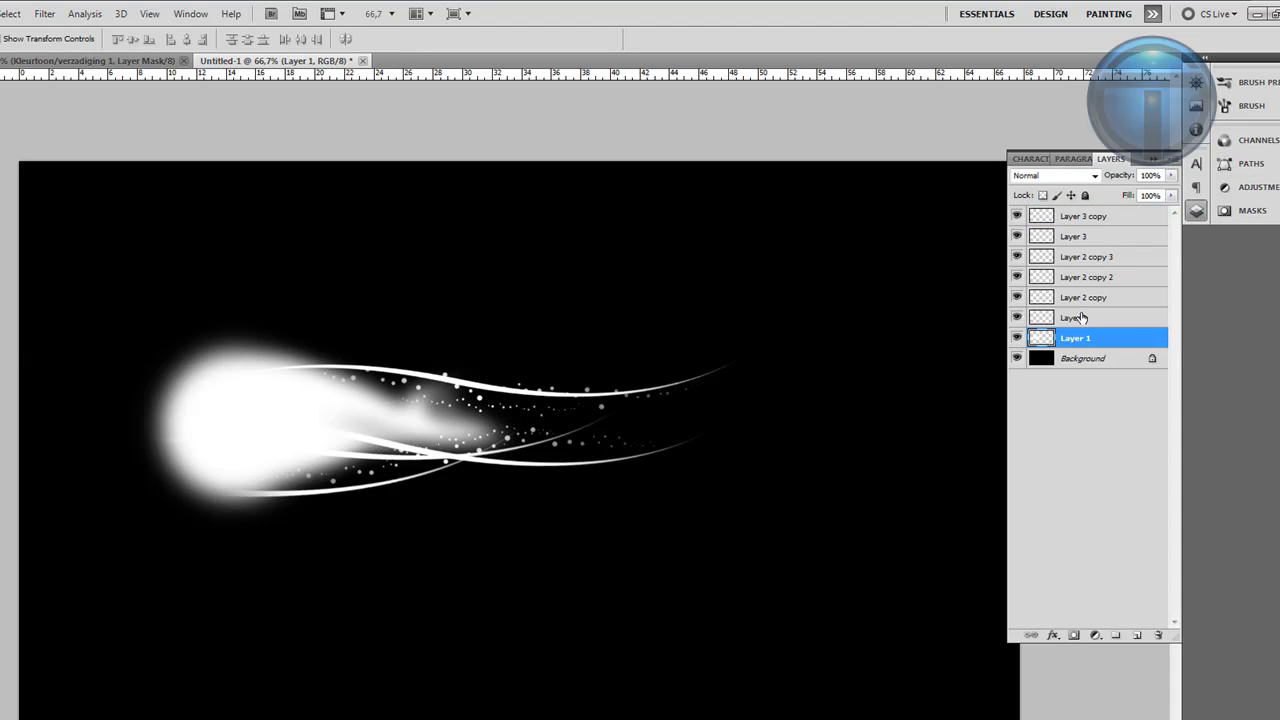
shift+click(1093, 218)
right_click(1093, 218)
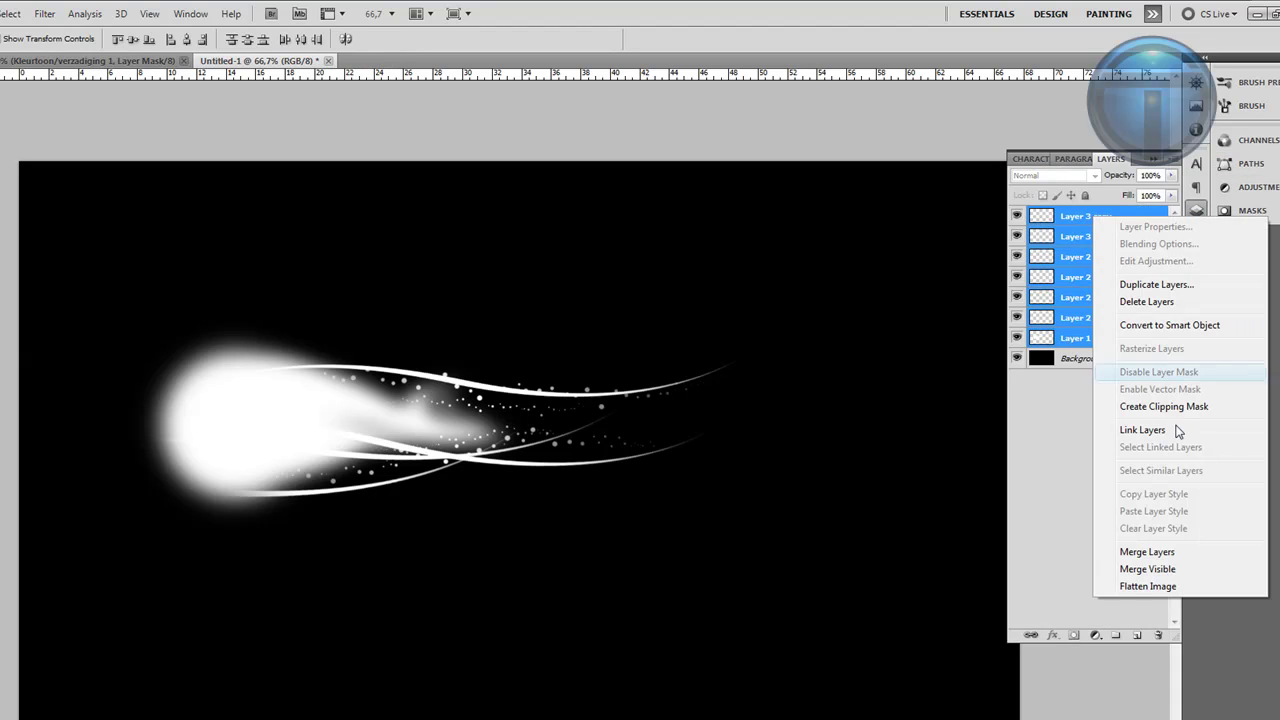
click(1156, 556)
- Duplicate the merged comet layer and apply a Gaussian Blur with a radius of 7 pixels to the duplicate
right_click(1093, 218)
click(1135, 283)
key(Return)
click(45, 14)
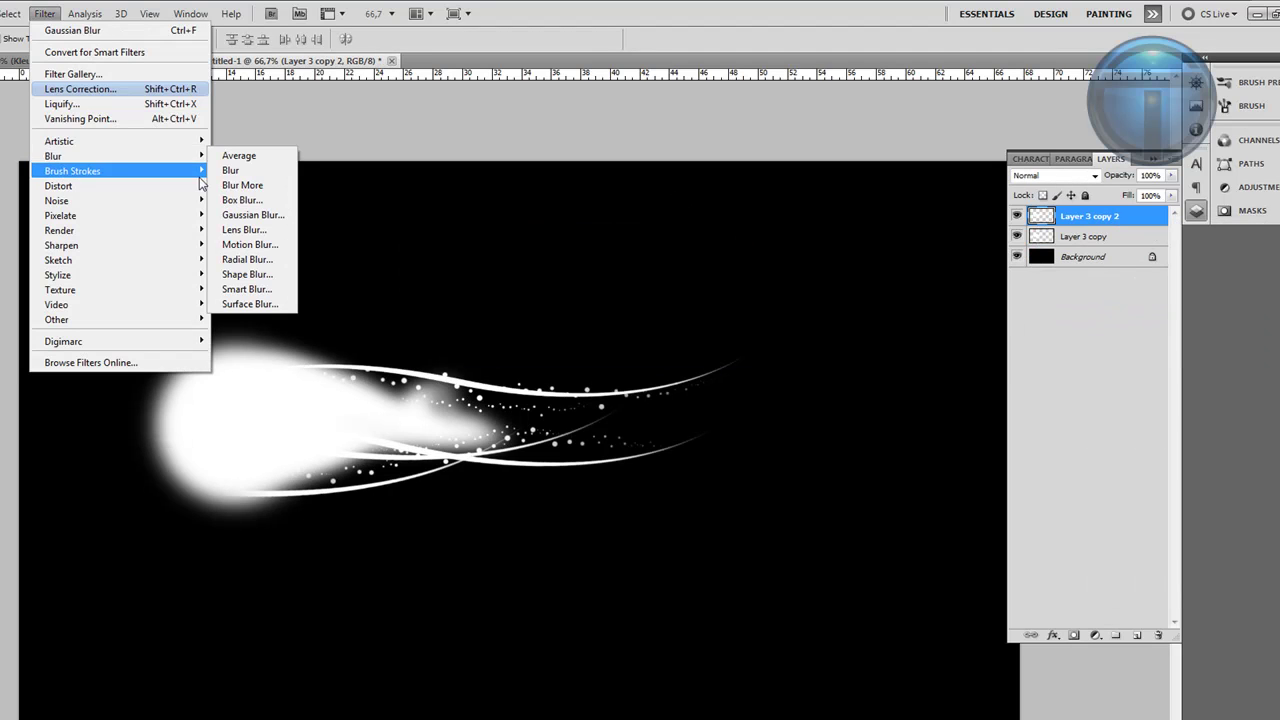
click(255, 215)
text(5)
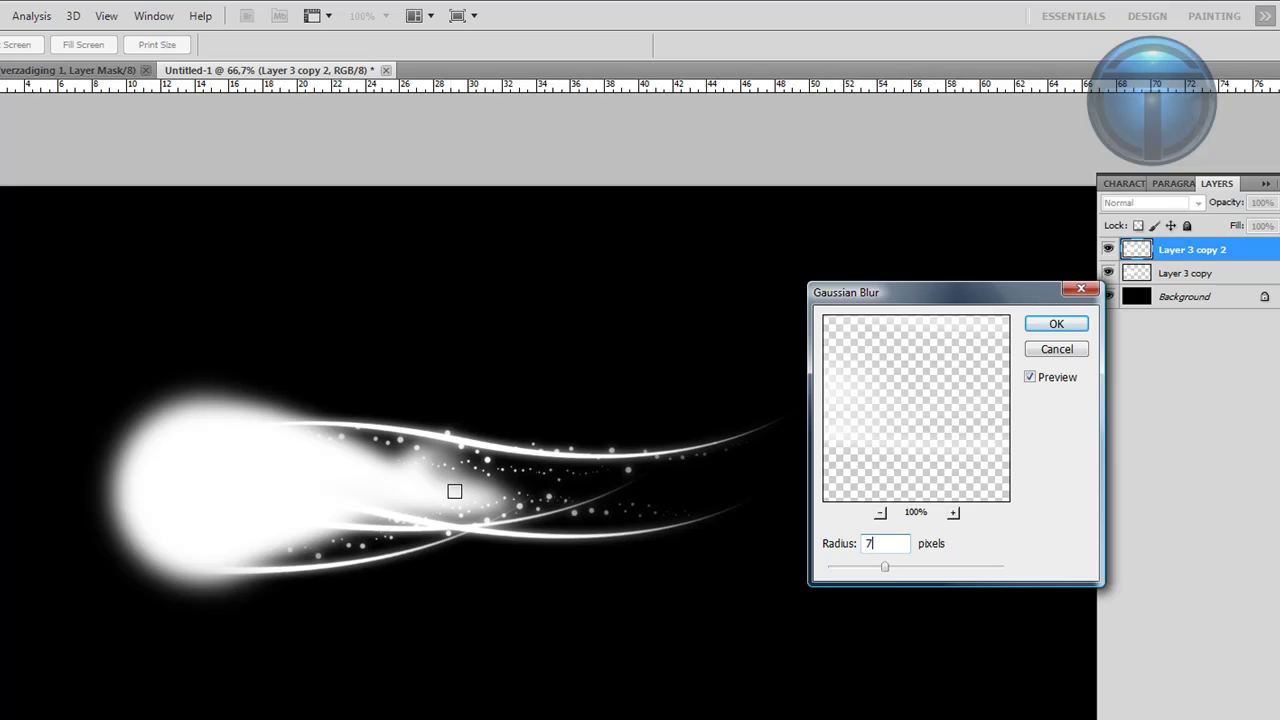
click(1067, 331)
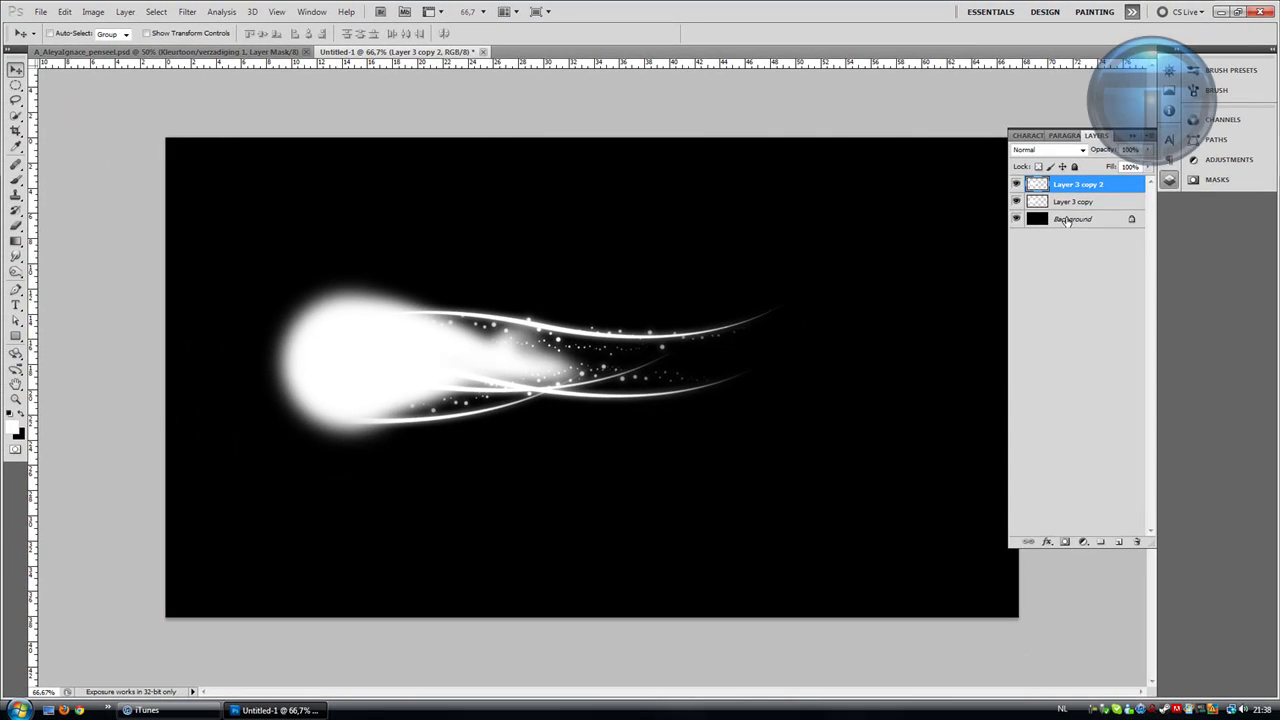
- Merge both comet layers with the Background and define the resulting image as a brush preset
shift+click(1067, 221)
right_click(1088, 187)
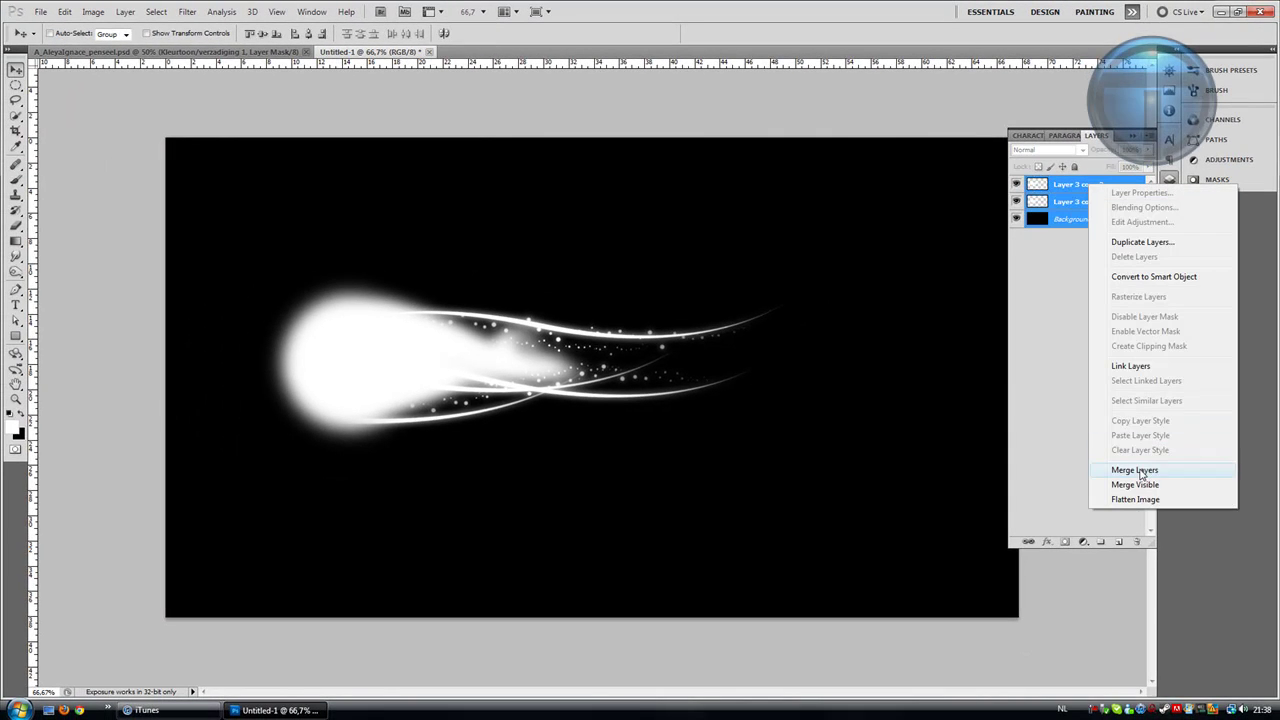
click(1145, 474)
click(64, 11)
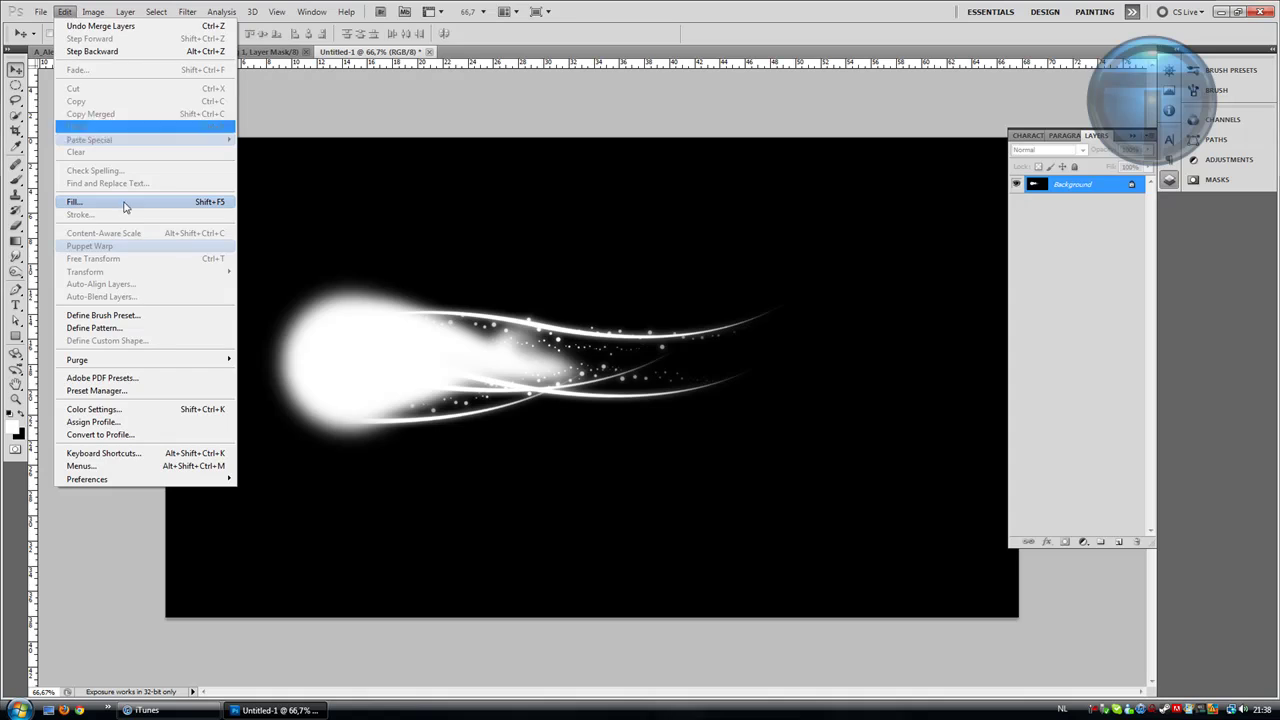
click(117, 316)
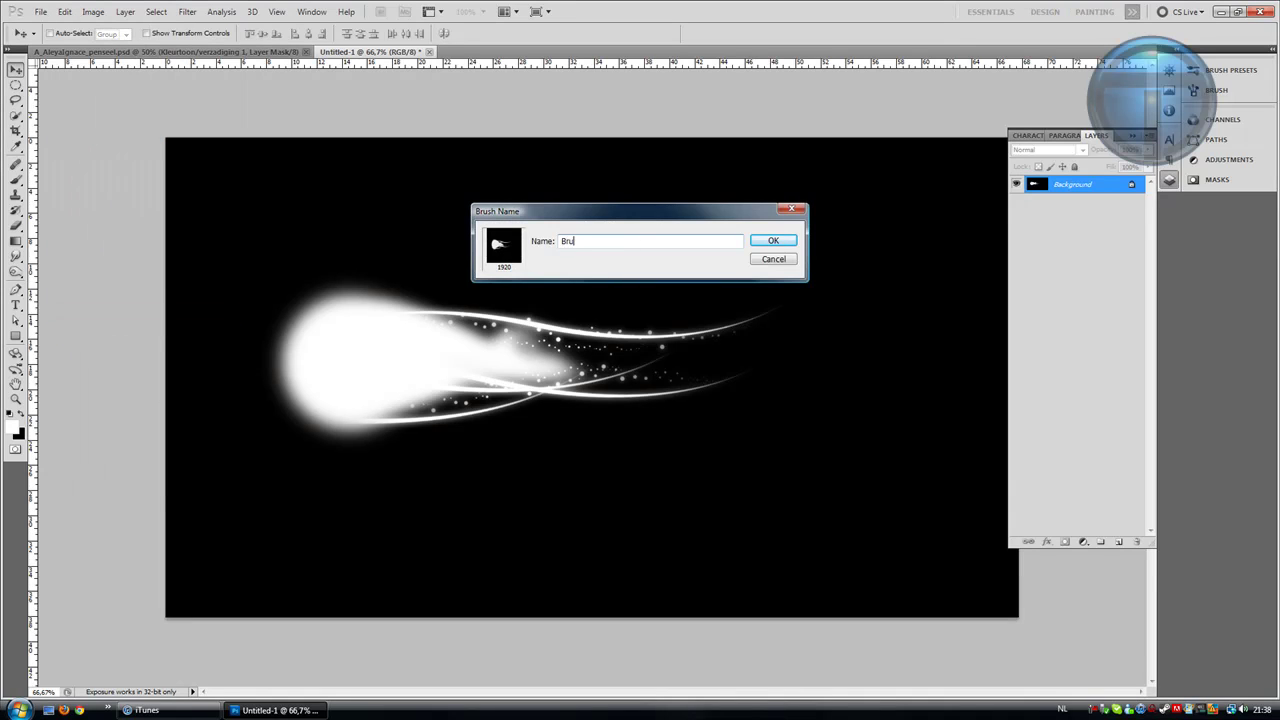
click(773, 241)
- Try stamping the new comet brush on a canvas filled with black, and undo back to the unmerged layers
key(shift+F5)
click(731, 209)
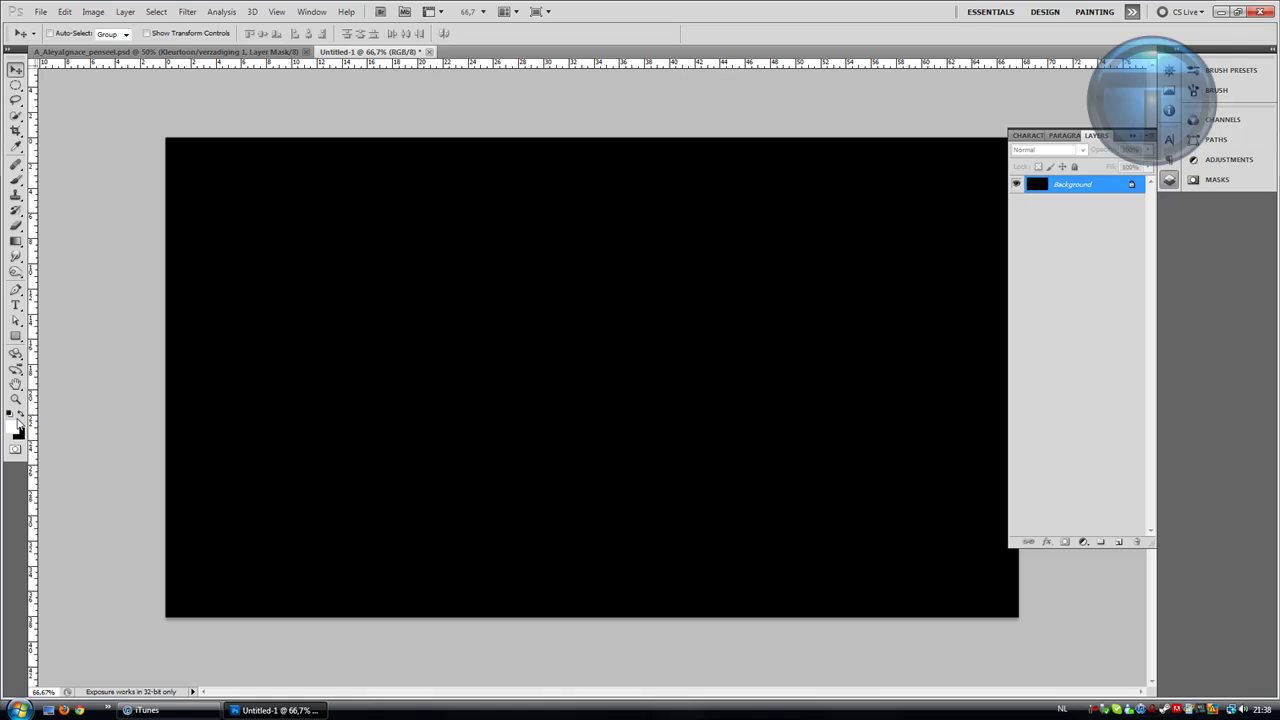
drag(16, 179, 45, 179)
click(67, 33)
click(31, 191)
click(380, 313)
key(ctrl+z)
click(641, 364)
key(ctrl+z)
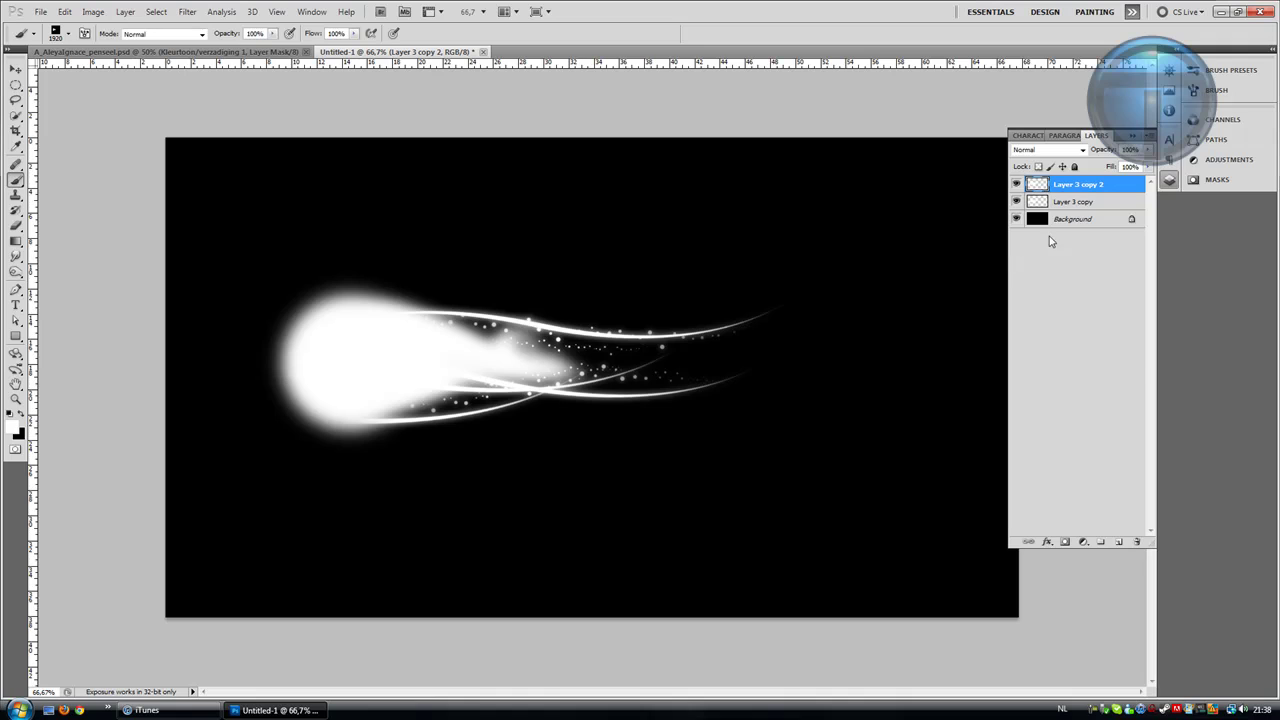
- Merge Layer 3 copy and Layer 3 copy 2 into one layer above the Background
right_click(1075, 204)
click(1125, 491)
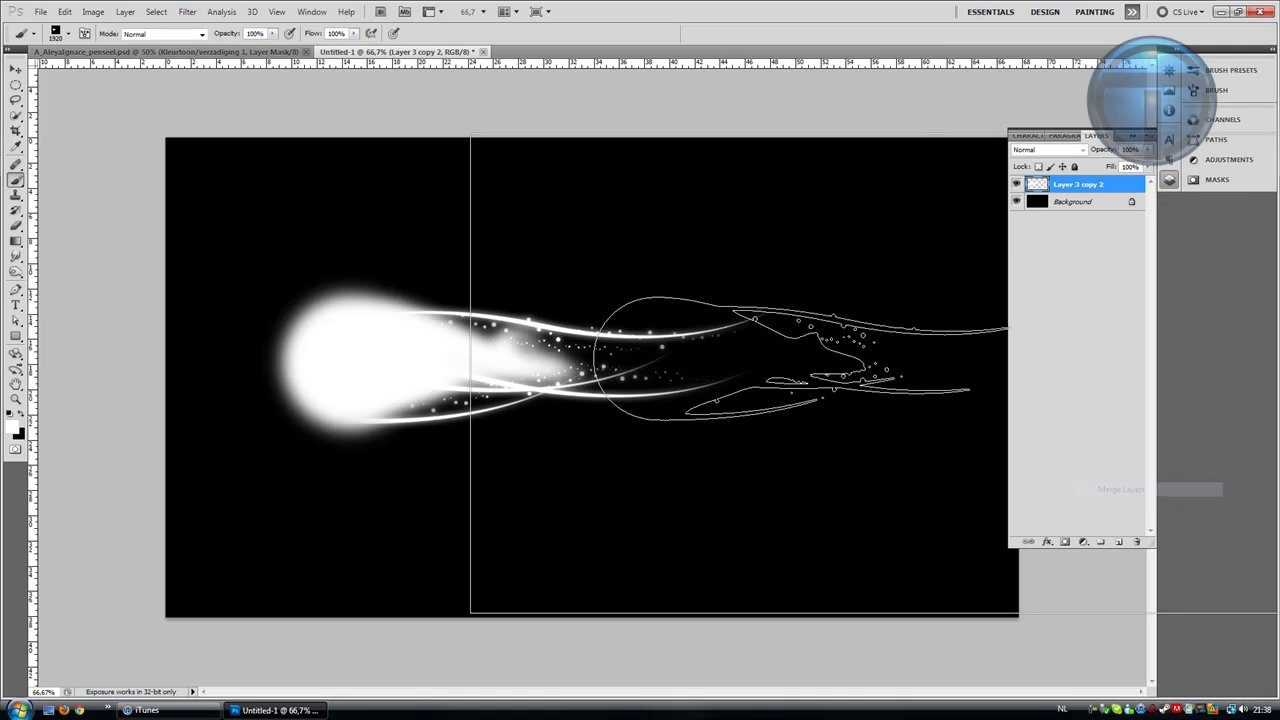
key(v)
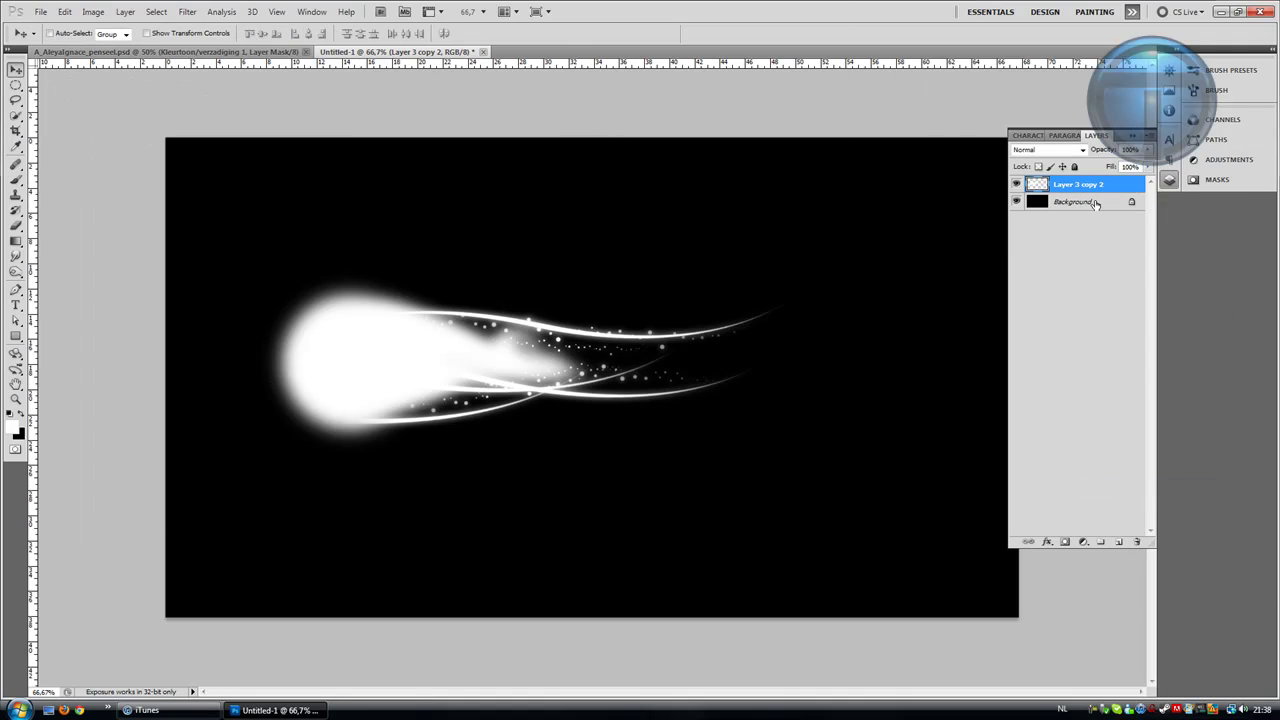
- Define the comet artwork as a brush preset named Brush and check it among the available brushes
click(64, 11)
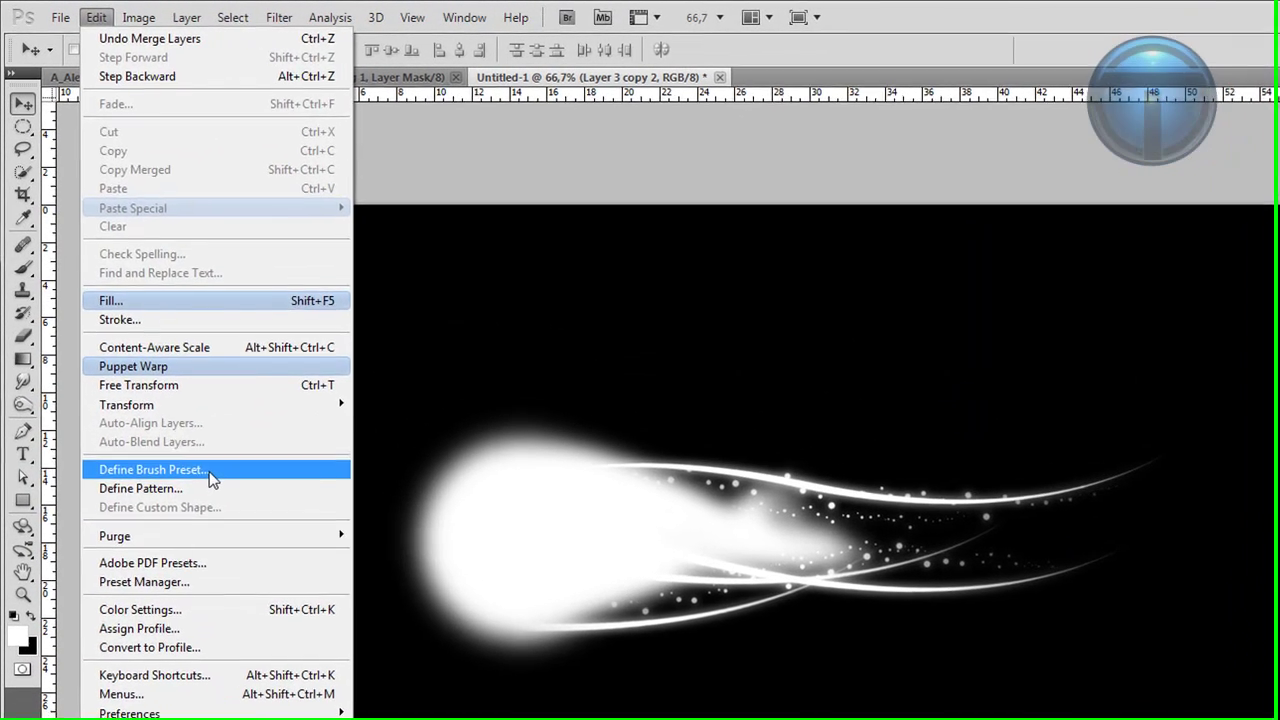
click(143, 316)
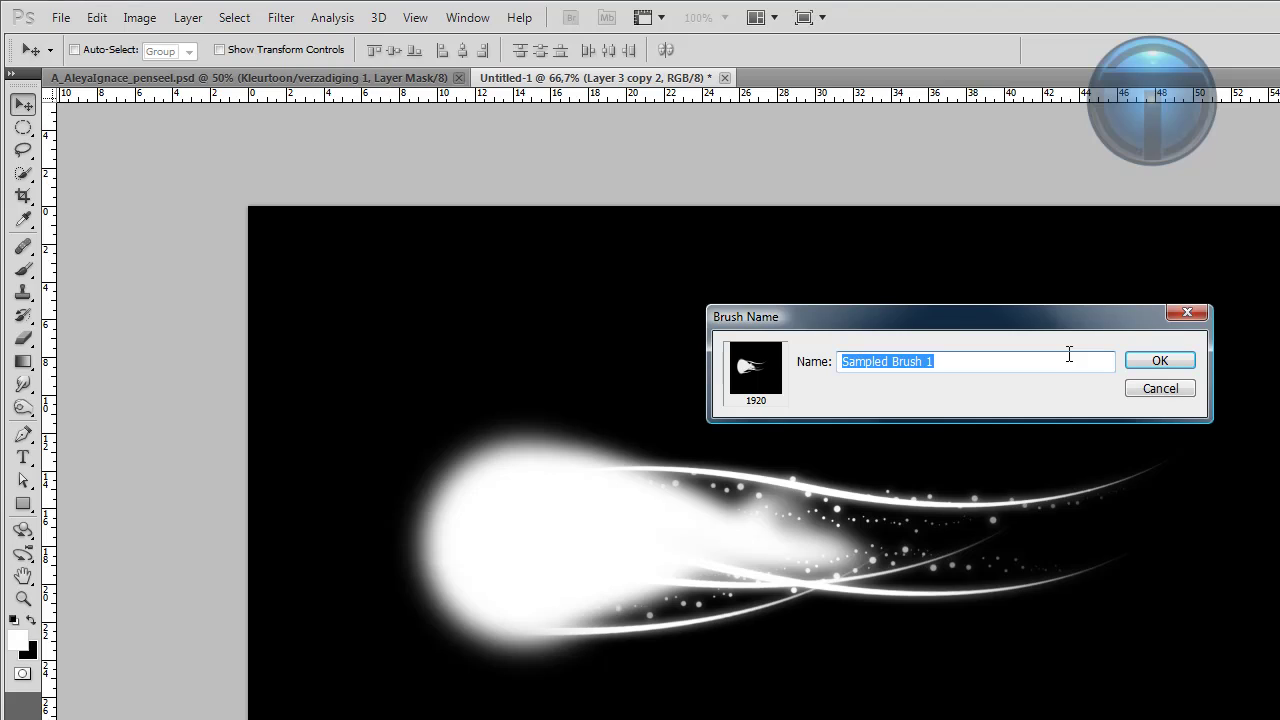
text(Brush)
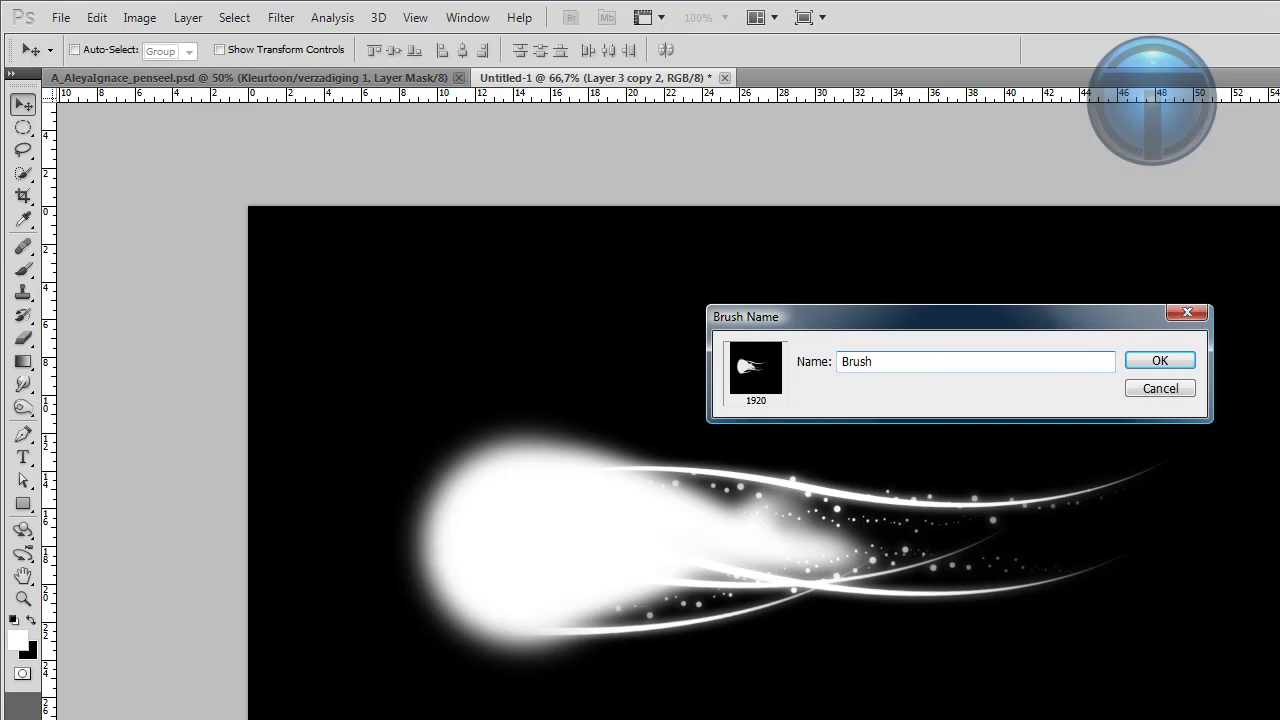
click(1160, 362)
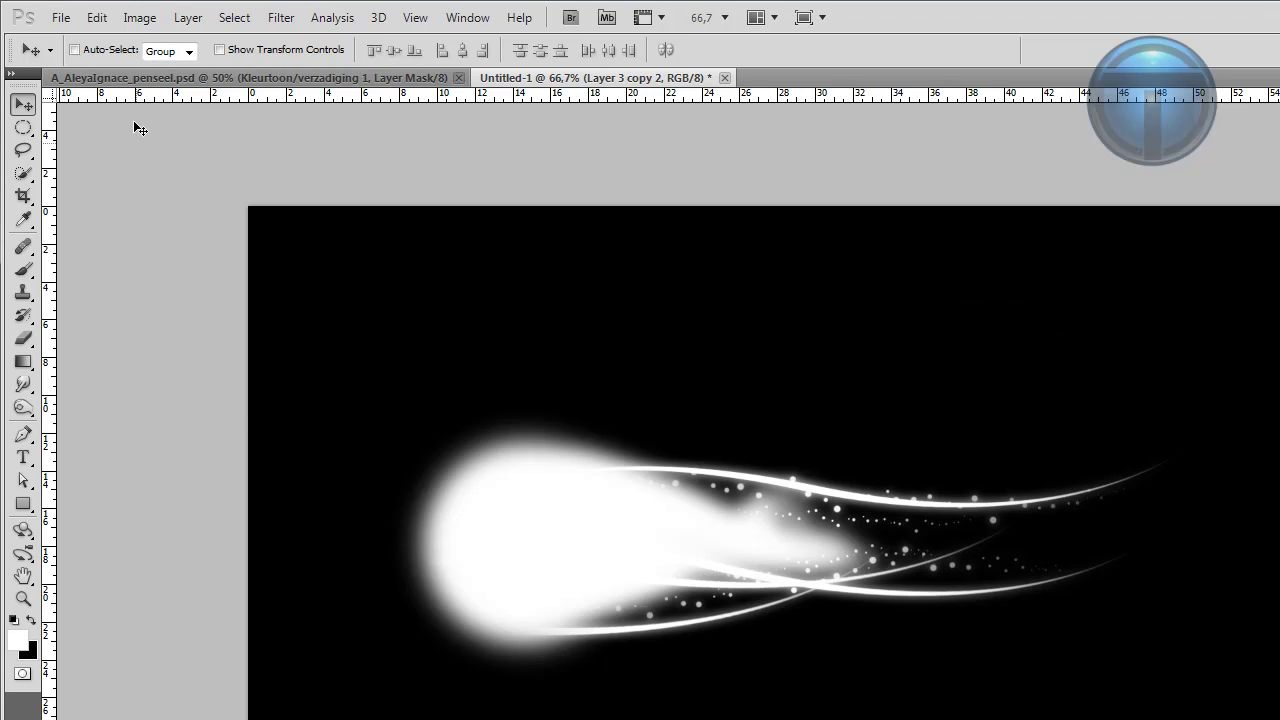
click(23, 270)
click(103, 52)
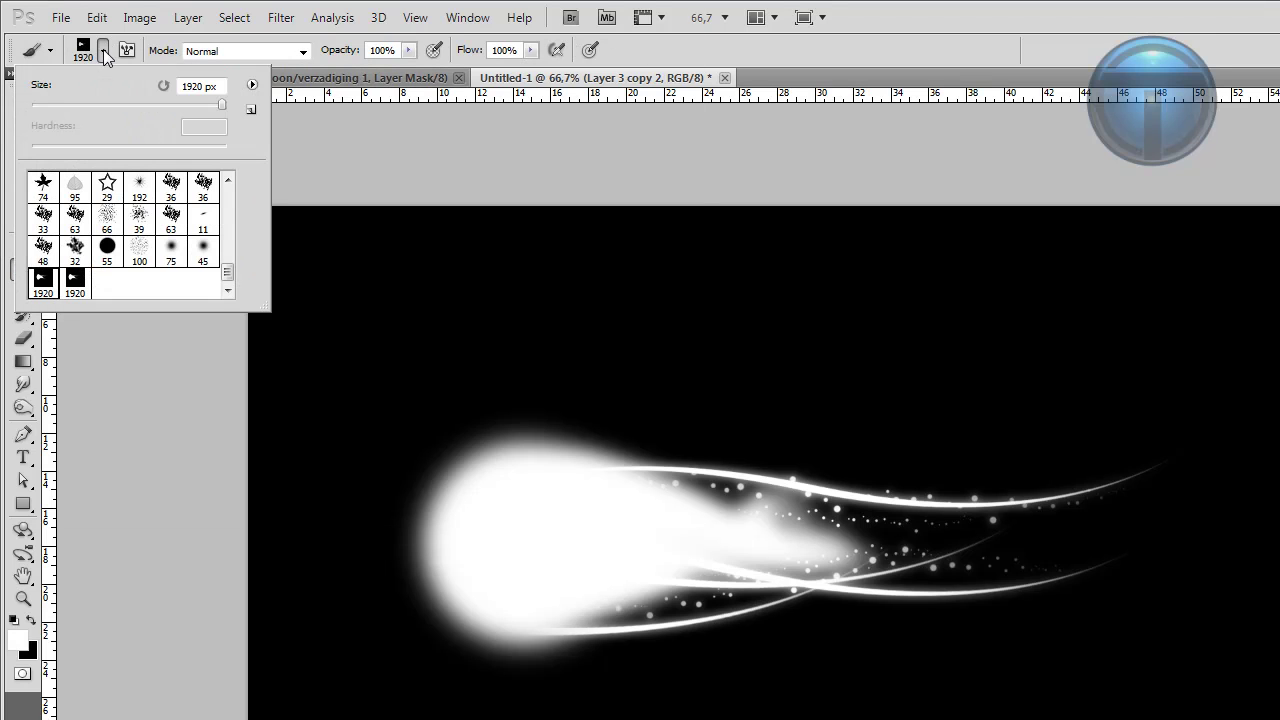
click(11, 106)
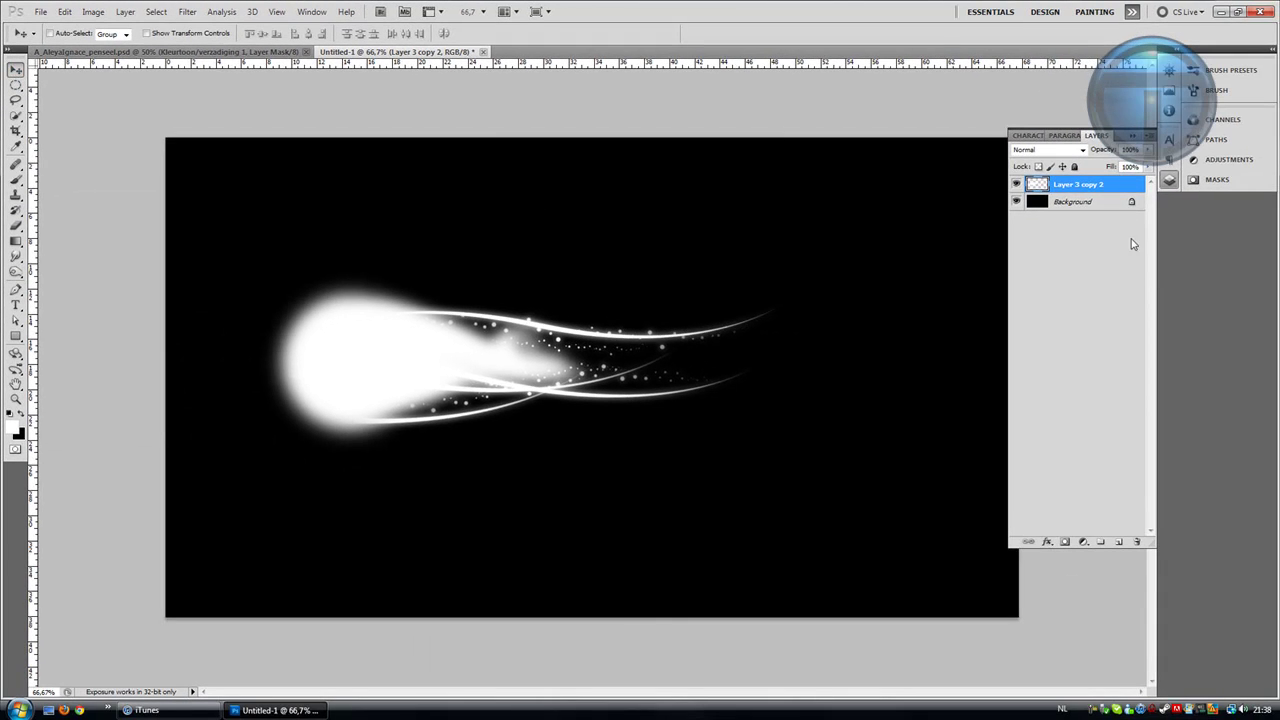
- Merge Layer 3 copy 2 with the Background and invert the image's colours
shift+click(1075, 201)
right_click(1070, 199)
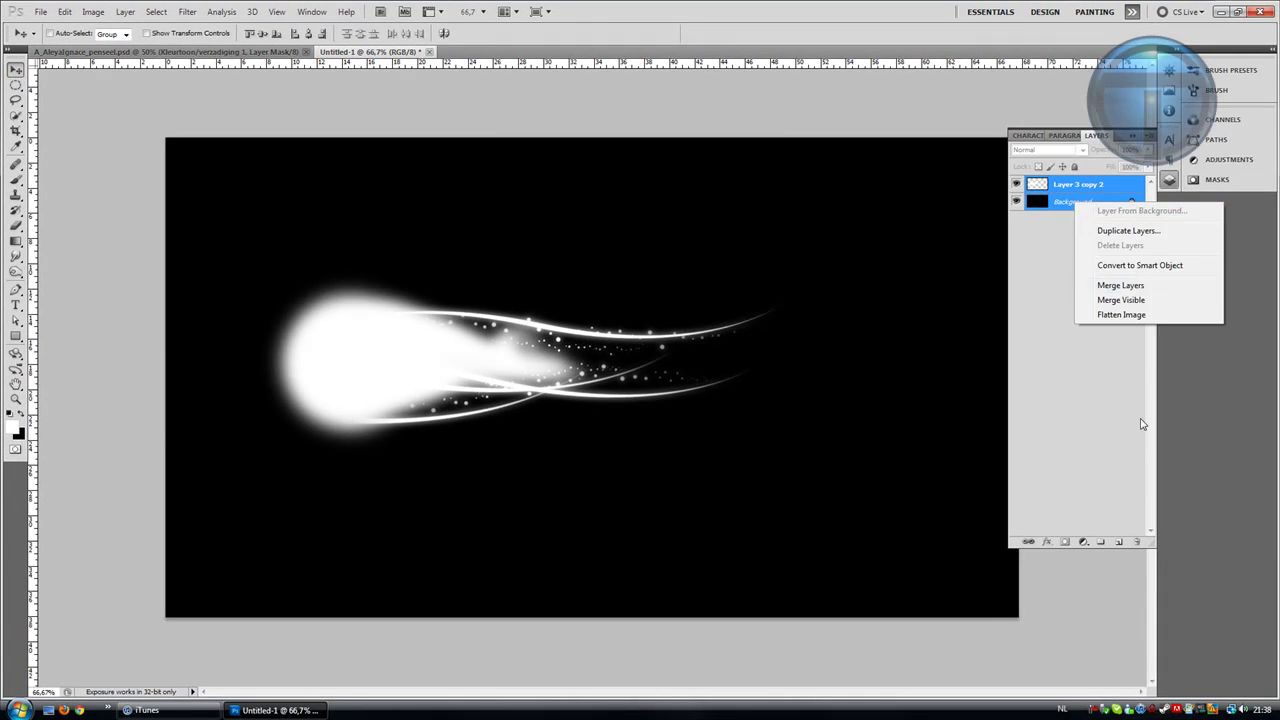
click(1110, 286)
click(95, 12)
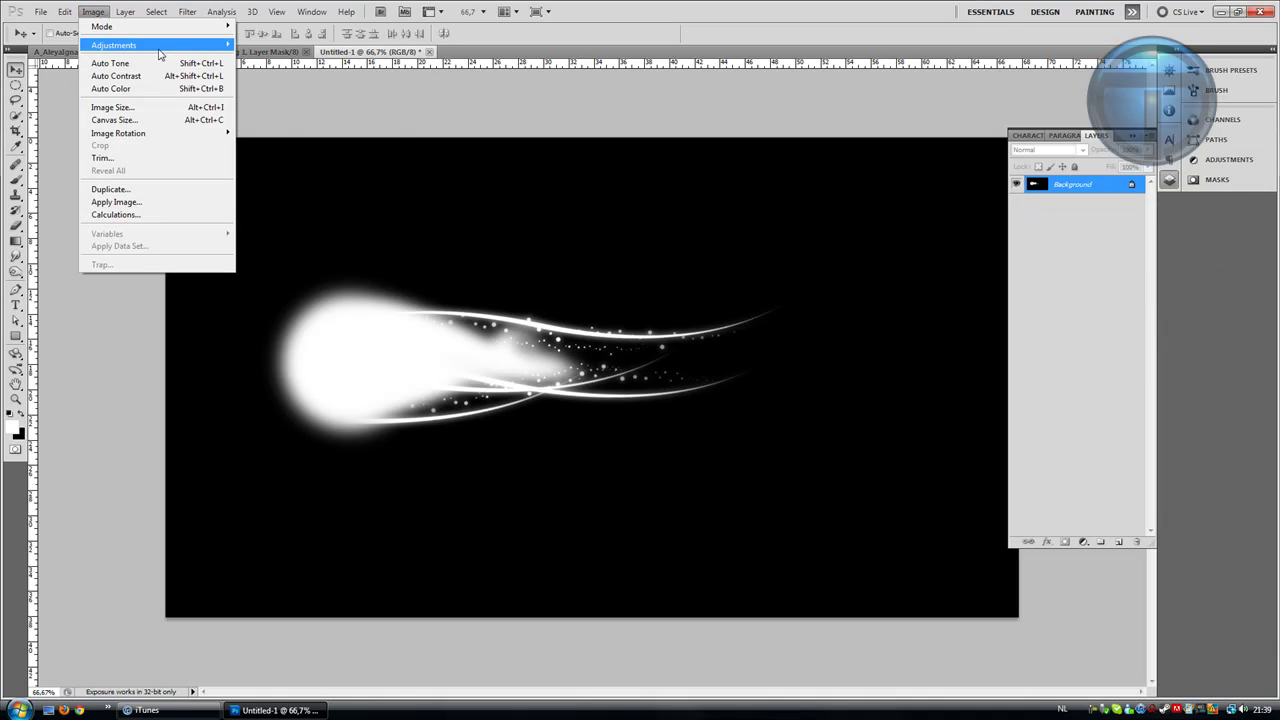
mouse_move(160, 45)
click(298, 182)
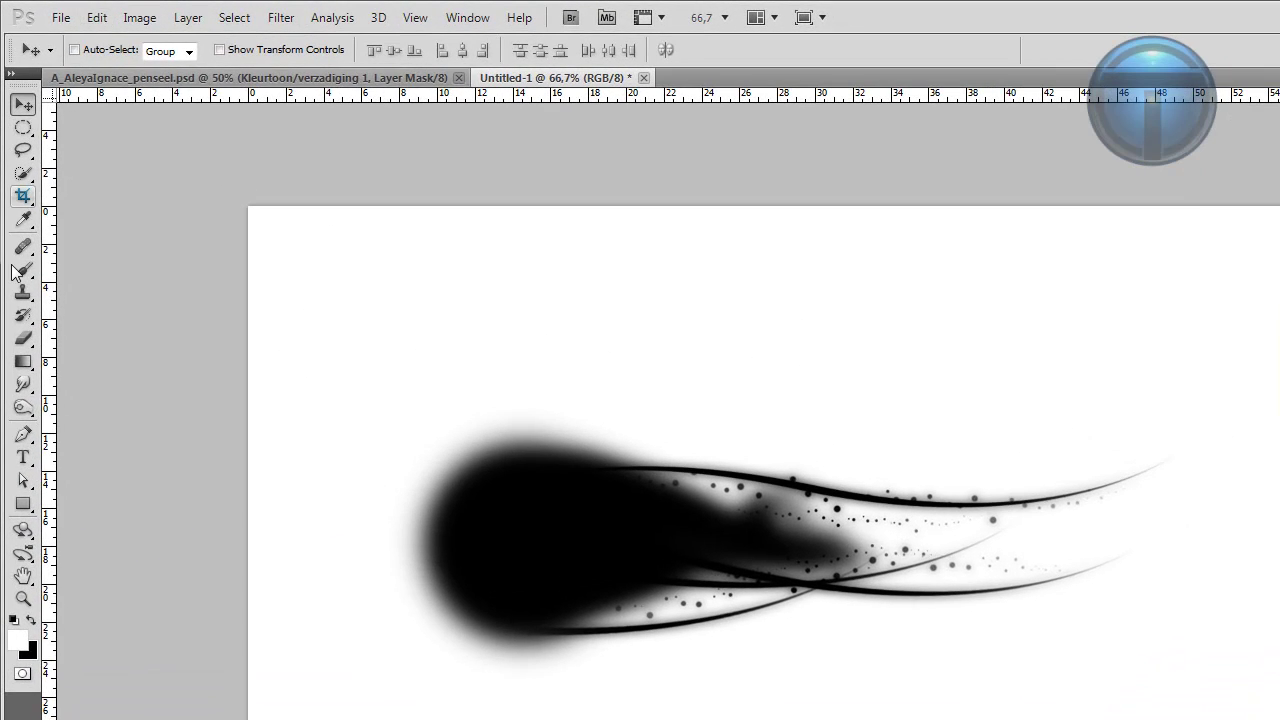
- Define the inverted comet as a brush preset, keeping the suggested name Sampled Brush 1
click(99, 19)
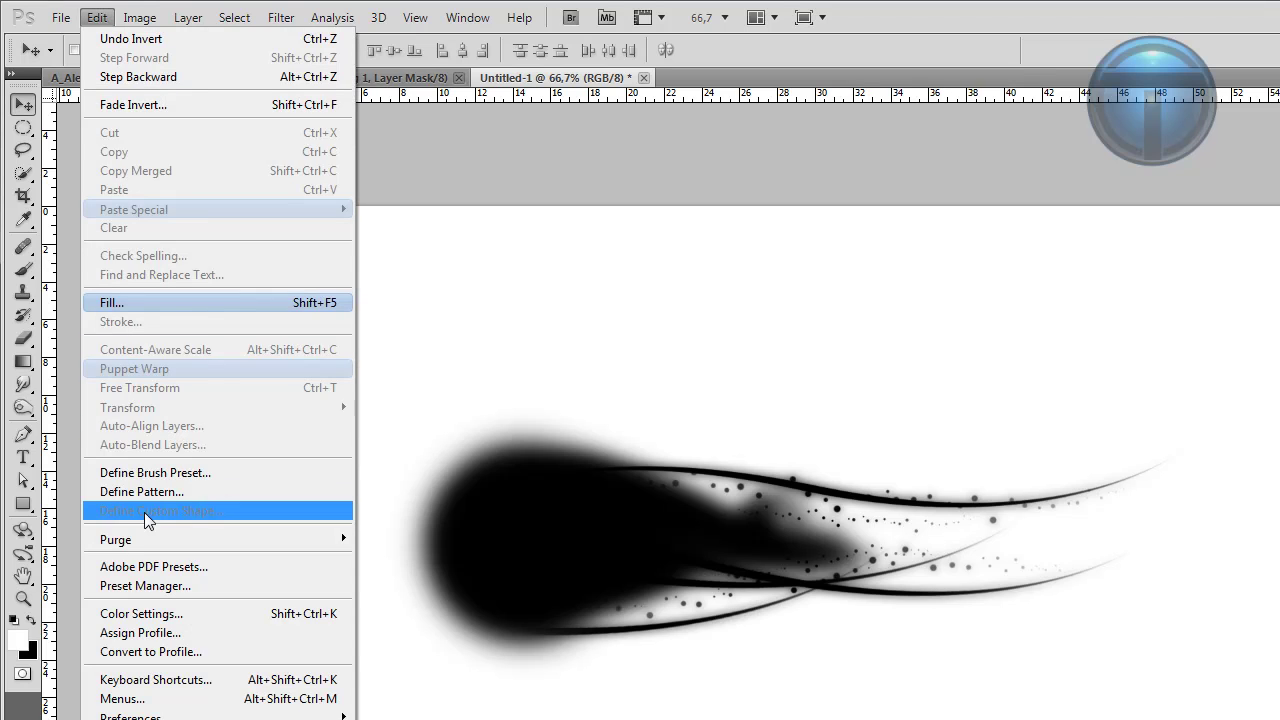
click(156, 474)
click(1155, 360)
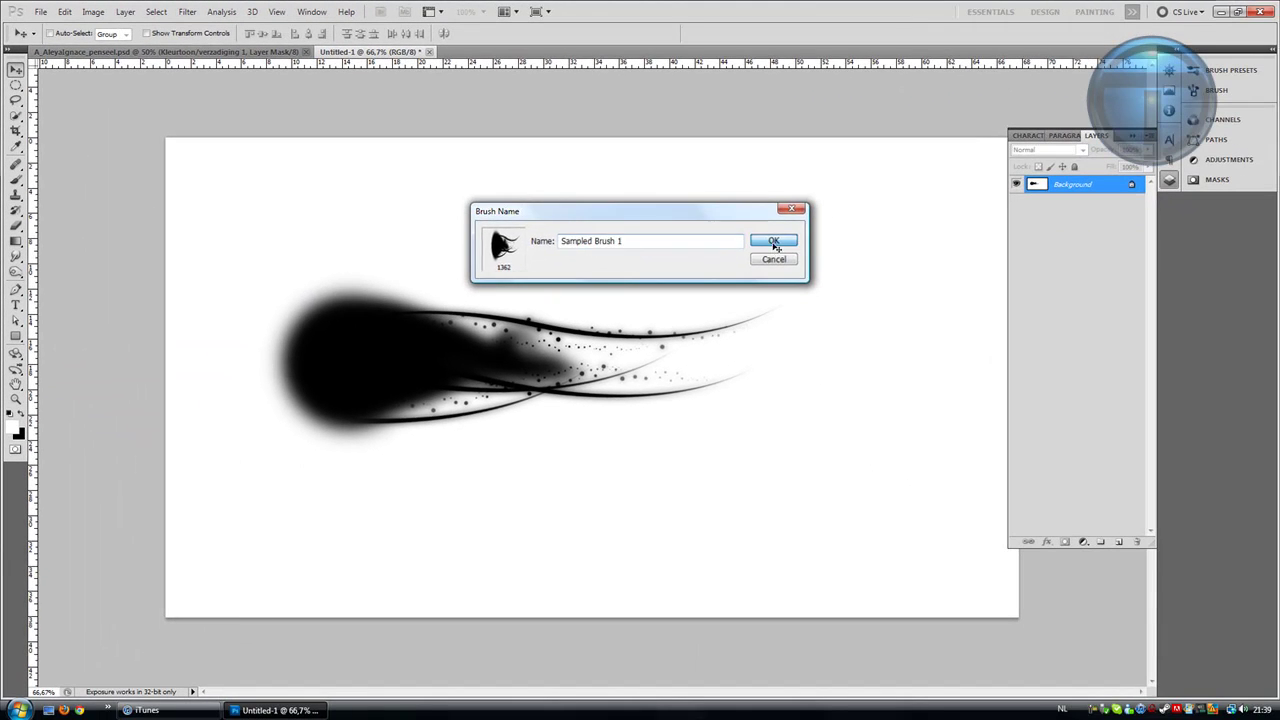
- Choose the new 1362 px comet brush for the Brush tool and fill the Background with black at 100% opacity
click(15, 180)
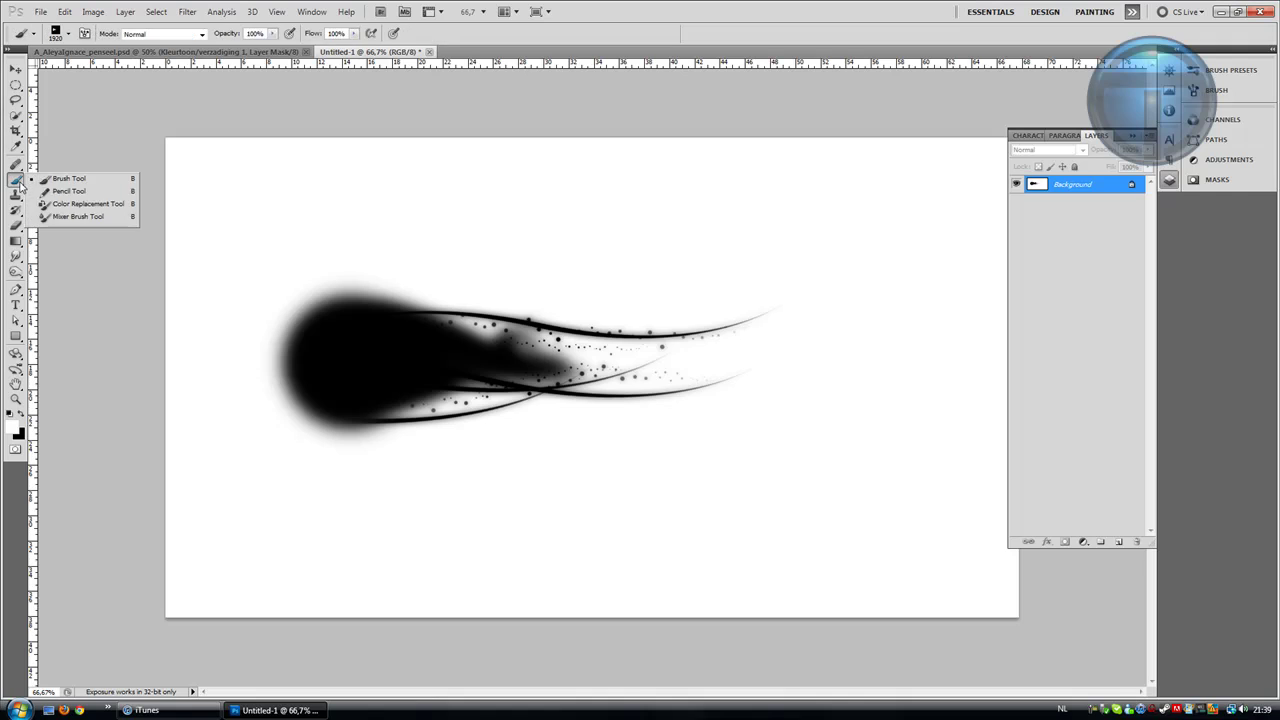
click(66, 33)
key(Return)
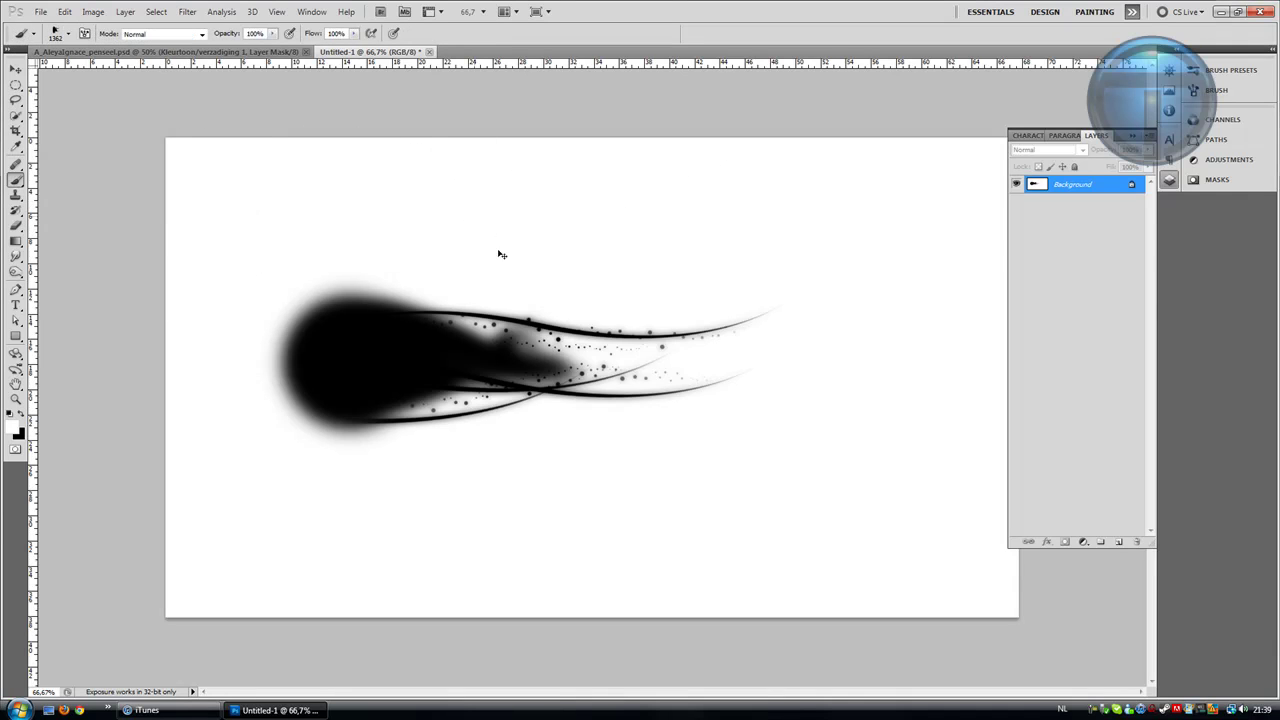
key(shift+F5)
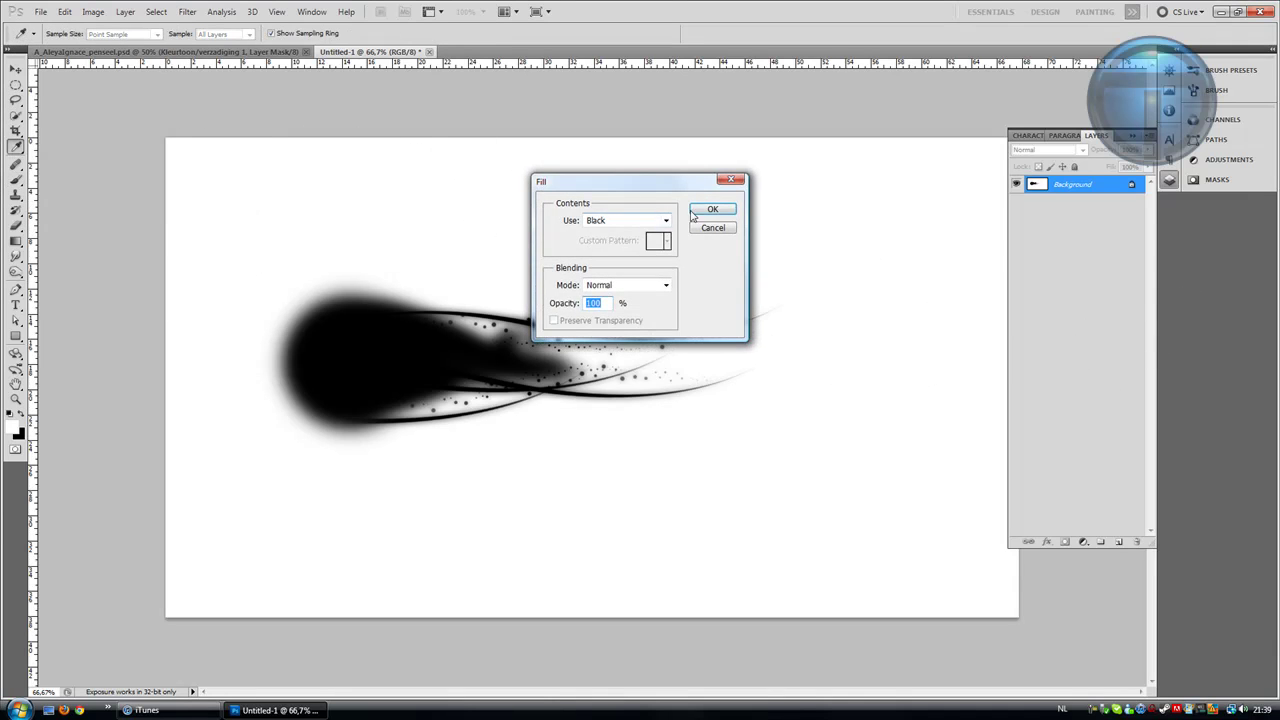
click(712, 210)
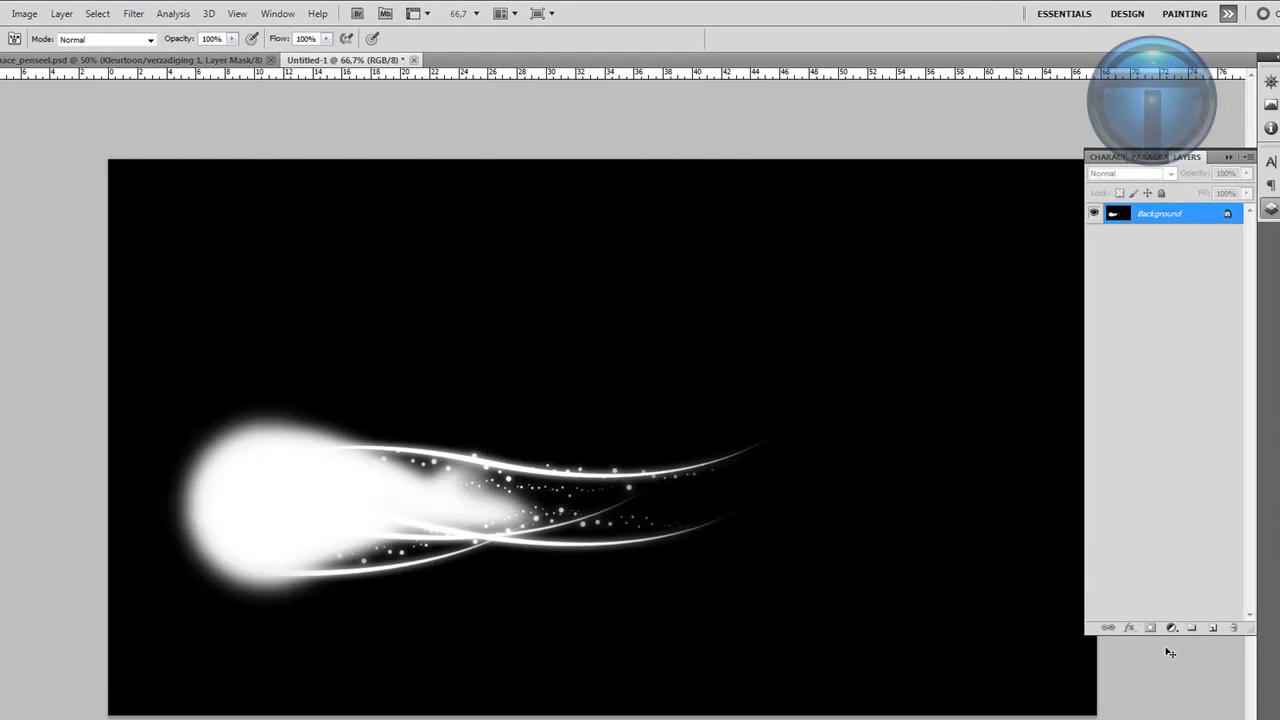
- Add a new layer above the black Background and set the comet brush size to 960 px
click(1212, 627)
right_click(576, 408)
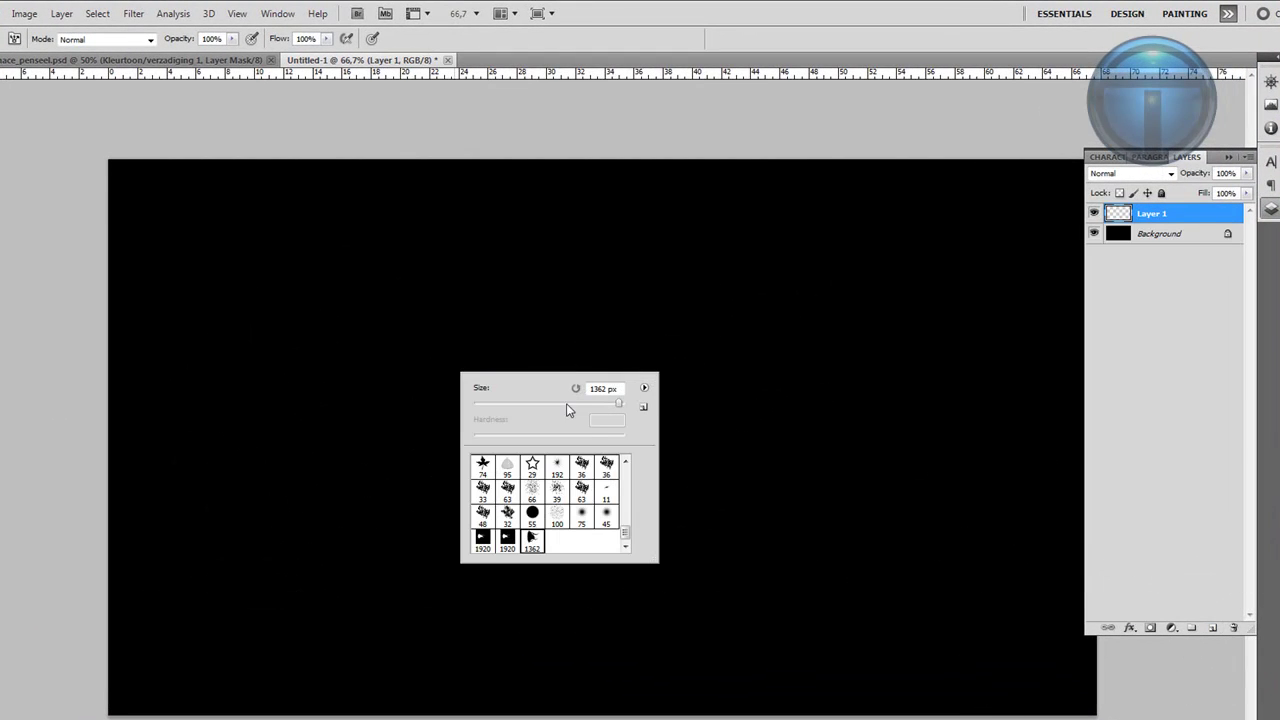
drag(617, 406, 616, 408)
- Stamp one white comet in the lower-left part of the canvas and another partly cut off by its upper edge
click(357, 476)
key(ctrl+z)
click(466, 523)
drag(238, 242, 84, 520)
key(ctrl+z)
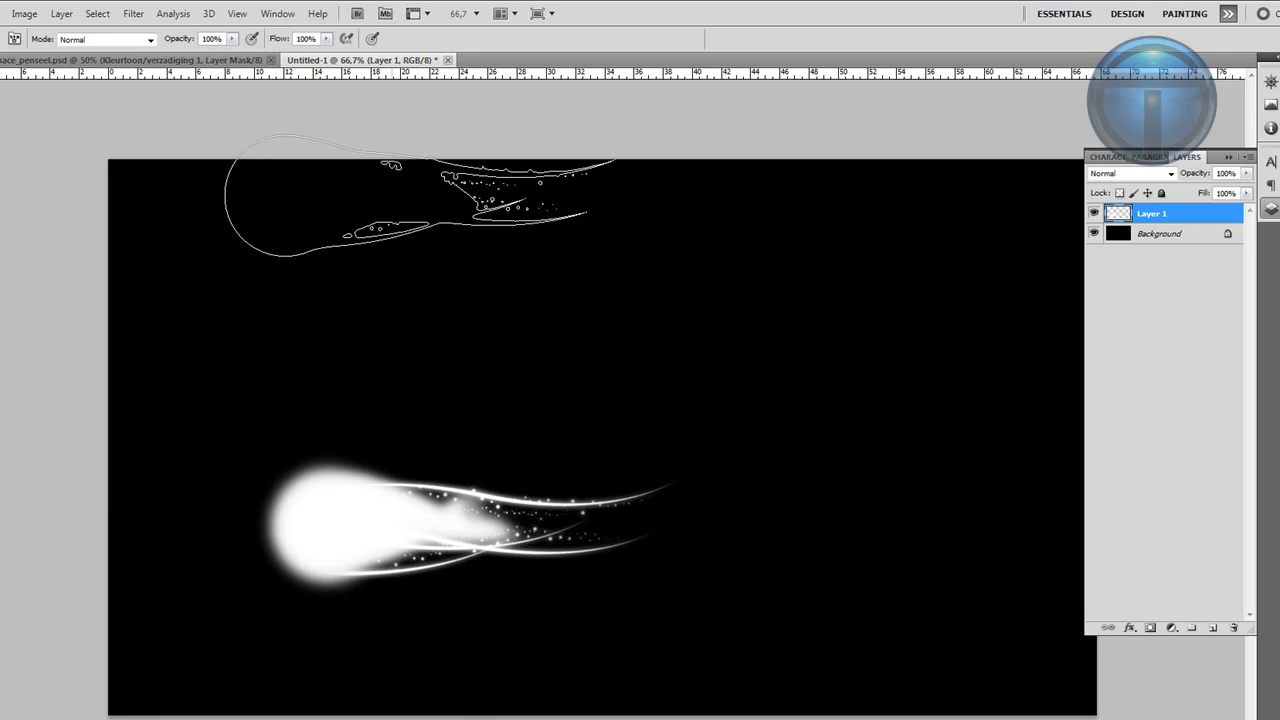
click(443, 154)
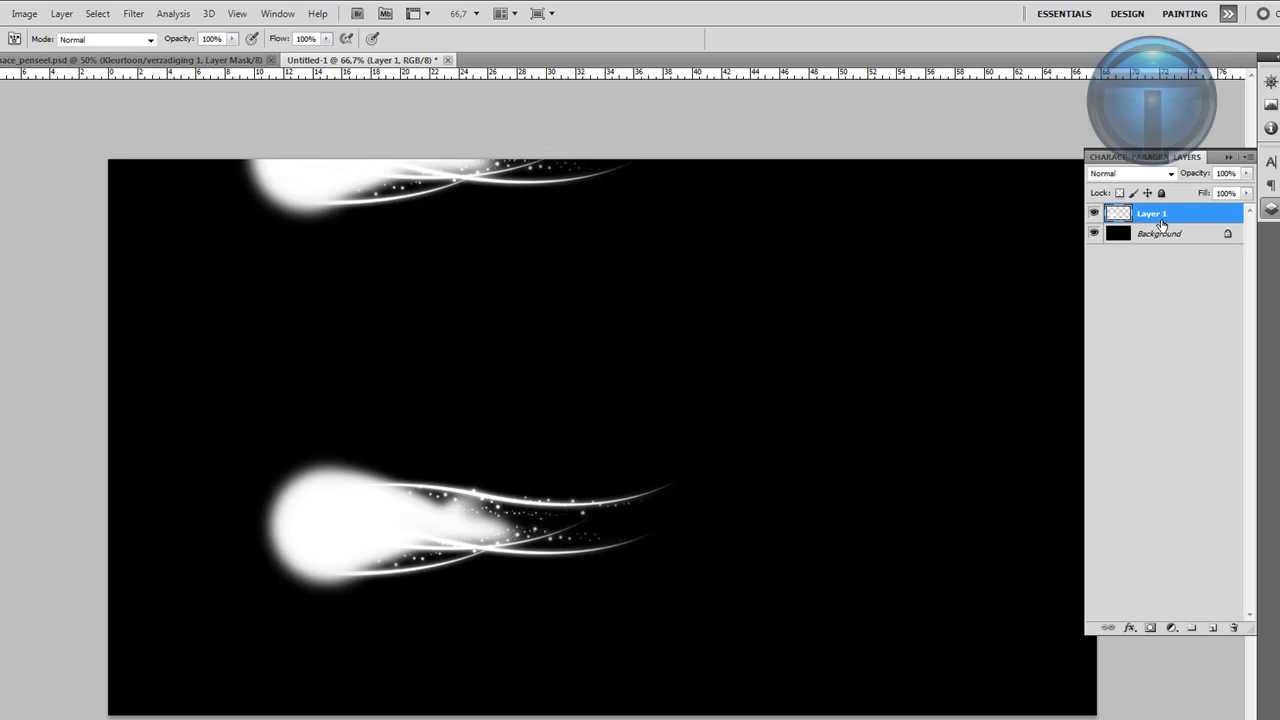
- Apply an Outer Glow layer style to Layer 1 with a bright blue glow colour
right_click(1163, 217)
click(1206, 241)
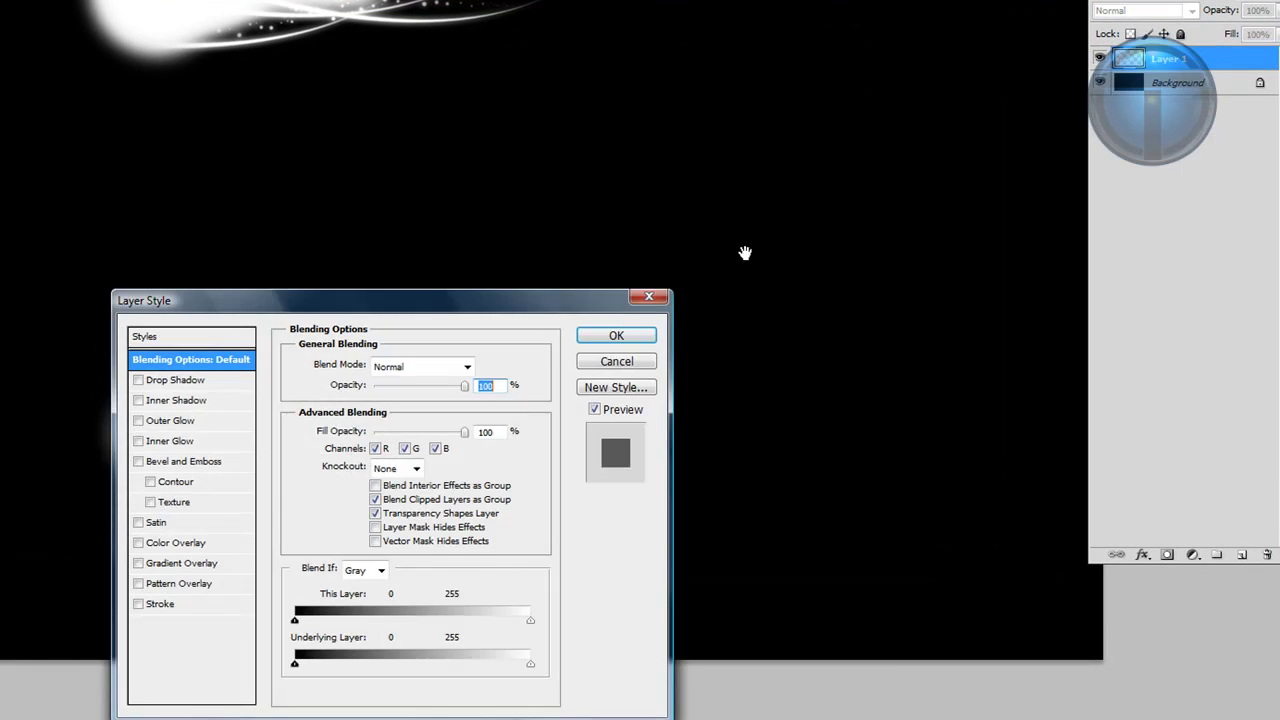
click(182, 424)
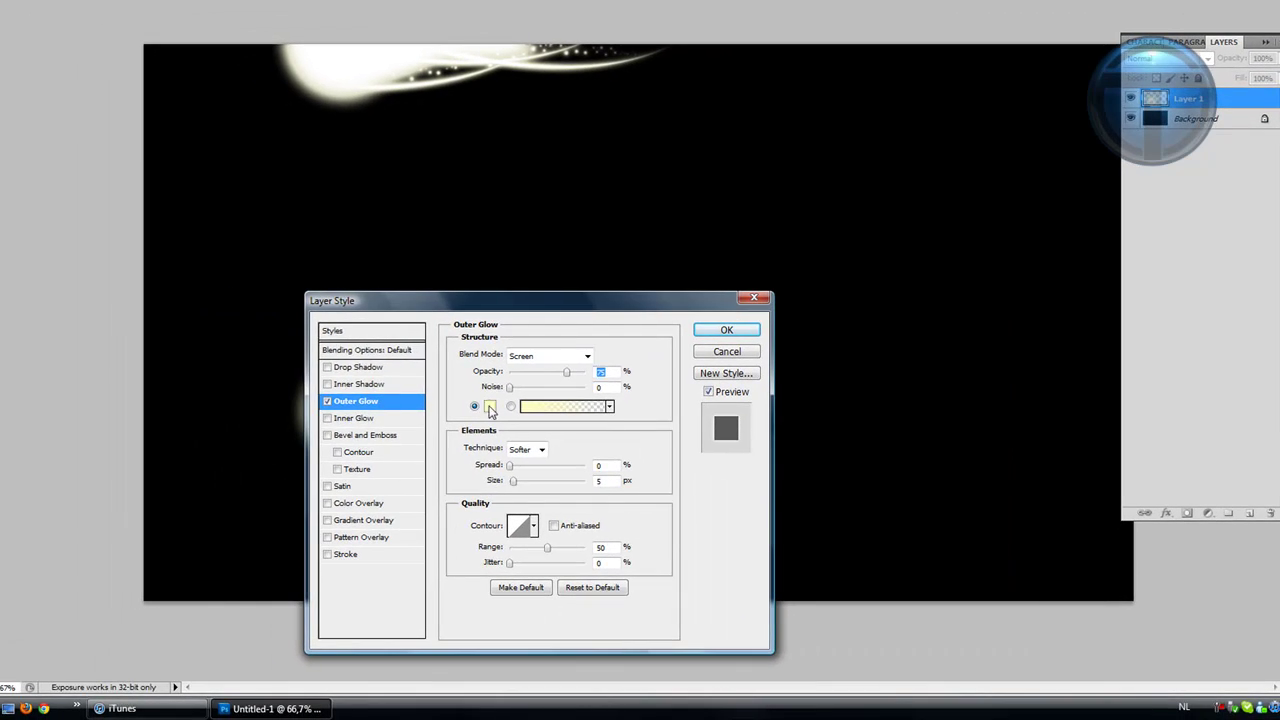
click(489, 405)
click(224, 286)
click(209, 205)
click(350, 196)
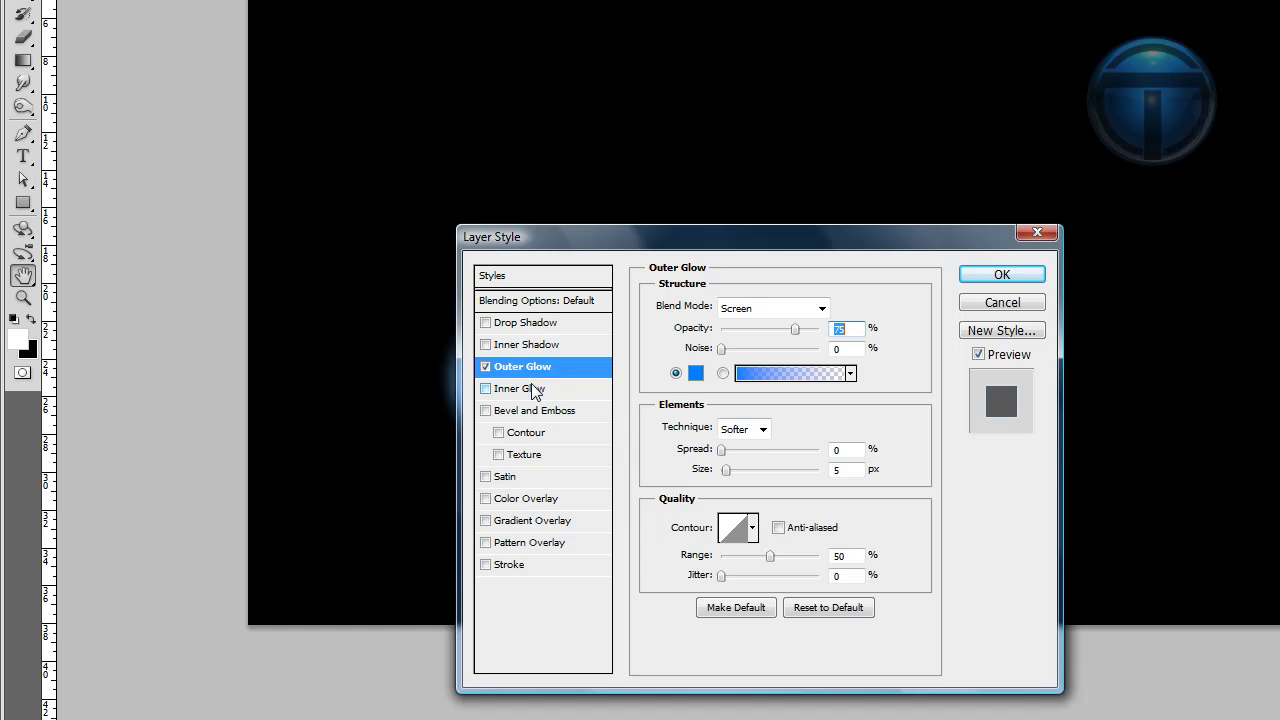
- Add a blue Inner Glow with Normal blend mode to Layer 1 and accept the layer style
click(531, 391)
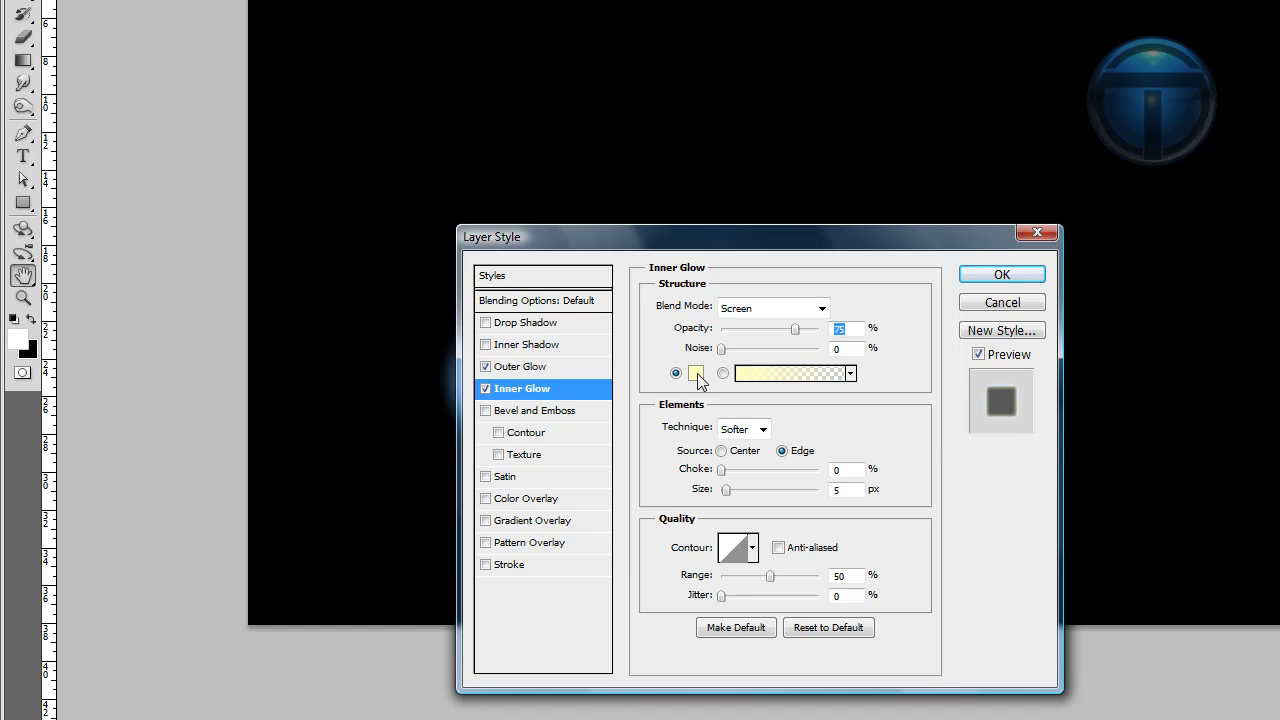
click(696, 373)
click(360, 228)
drag(300, 181, 333, 112)
click(514, 103)
click(732, 308)
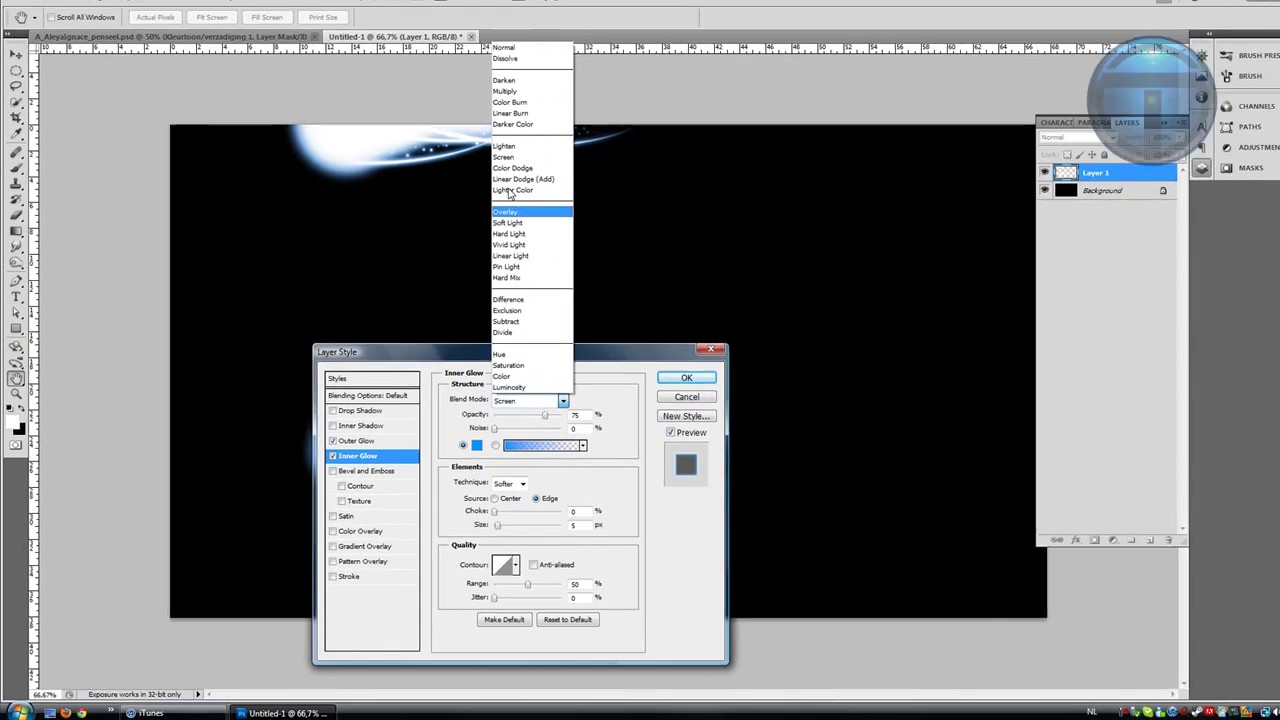
click(503, 47)
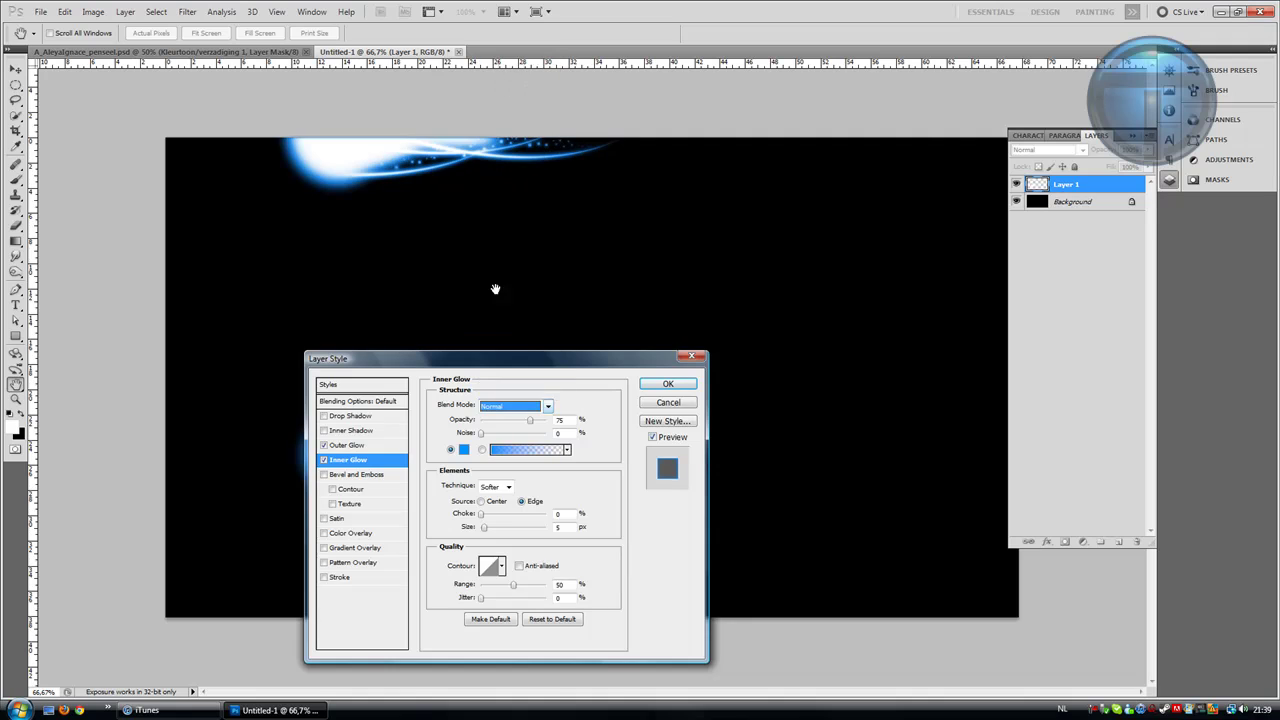
drag(409, 368, 734, 291)
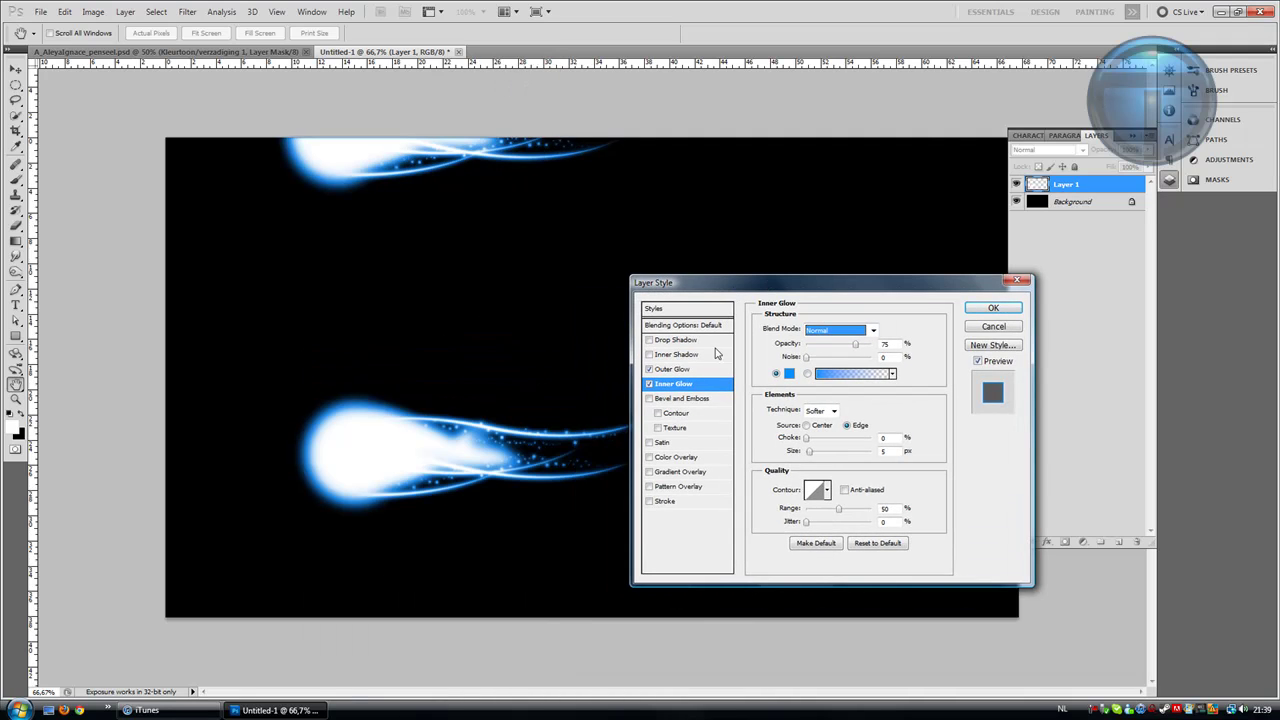
drag(687, 290, 772, 166)
click(884, 181)
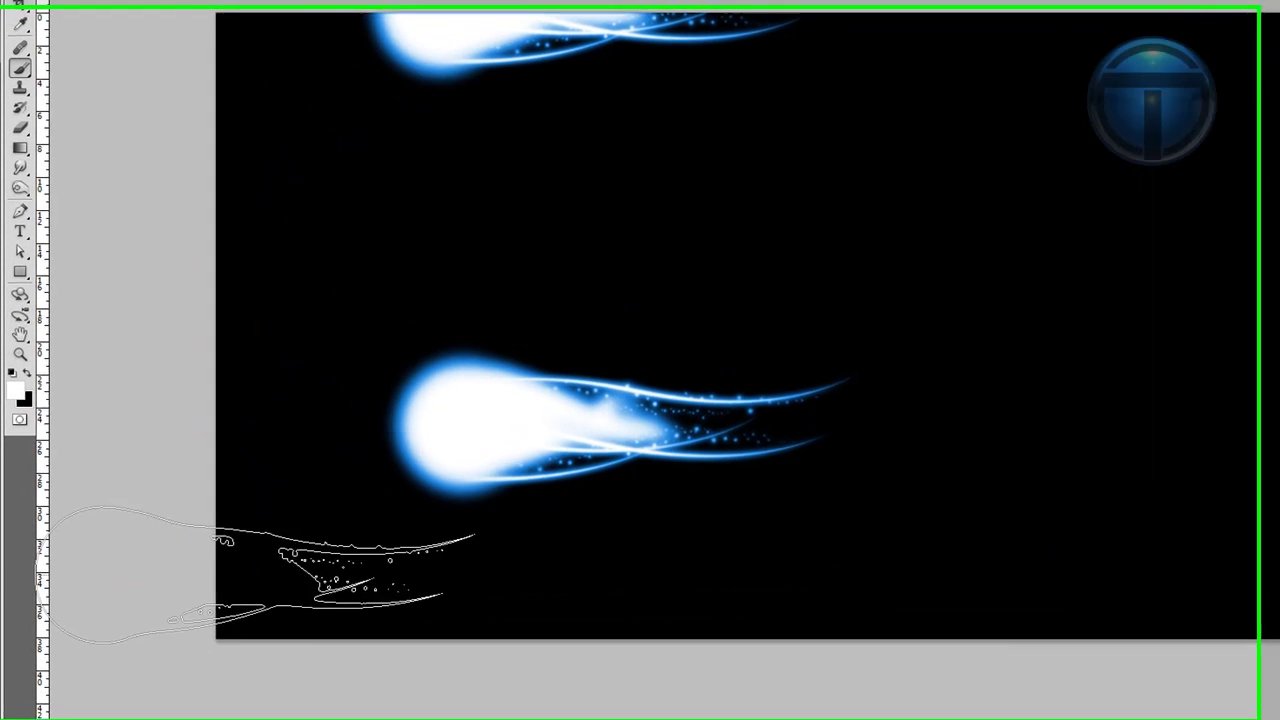
- Stamp a glowing comet that runs partly off the canvas's lower-left corner
drag(255, 575, 673, 651)
key(ctrl+z)
click(251, 588)
click(516, 643)
- Enlarge the comet brush to 2186 px and stamp a big comet running off the lower part of the canvas's left edge
right_click(508, 498)
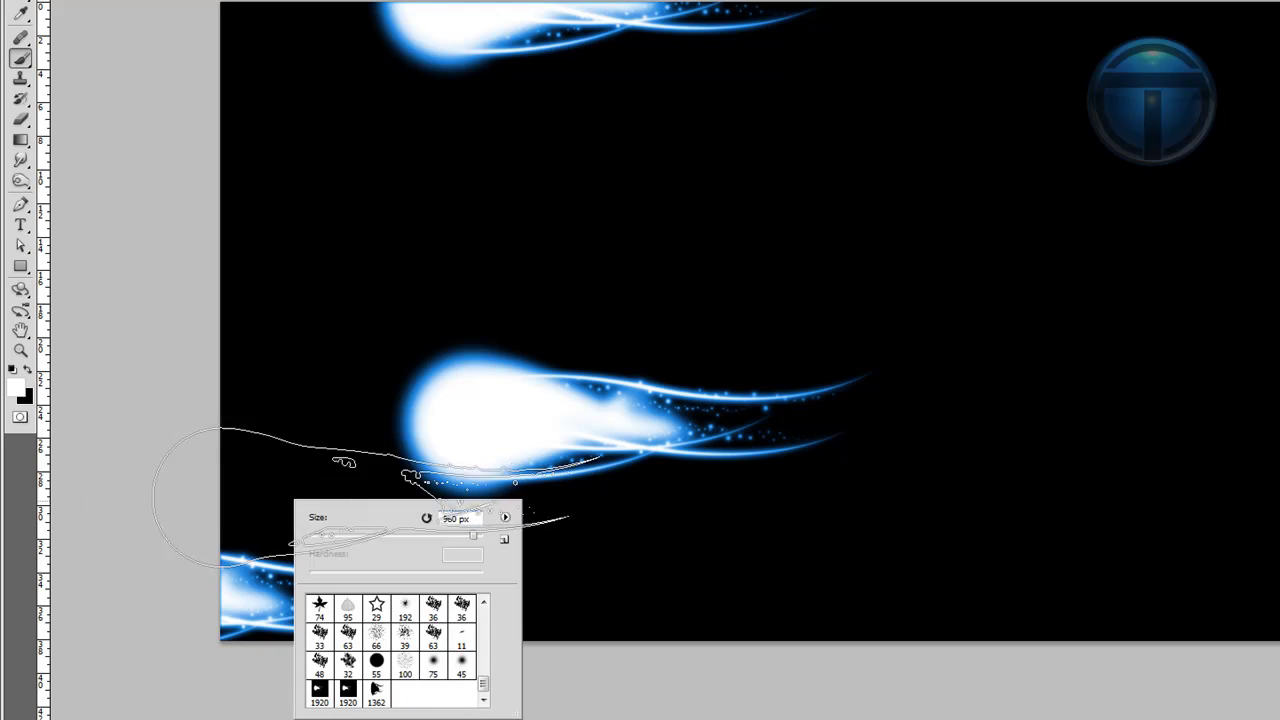
click(488, 505)
key(ctrl+z)
click(113, 598)
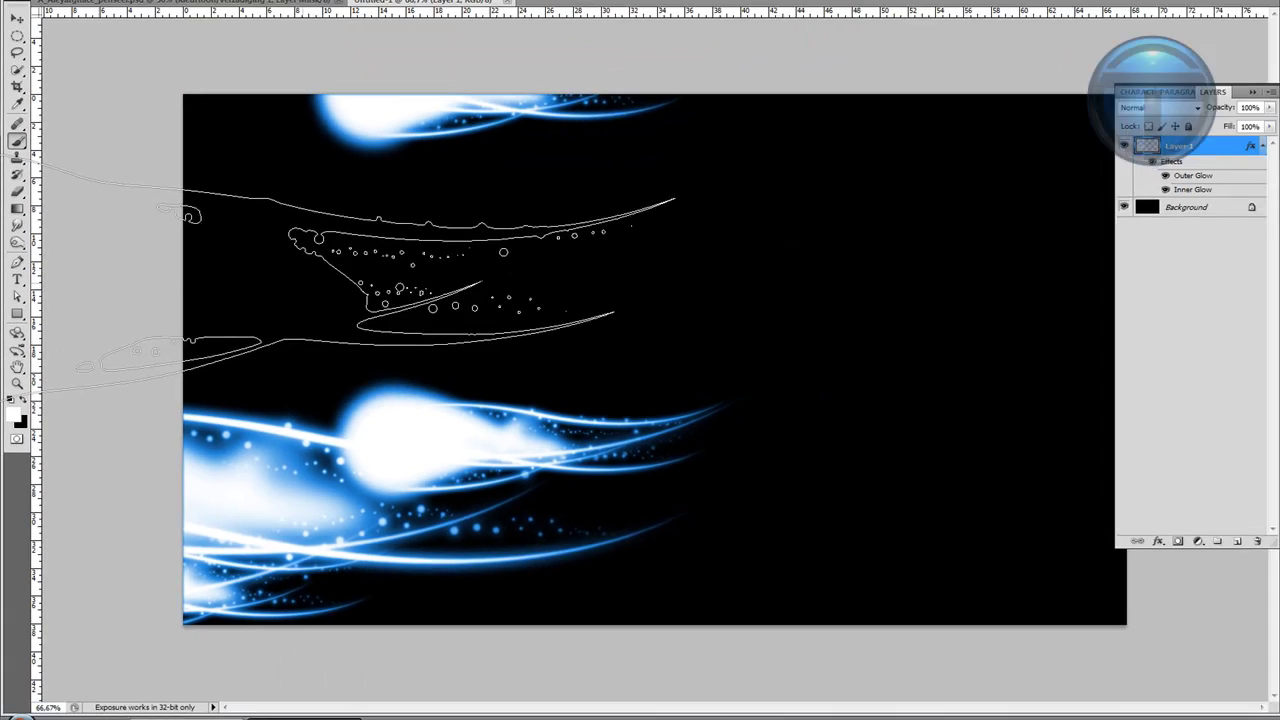
- Try large comets at other canvas edges, keep only one stamped across the upper-left corner, and switch to the Move tool
click(11, 362)
key(ctrl+z)
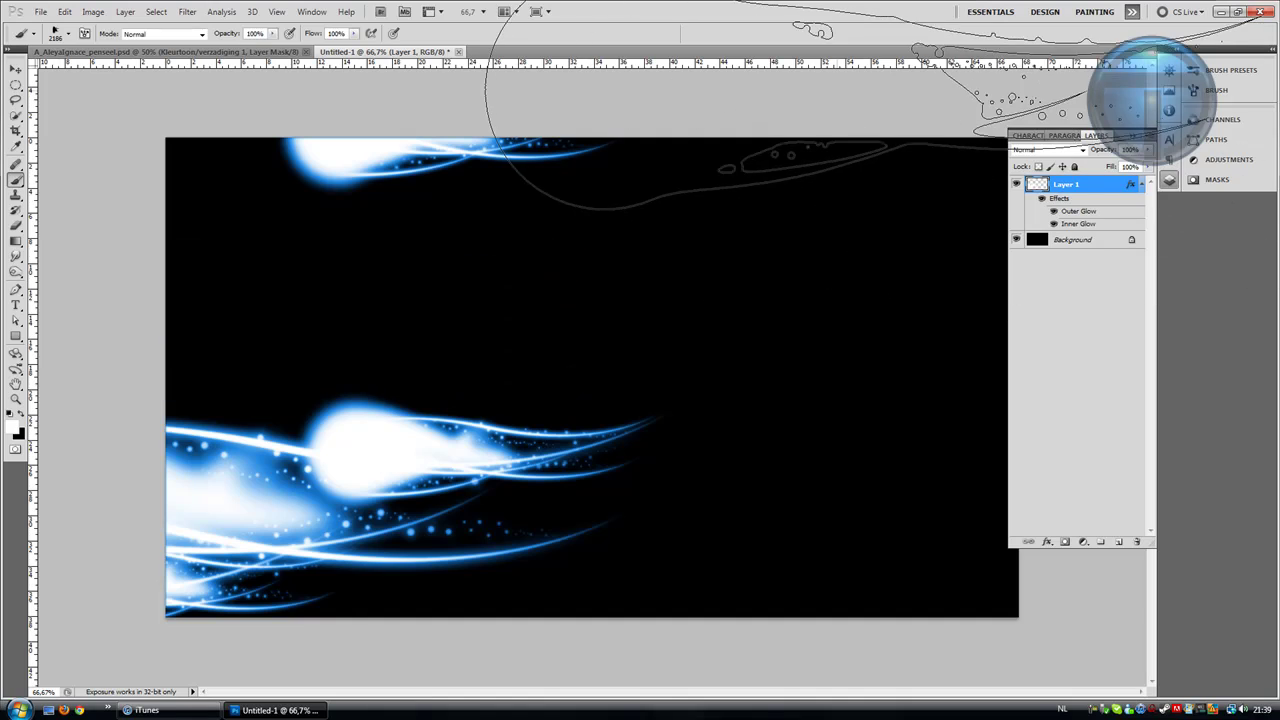
click(780, 130)
key(ctrl+z)
click(118, 160)
key(v)
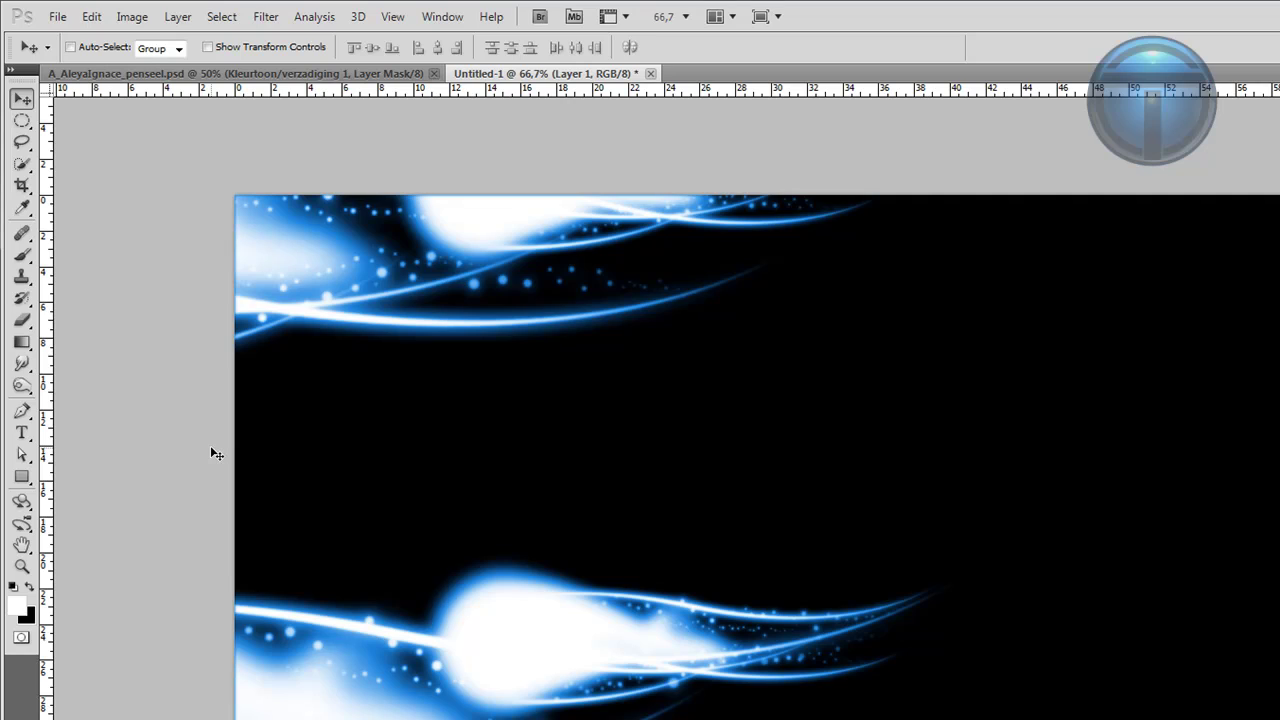